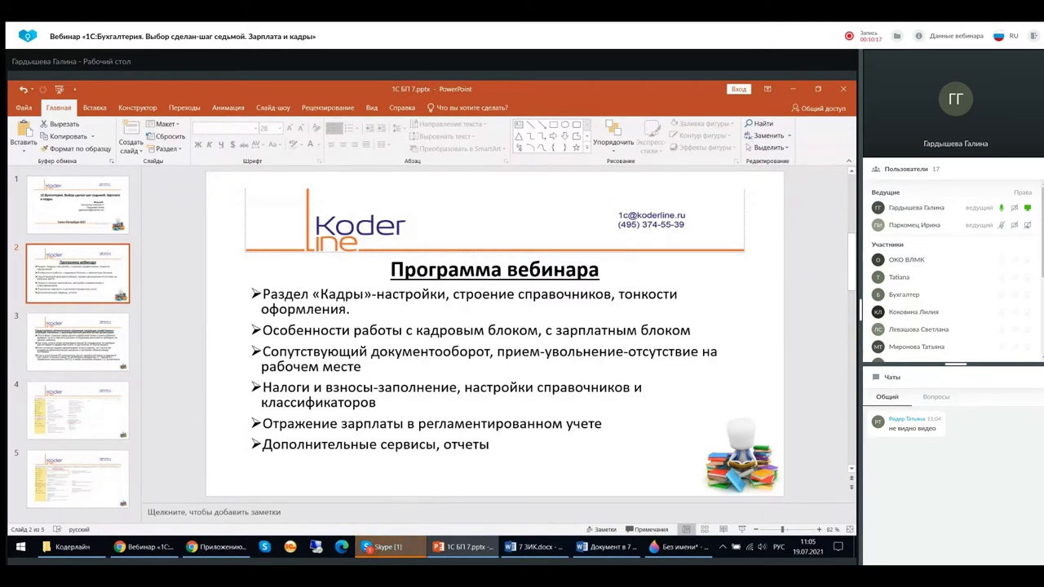
- Check the latest messages in the open Skype conversation and return to the 1С БП 7.pptx presentation
mouse_move(410, 545)
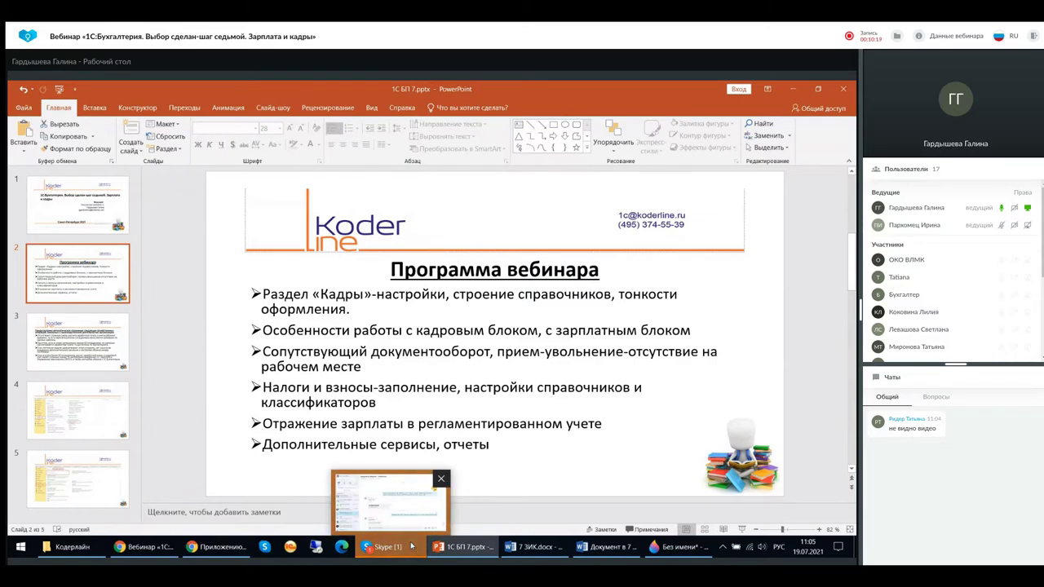
left_click(410, 545)
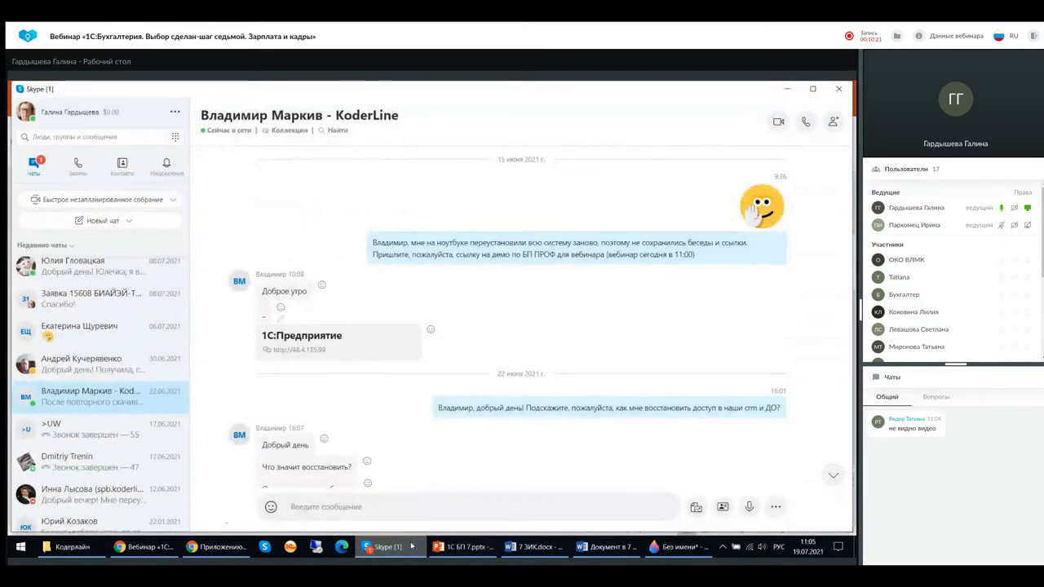
scroll(403, 459, "down", 10)
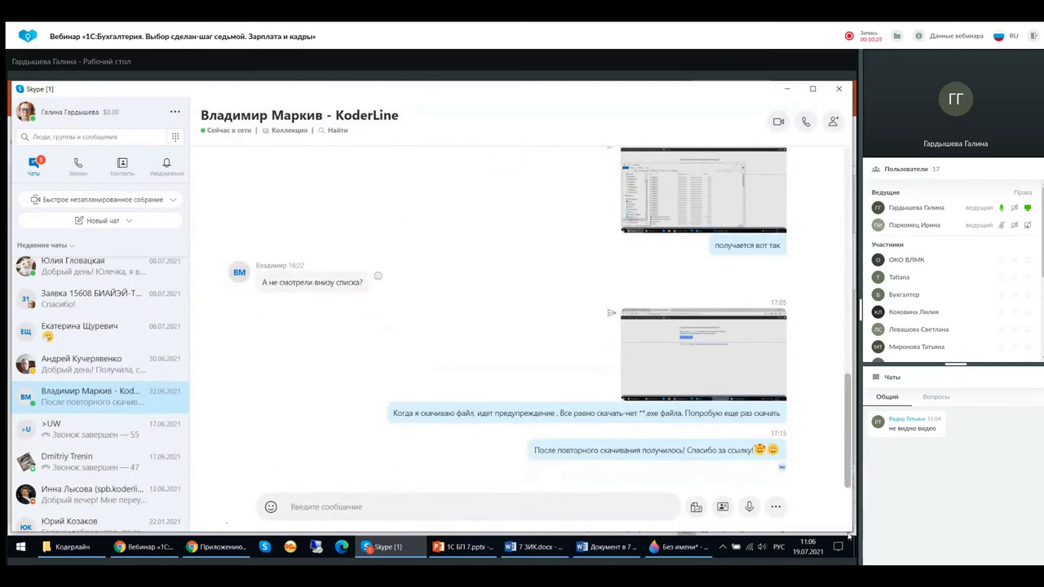
left_click(470, 551)
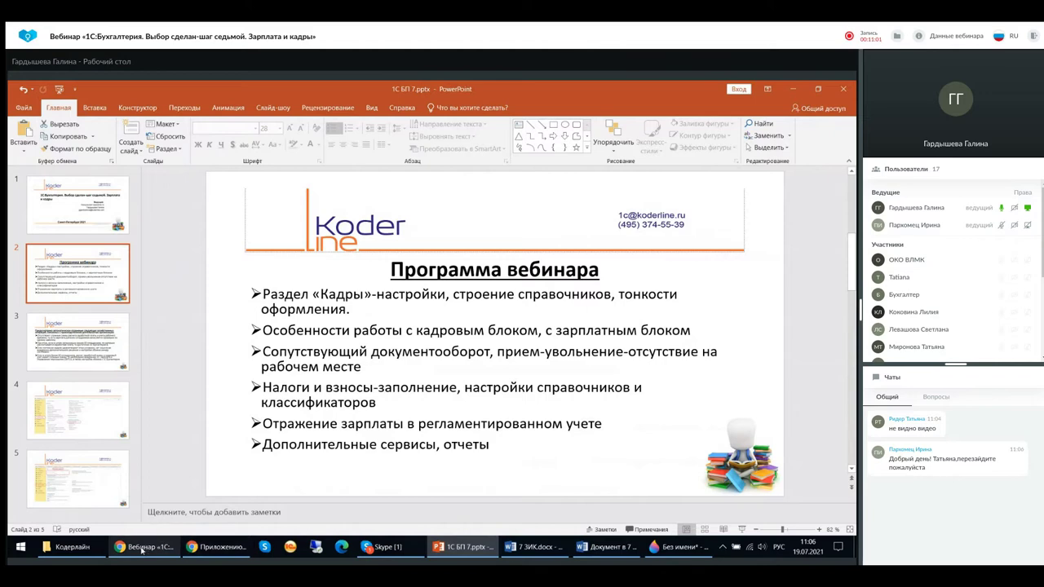
- Switch to the 1С Бухгалтерия предприятия demo base in Chrome and postpone entering the Internet support login
mouse_move(141, 551)
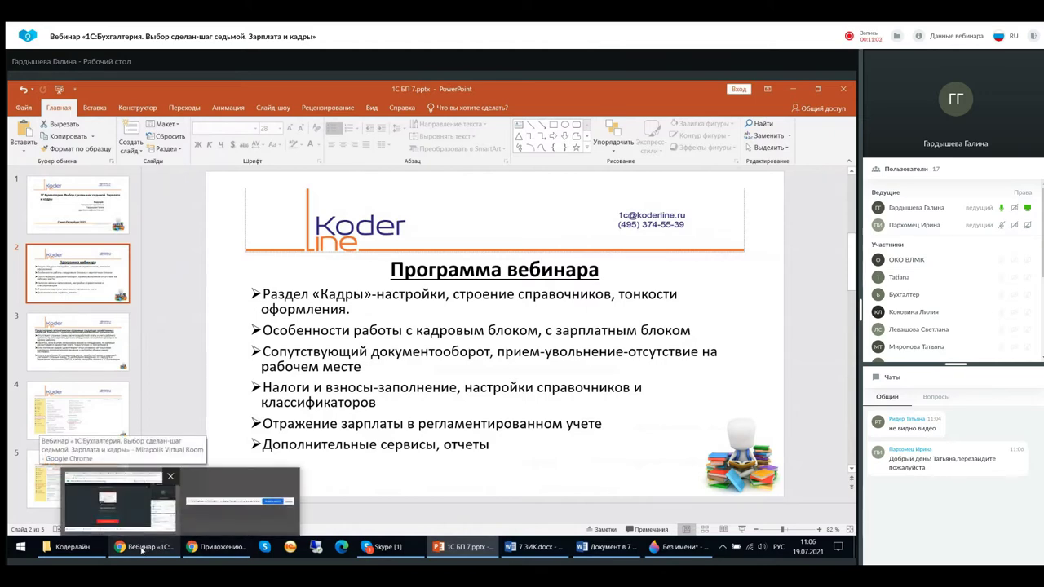
left_click(141, 551)
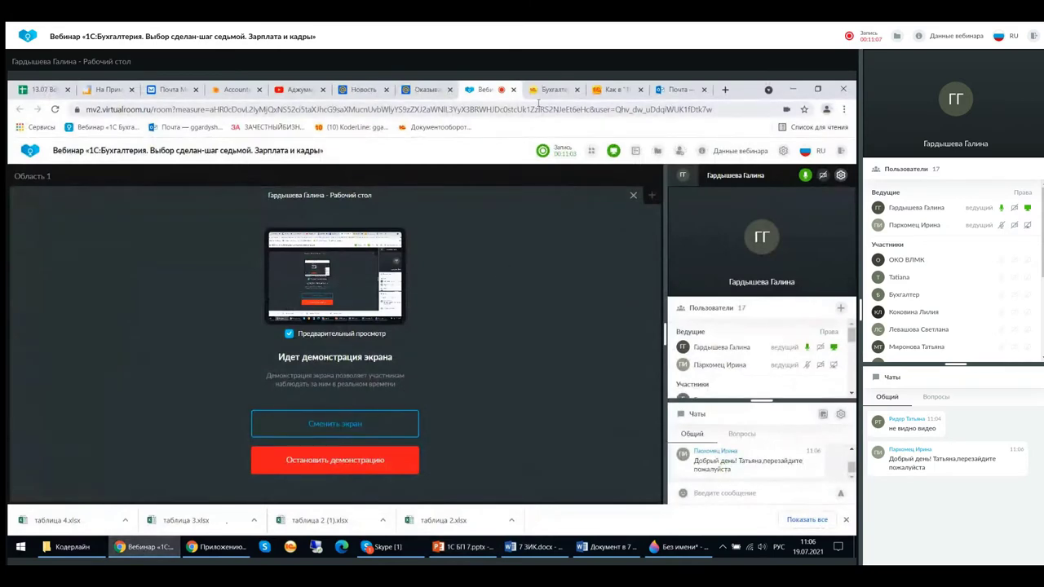
left_click(548, 91)
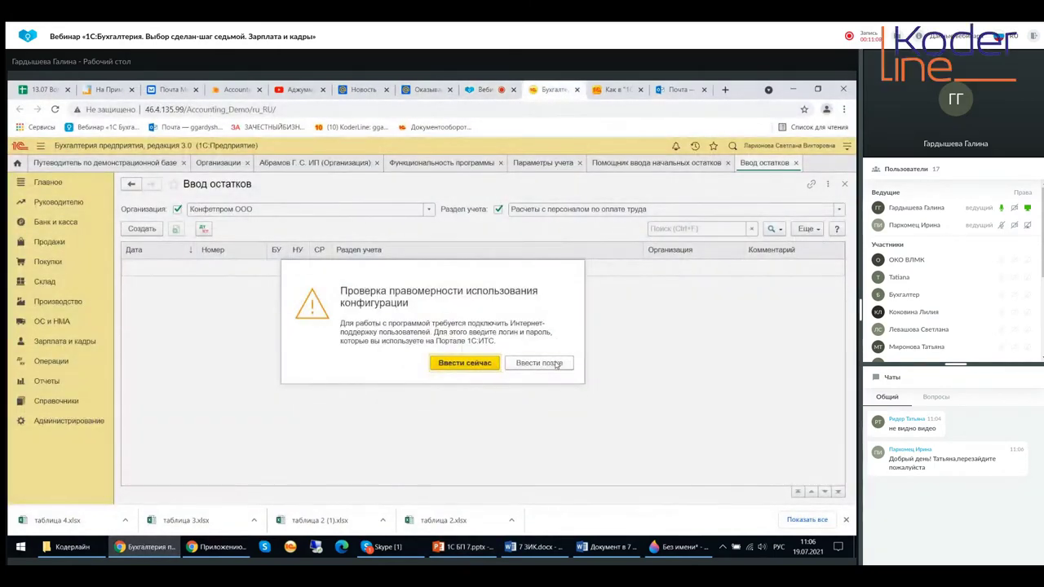
left_click(556, 365)
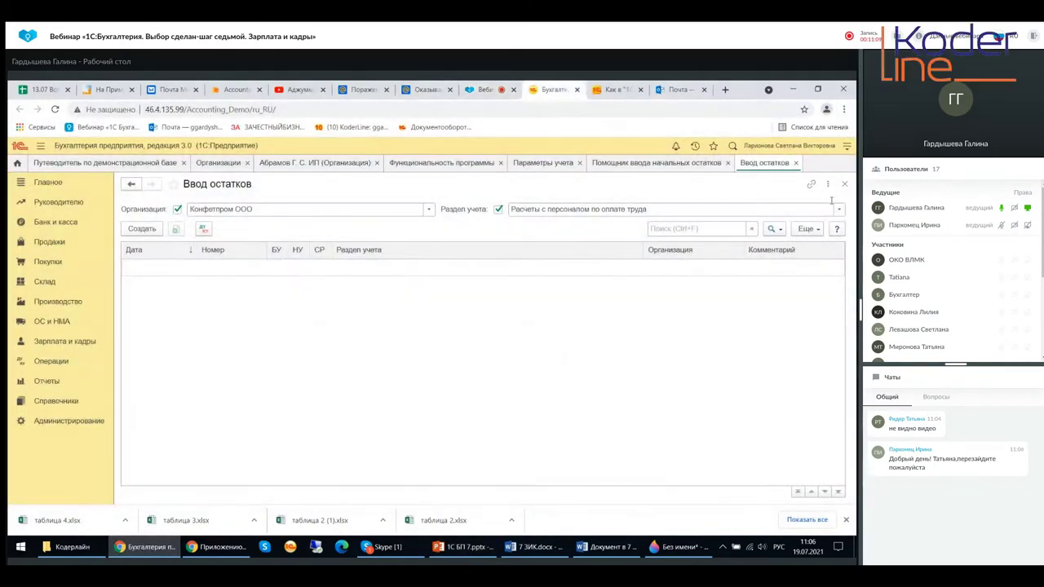
- View the platform and configuration versions in the О программе information and close it
left_click(849, 151)
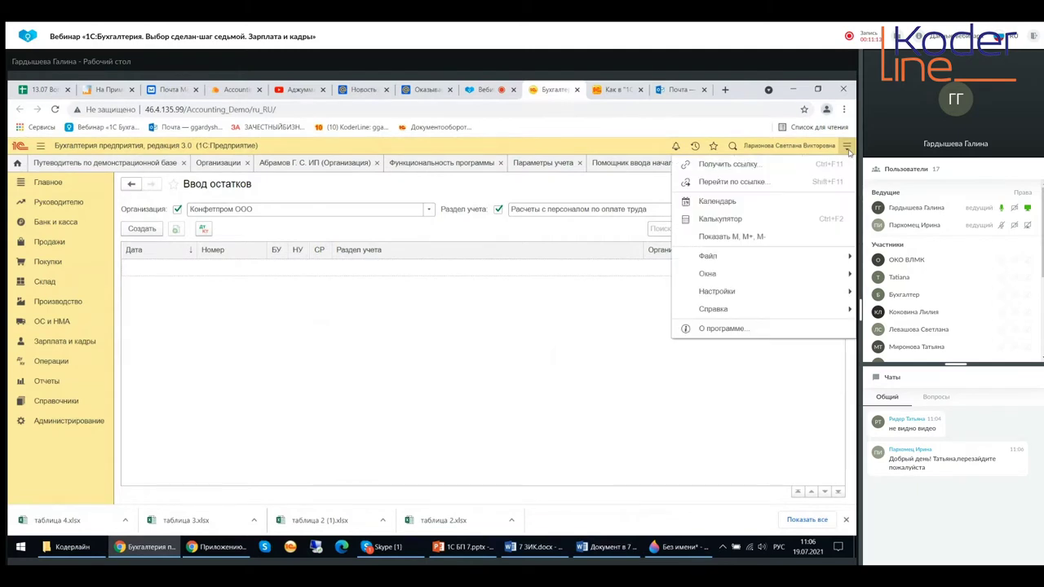
left_click(750, 330)
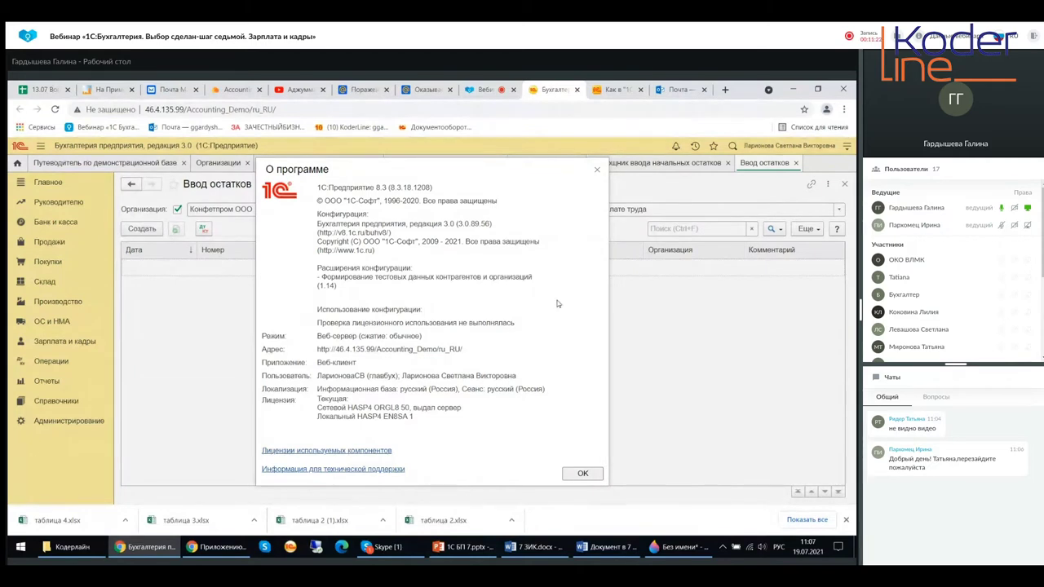
left_click(596, 171)
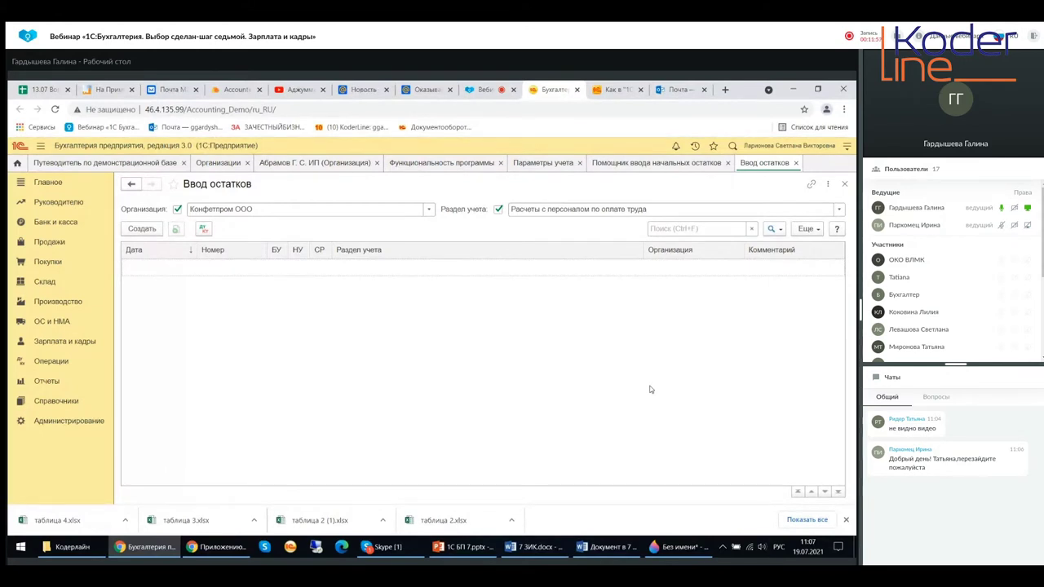
- Examine the personnel settlement setting in the Настройка плана счетов accounting parameters and close both forms
left_click(74, 423)
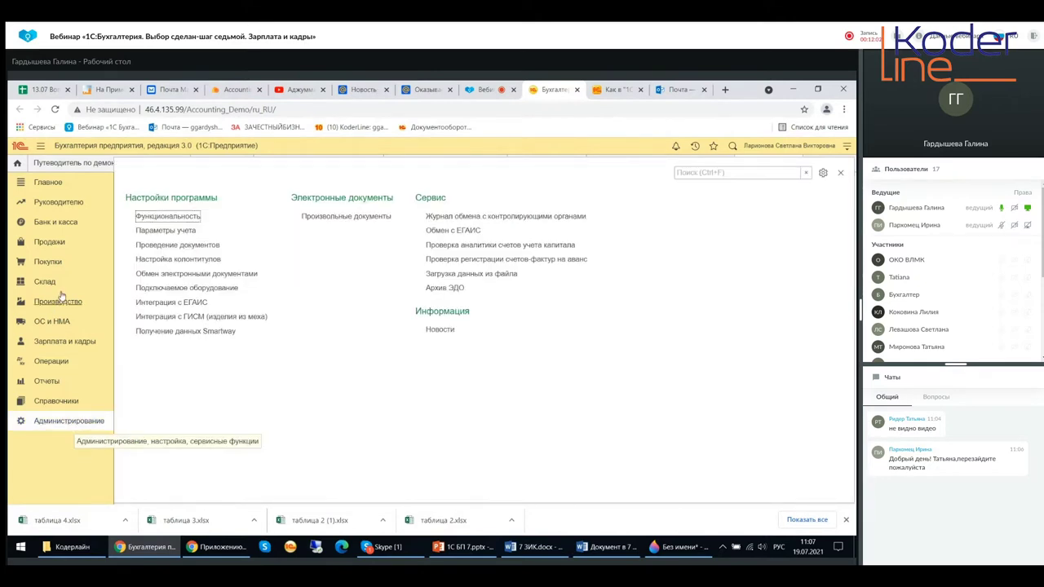
left_click(166, 231)
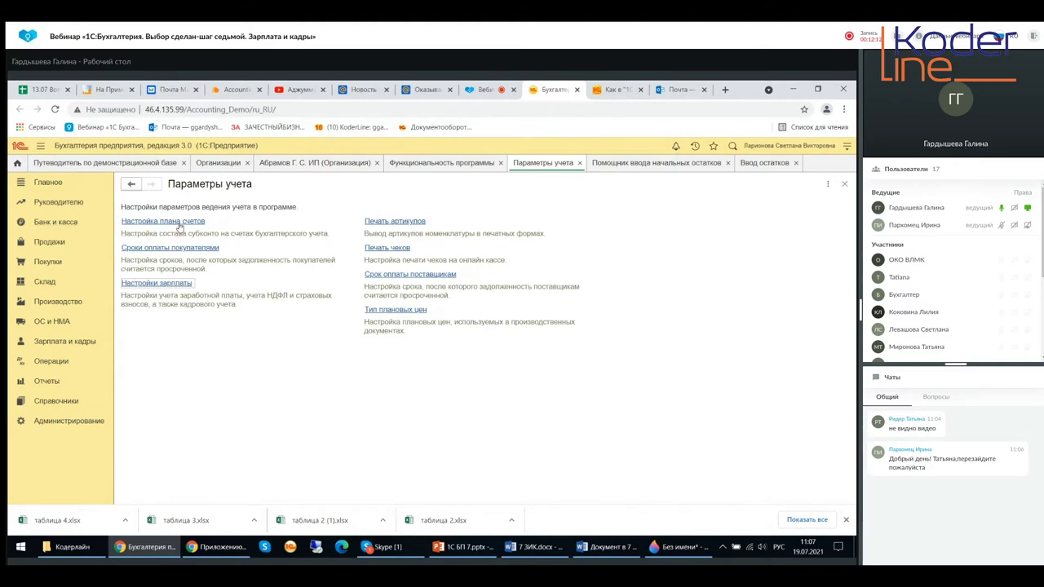
left_click(178, 223)
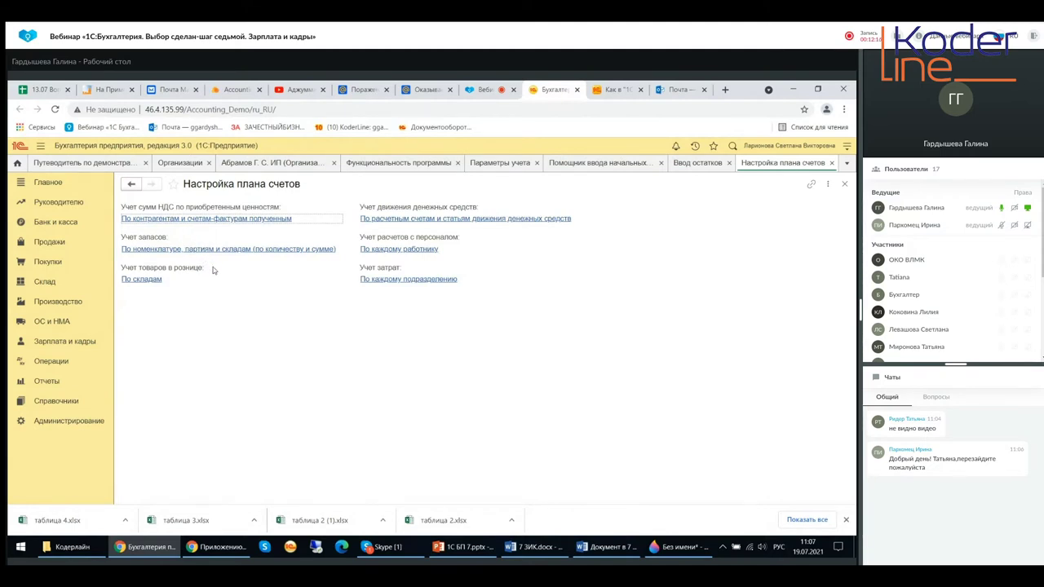
left_click(414, 249)
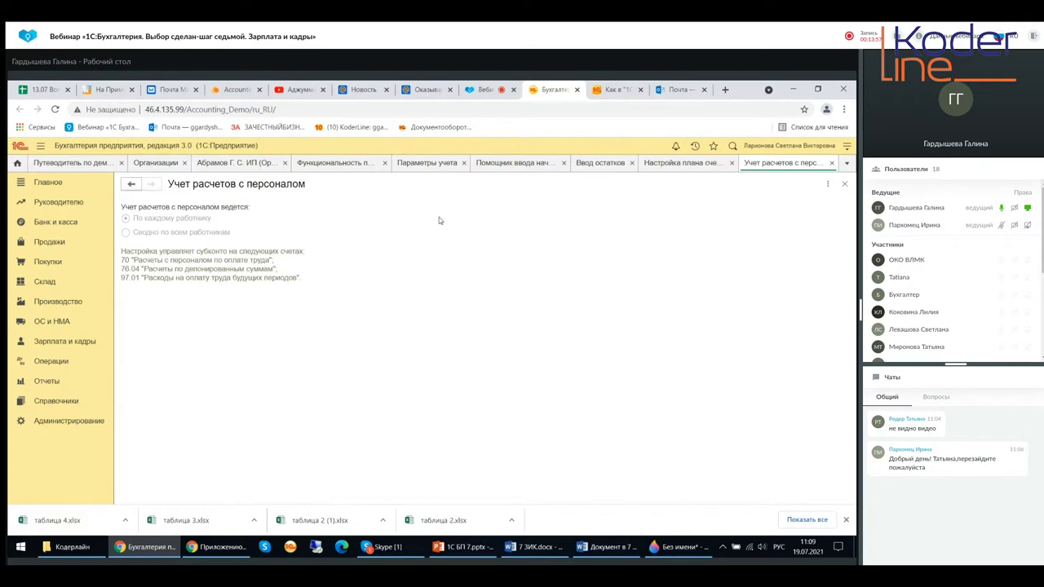
left_click(830, 163)
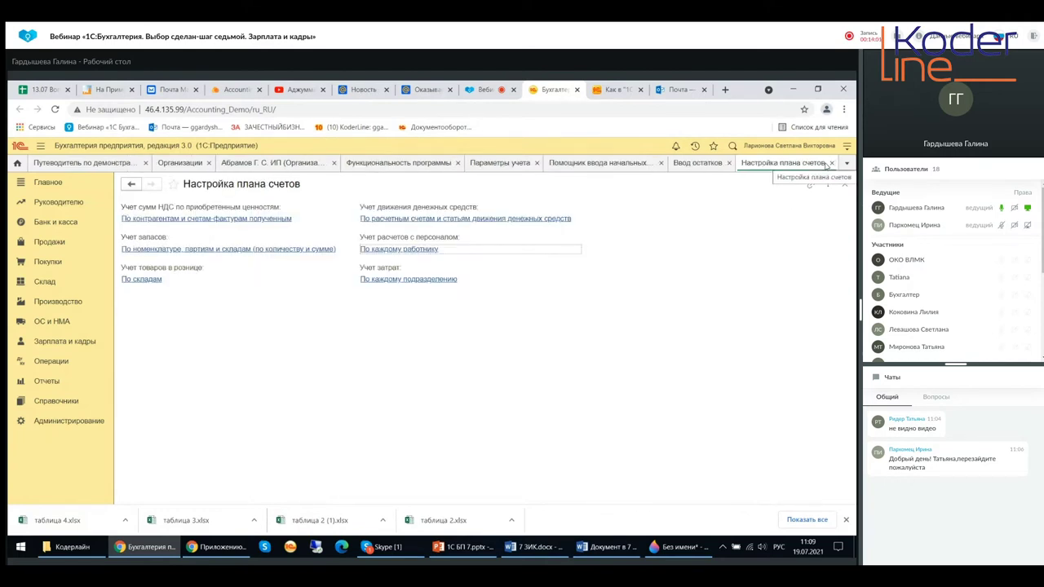
left_click(830, 163)
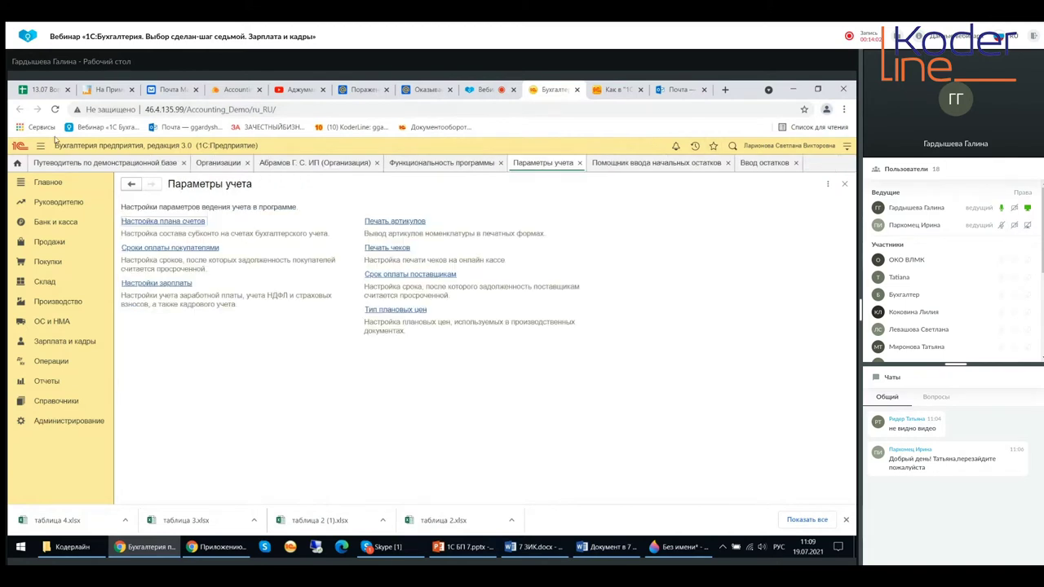
- Open the Помощник ввода начальных остатков for Конфетпром ООО and go to balance entry for account 70
left_click(47, 186)
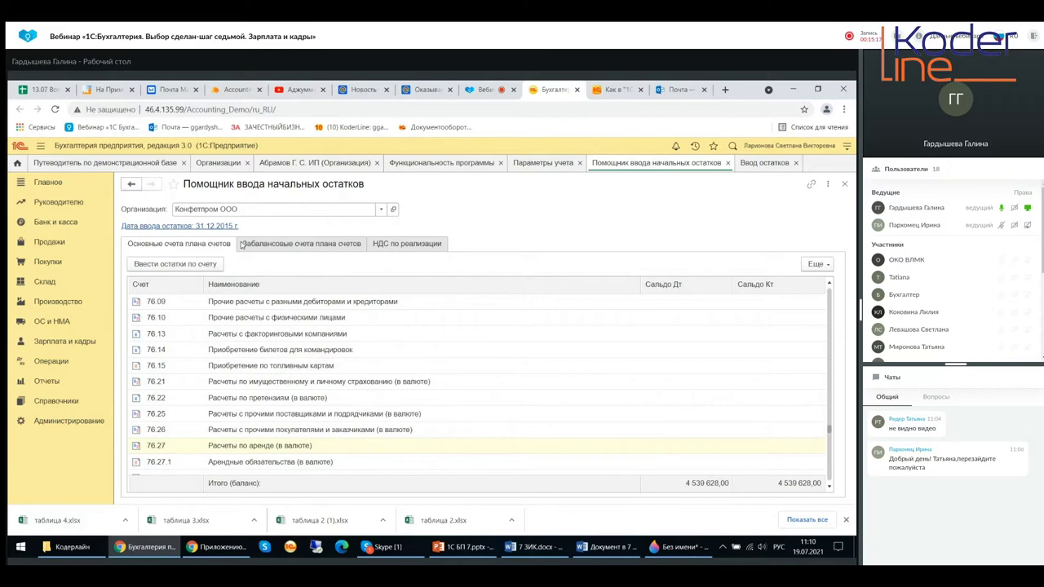
scroll(231, 326, "up", 4)
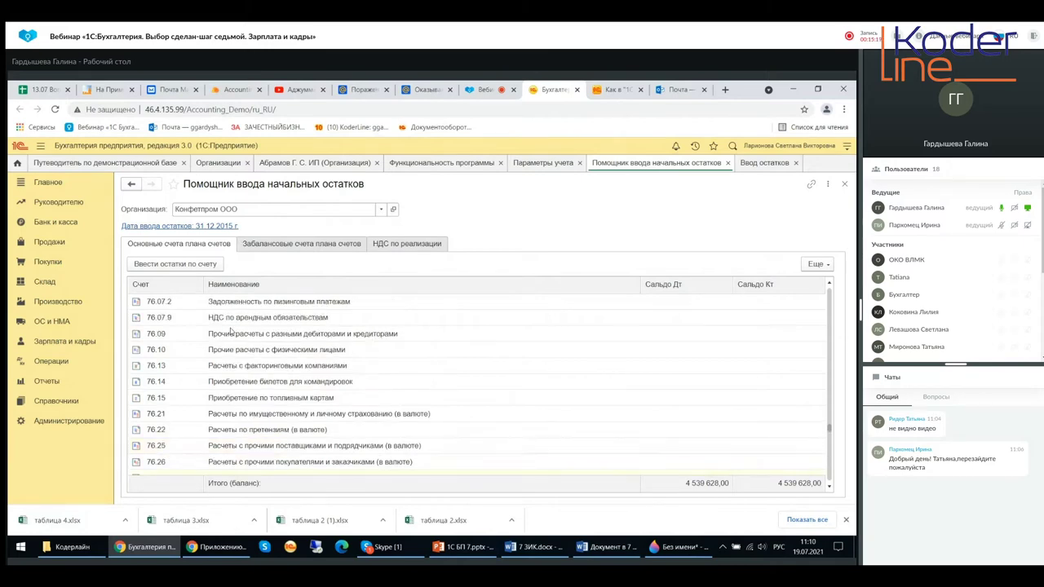
scroll(231, 331, "up", 4)
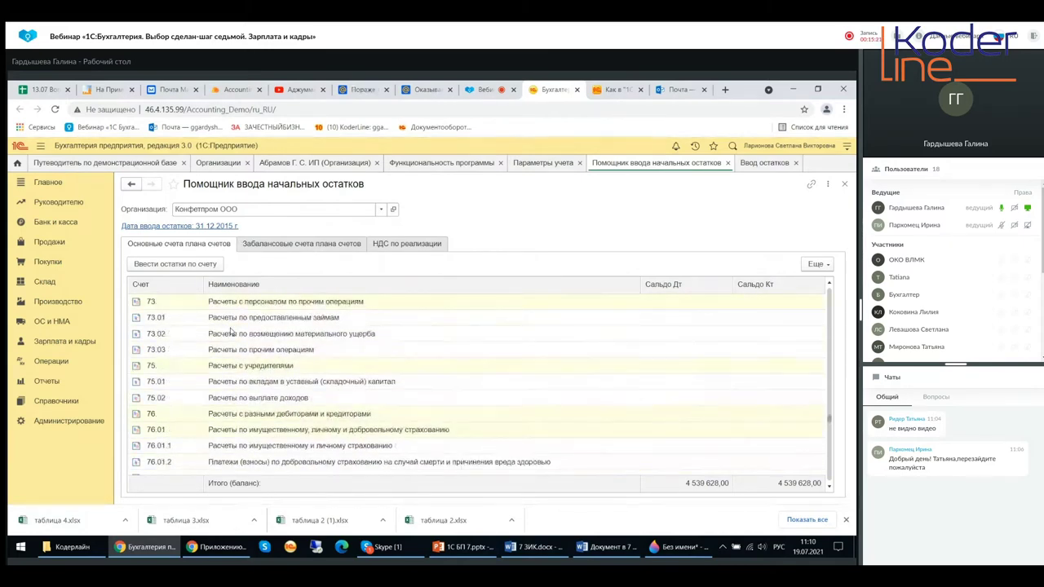
left_click(232, 332)
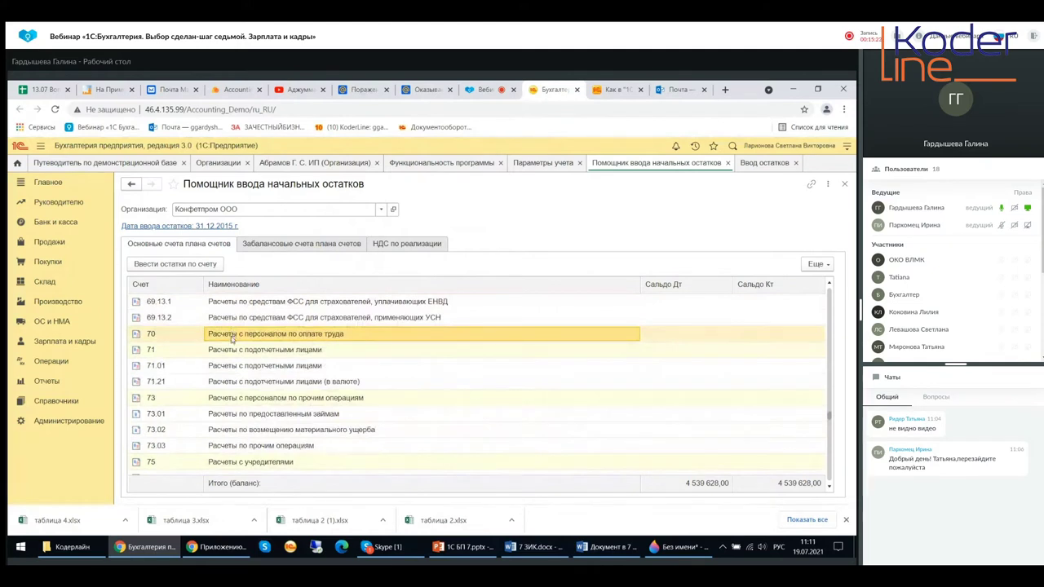
double_click(232, 336)
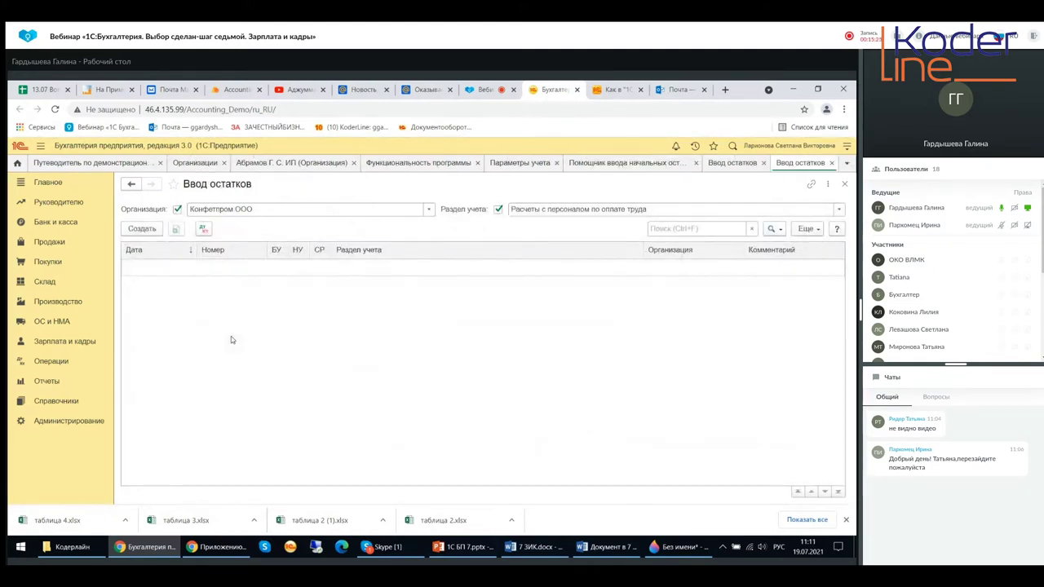
- Try a new payroll balance-entry document with one row, examine its Способ выплаты options, and discard it without saving
left_click(141, 228)
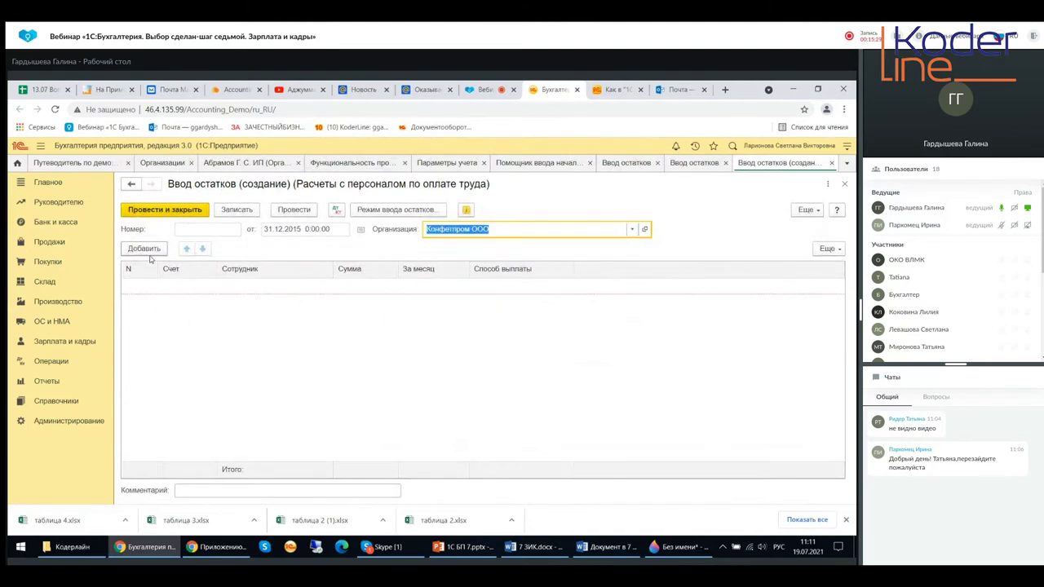
double_click(142, 286)
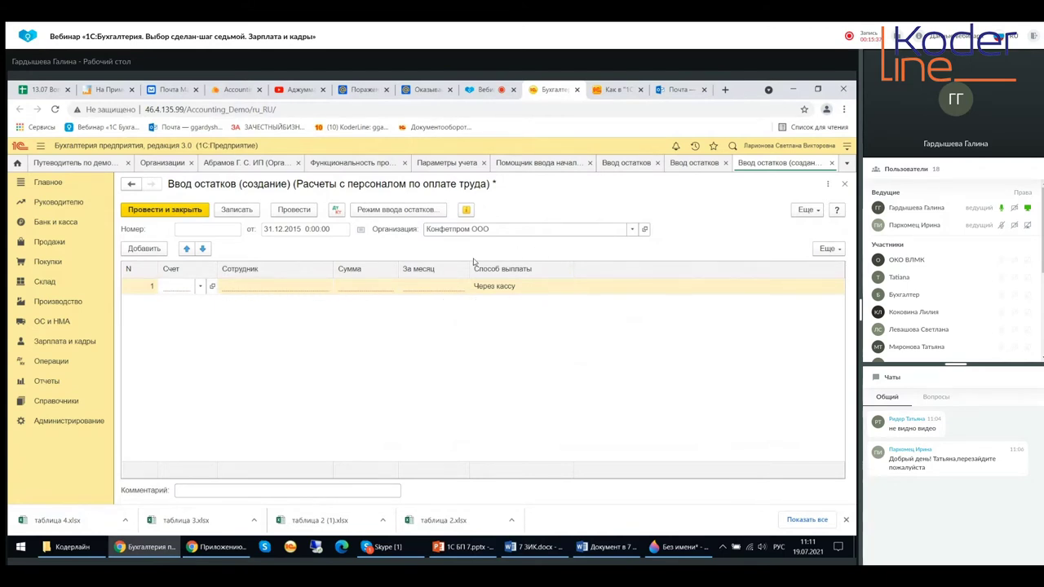
left_click(556, 287)
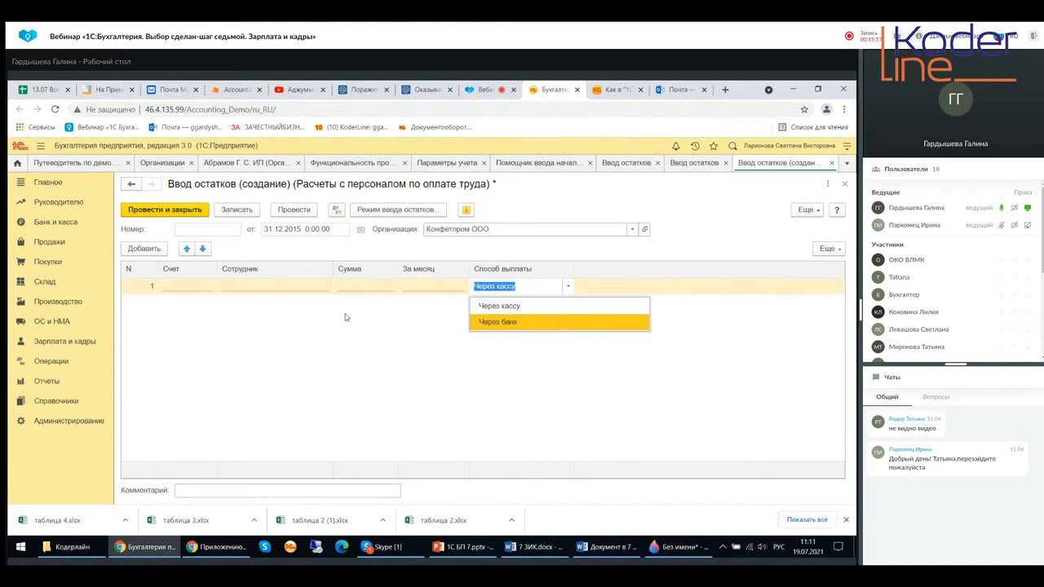
left_click(314, 319)
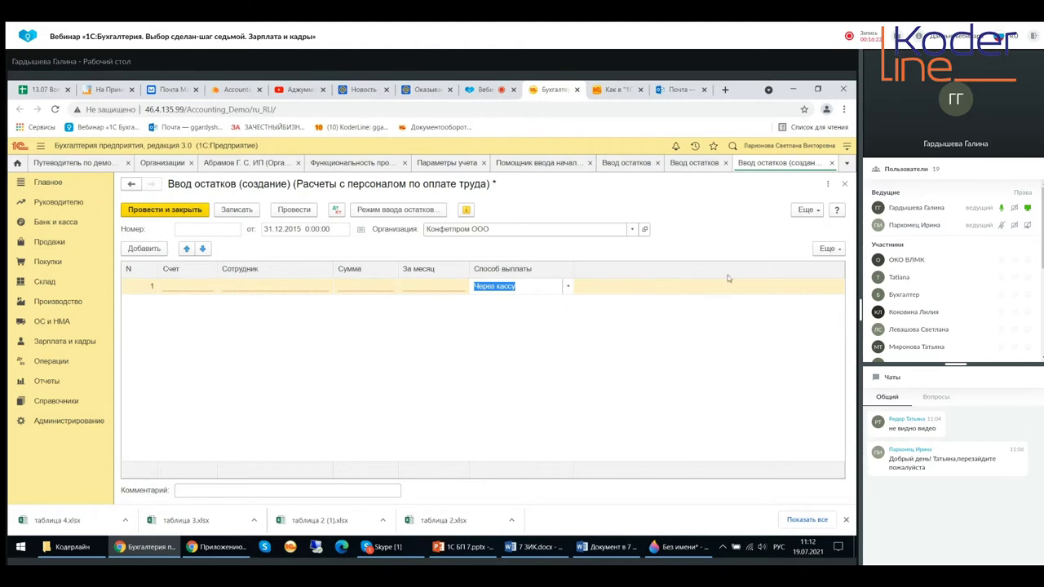
left_click(845, 185)
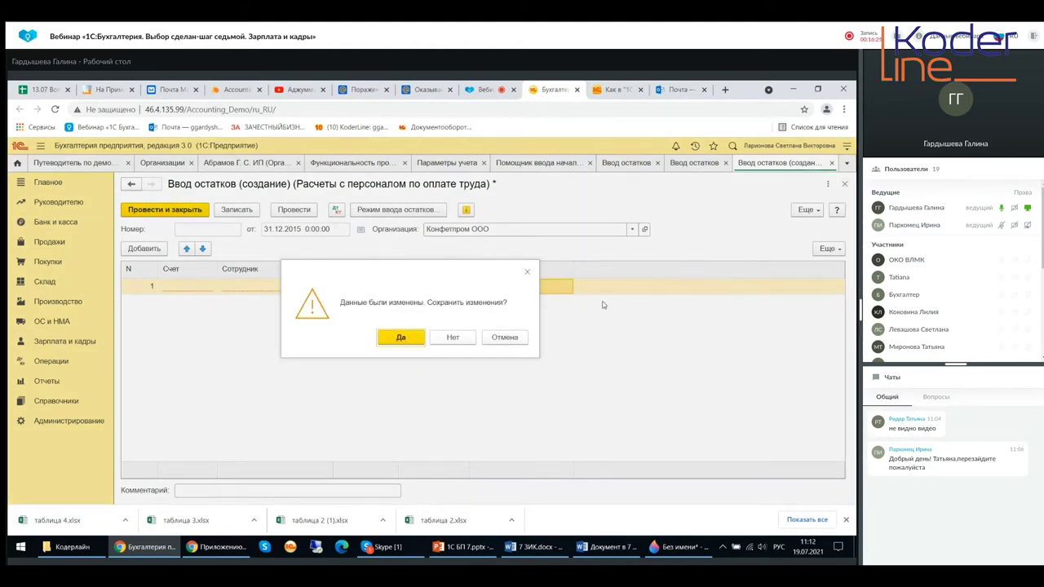
left_click(451, 337)
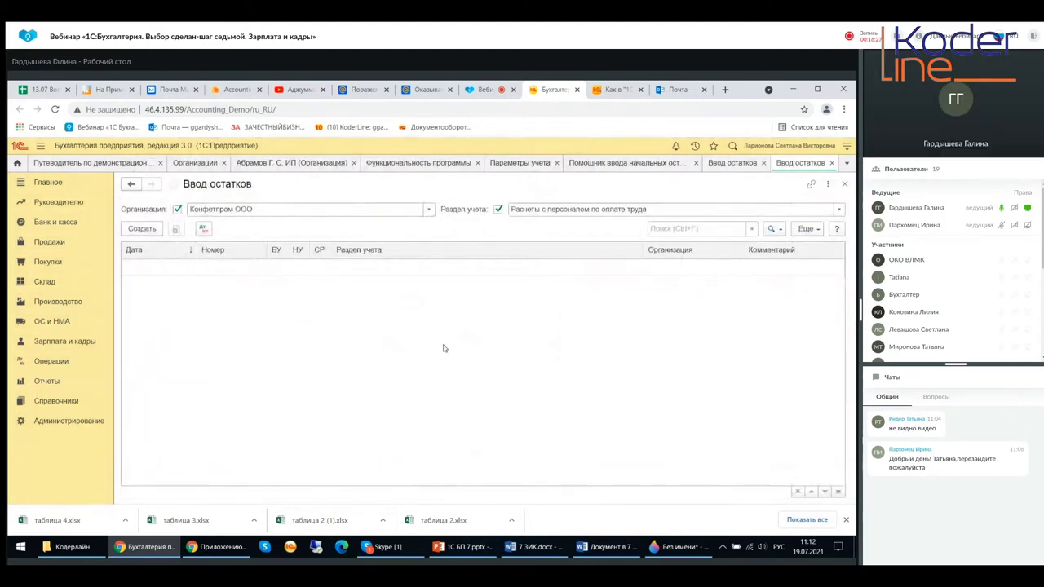
left_click(845, 186)
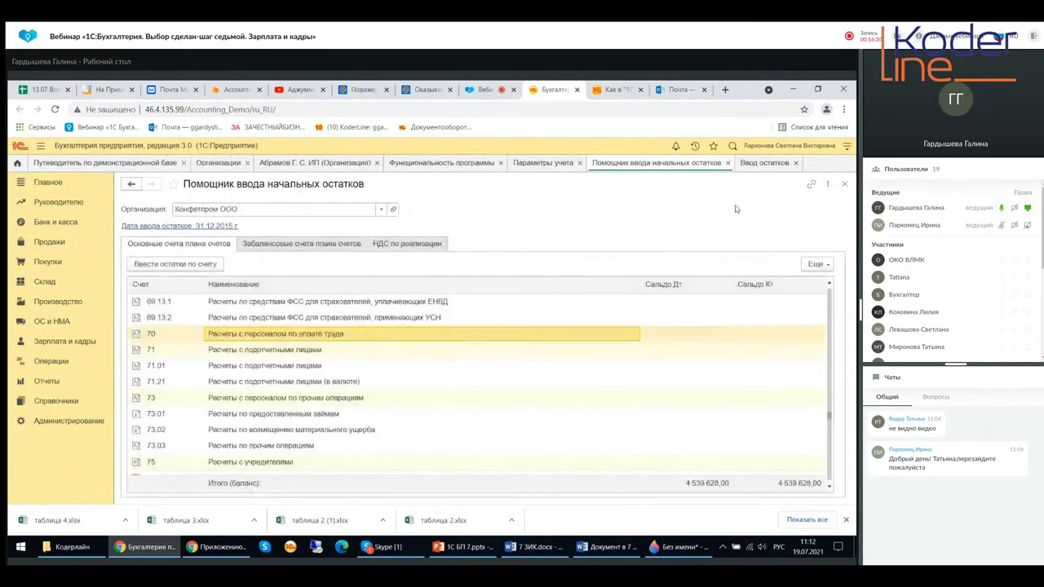
- Examine the Сотрудники options in the program's Функциональность settings and close the form
left_click(57, 426)
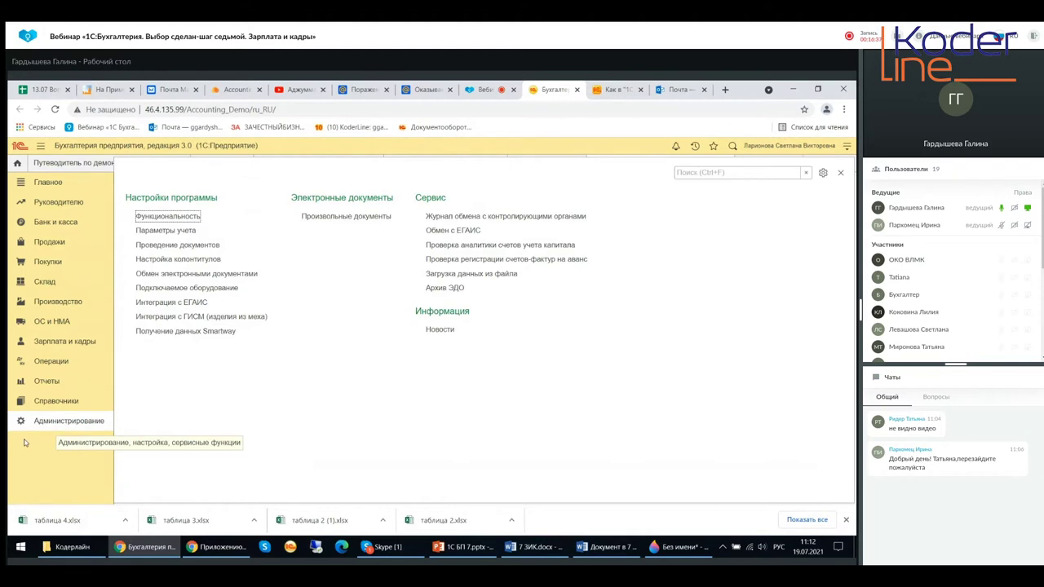
mouse_move(163, 216)
left_mouse_down()
mouse_move(145, 231)
mouse_move(158, 222)
left_mouse_up()
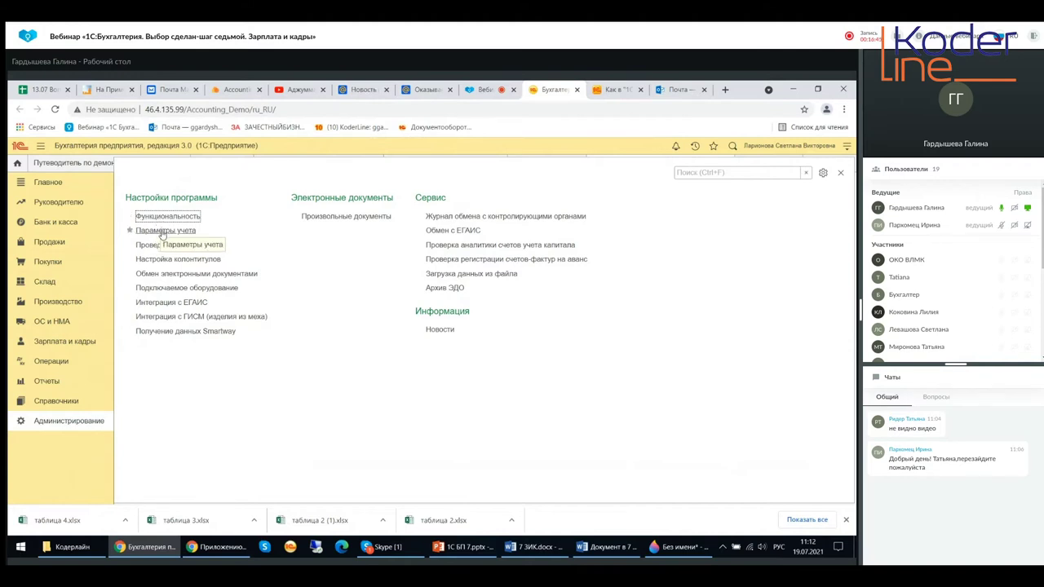
left_click(171, 217)
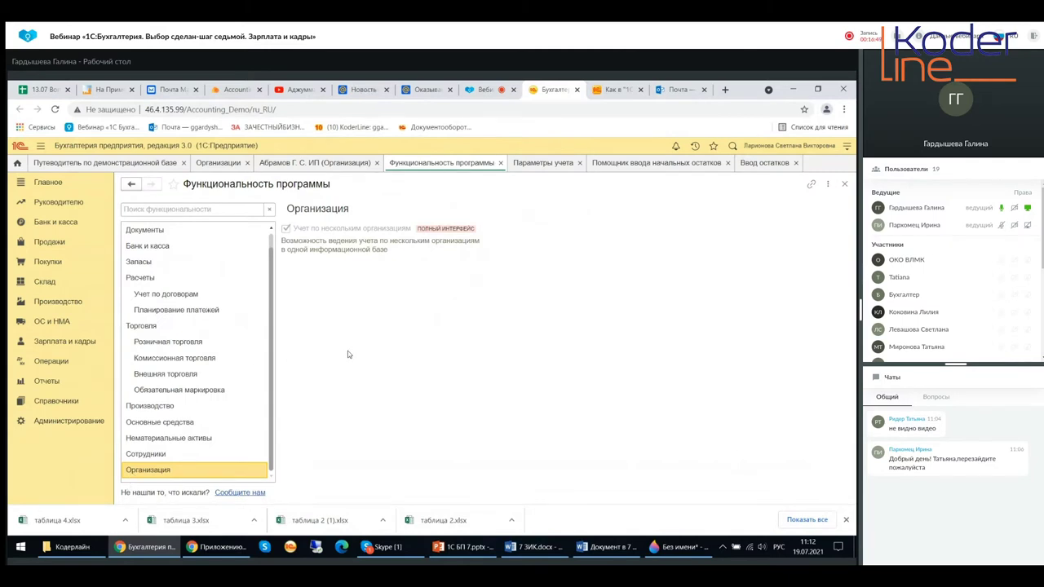
left_click(173, 454)
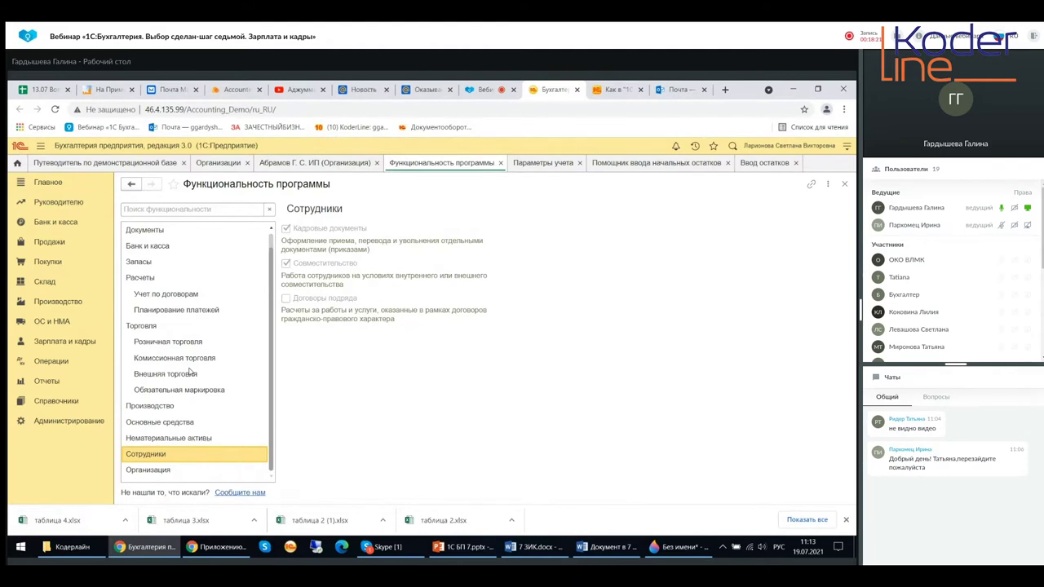
left_click(849, 185)
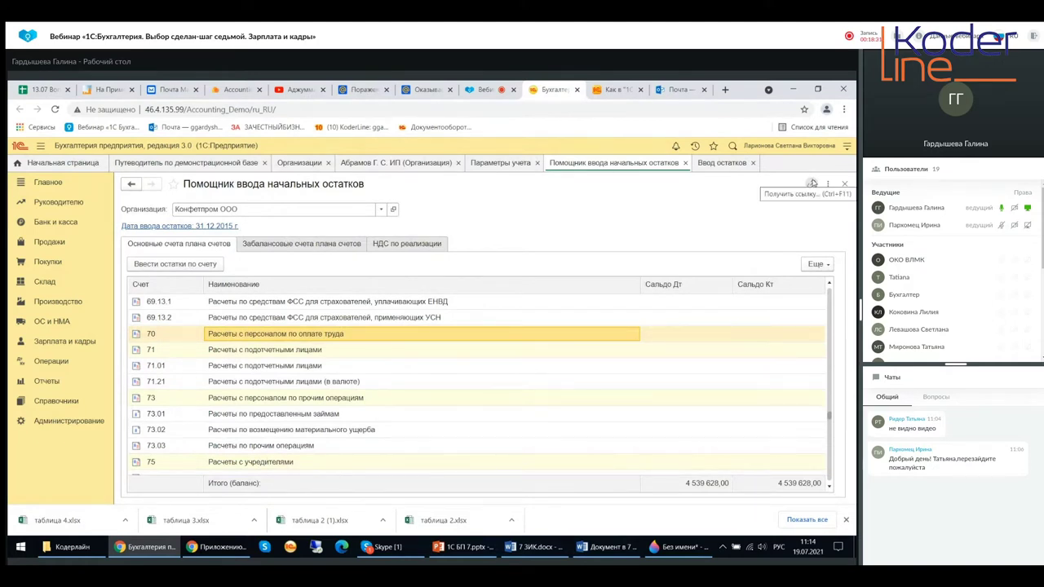
- Review how Учет расчетов с персоналом is configured under Параметры учета, Настройка плана счетов, and close both setting forms
left_click(77, 423)
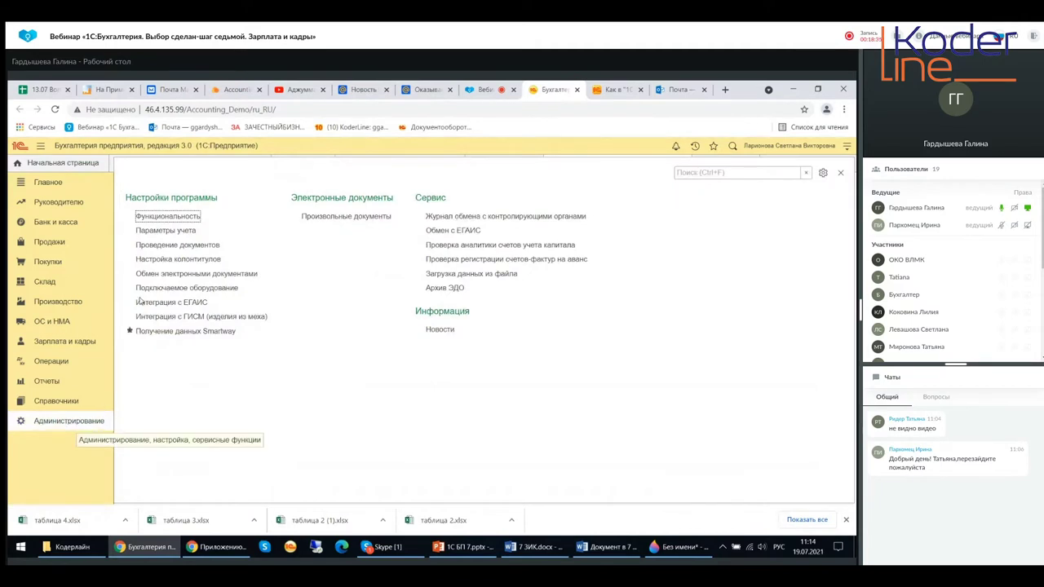
left_click(161, 232)
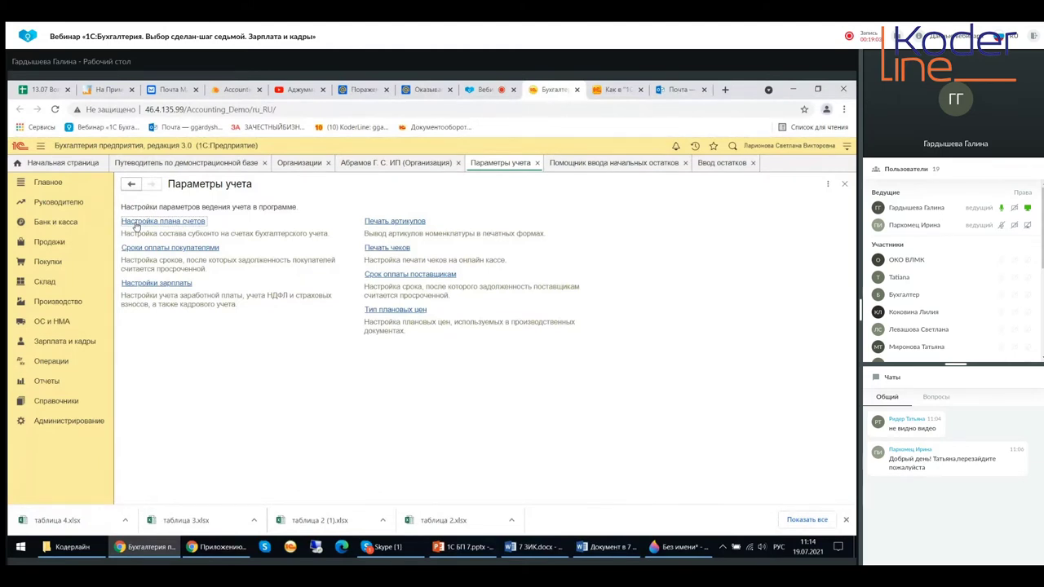
left_click(136, 225)
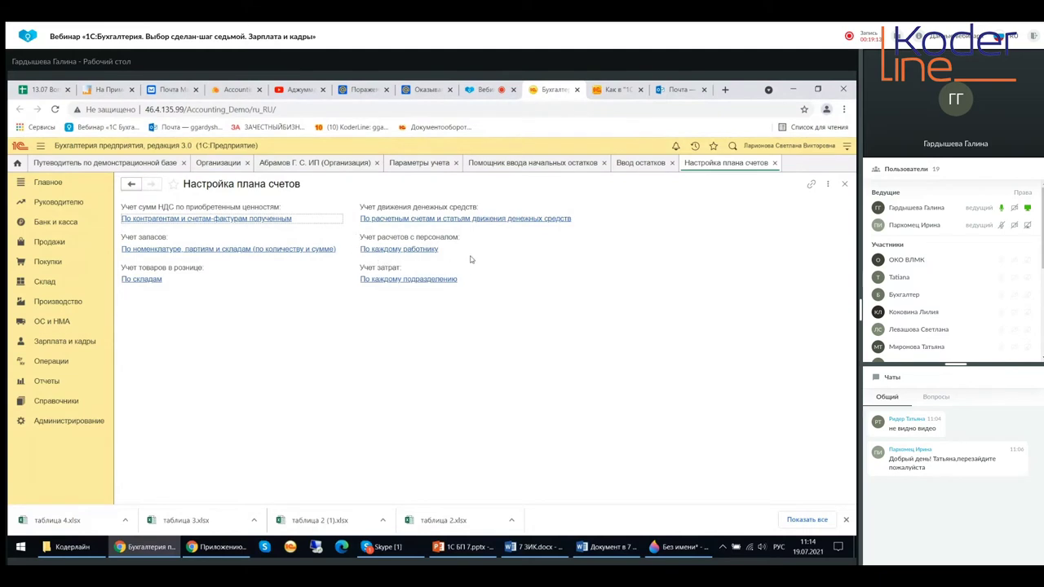
left_click(425, 250)
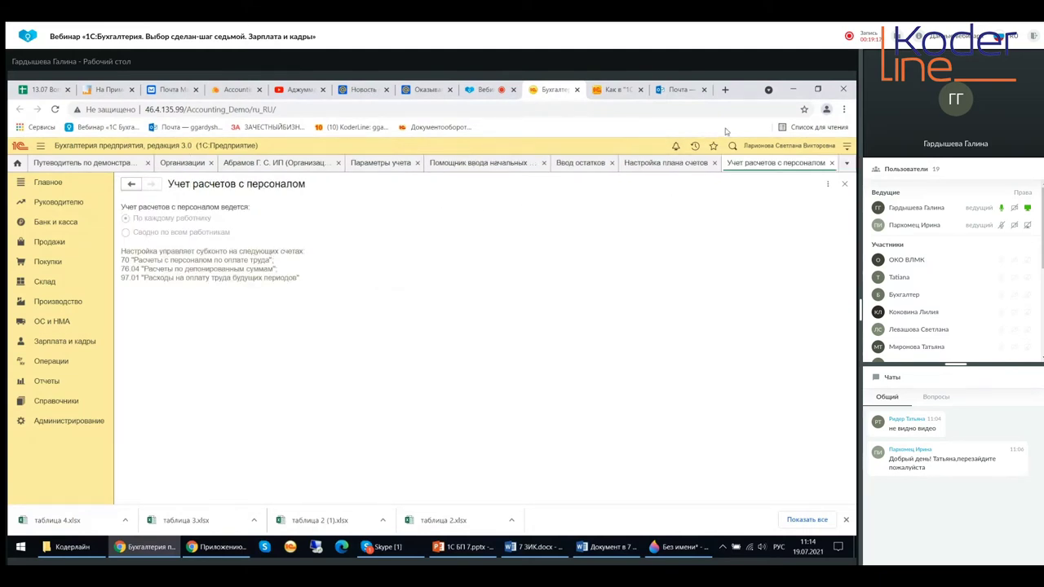
left_click(831, 163)
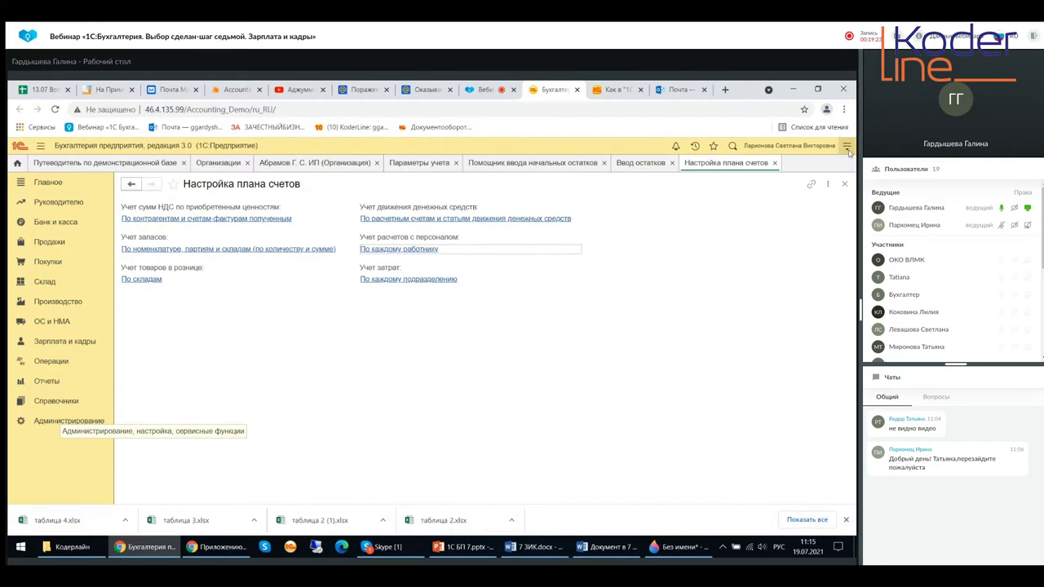
left_click(845, 185)
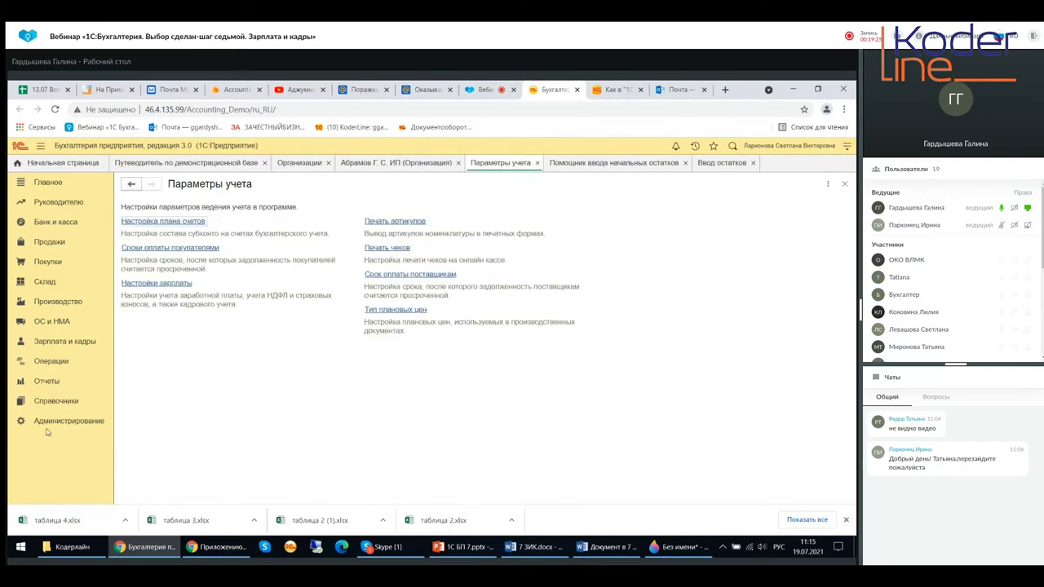
- Look through the Зарплата и кадры section, open Настройки зарплаты, and dismiss the Интернет-поддержка connection request without signing in
left_click(57, 420)
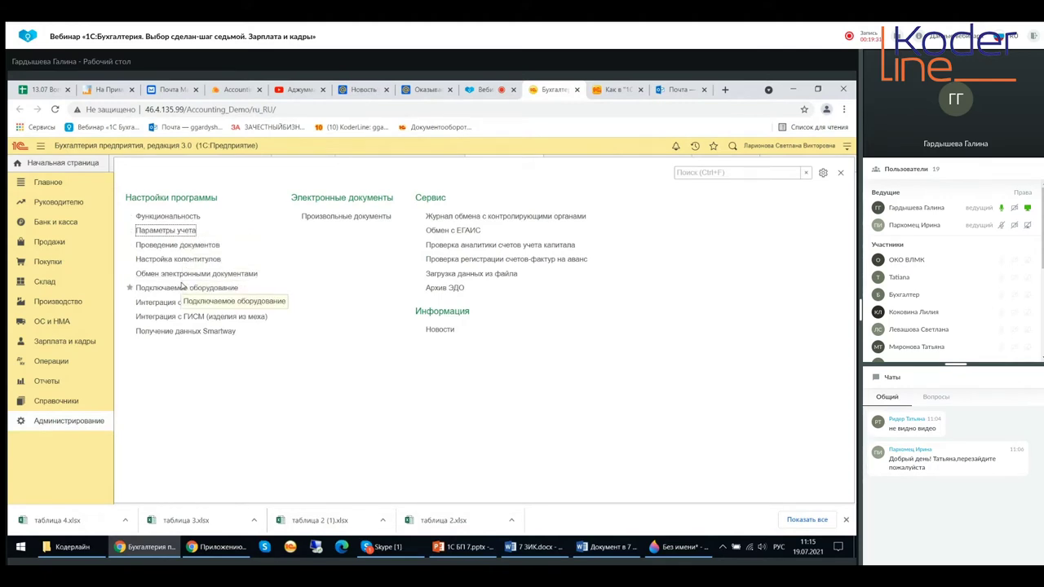
left_click(51, 346)
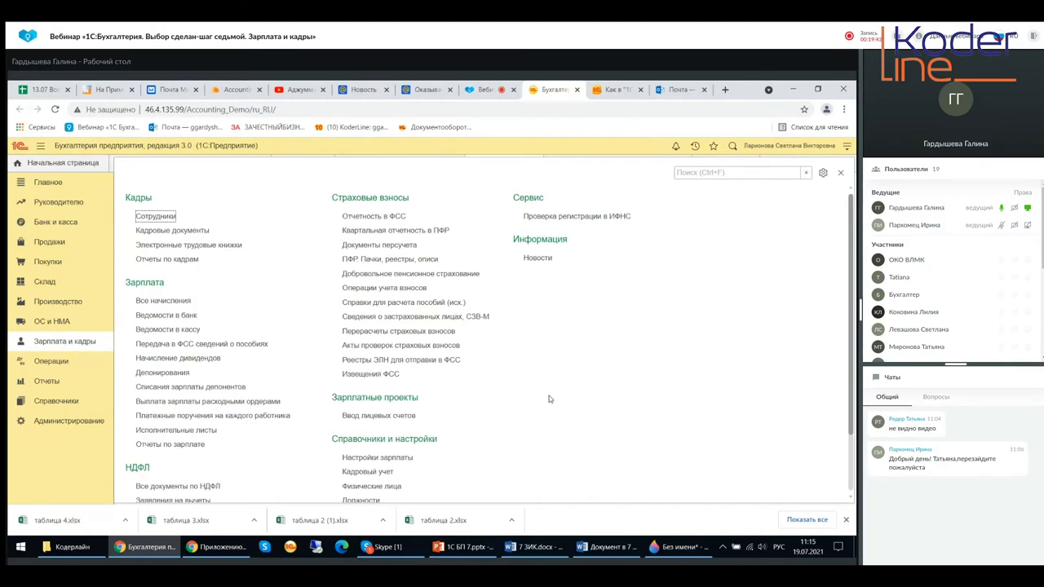
scroll(549, 395, "down", 3)
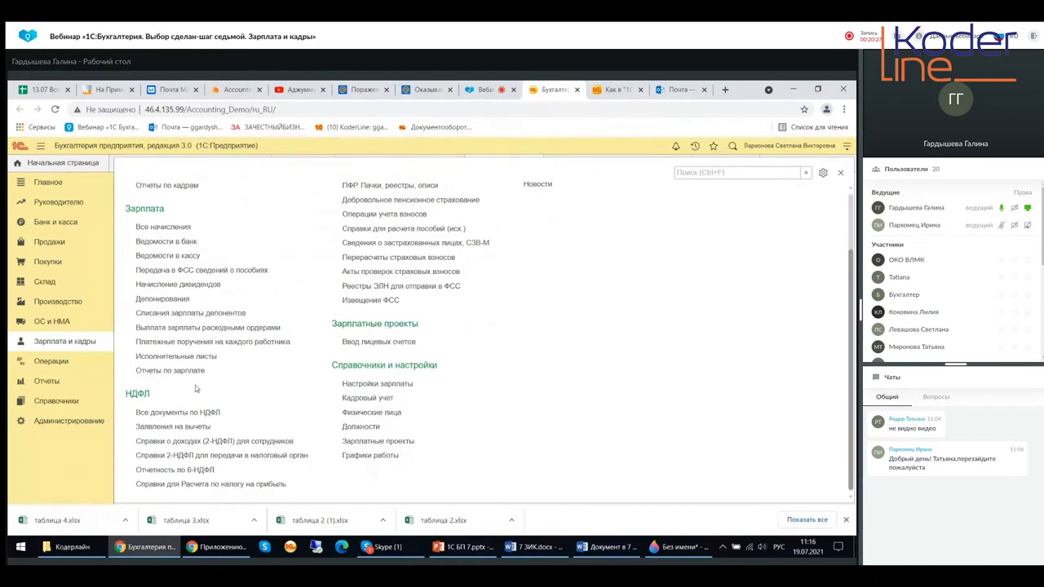
scroll(260, 457, "up", 2)
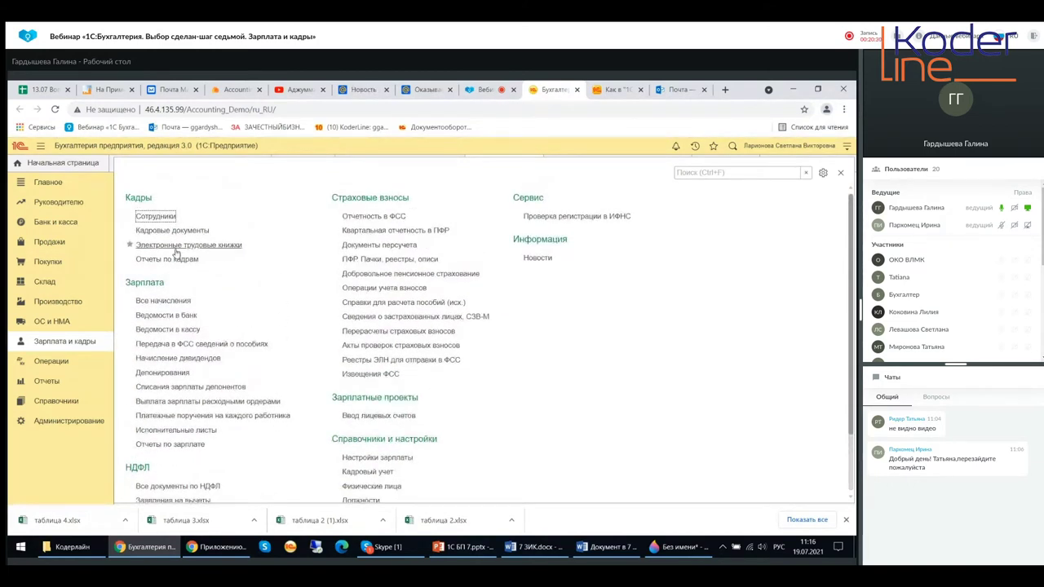
scroll(506, 480, "down", 2)
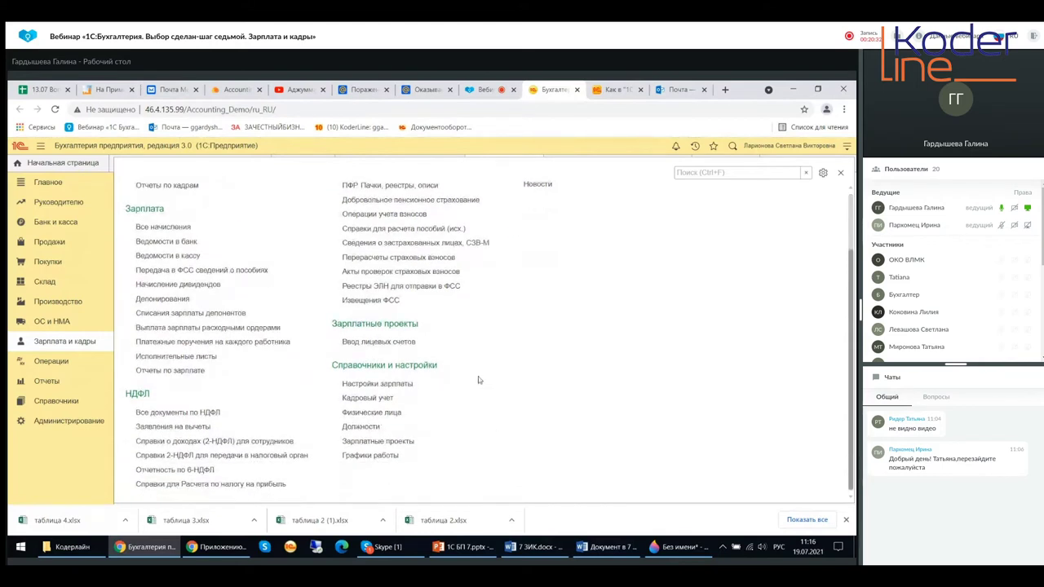
left_click(385, 384)
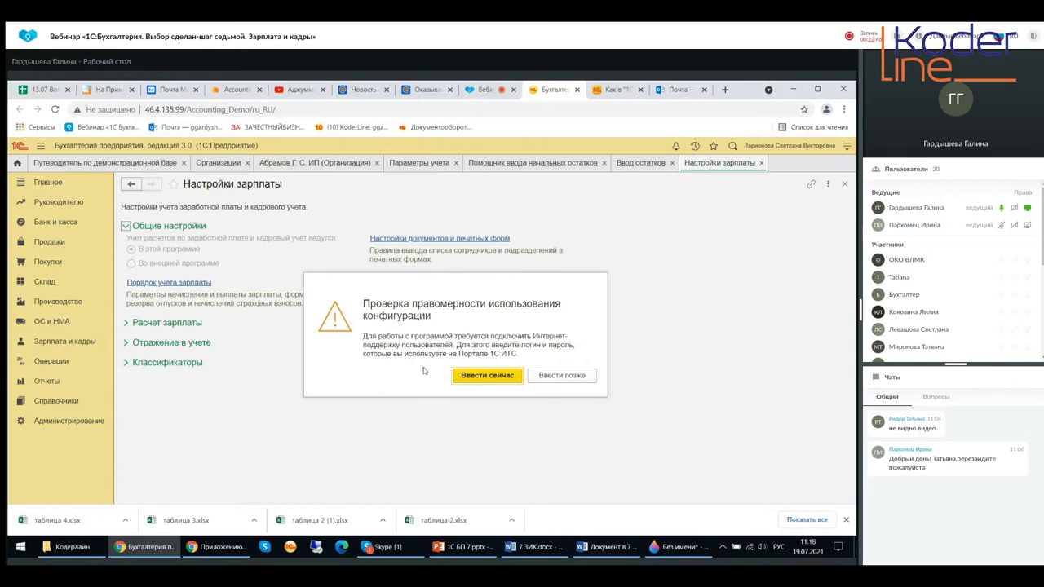
left_click(488, 382)
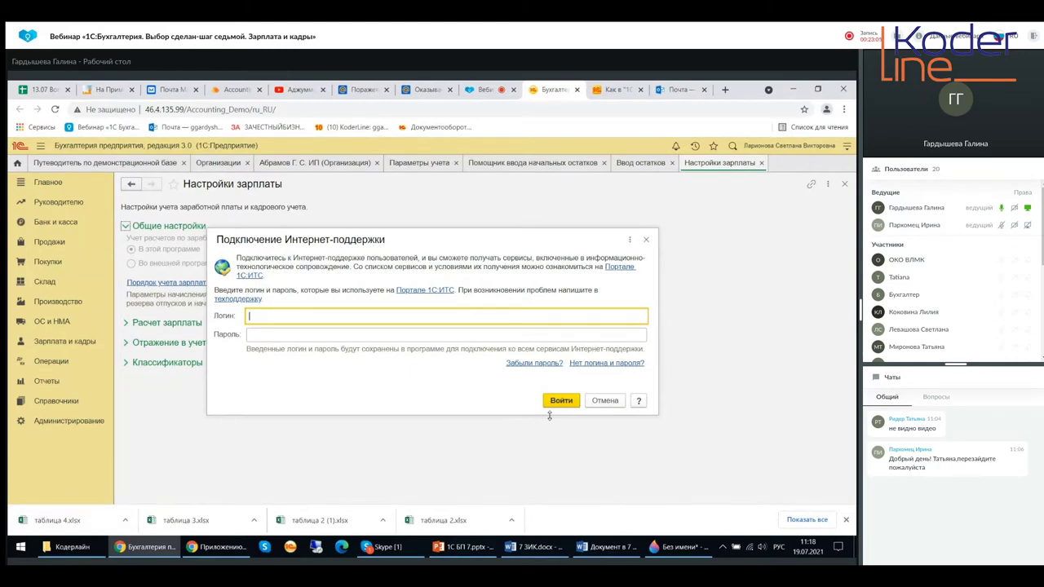
left_click(646, 239)
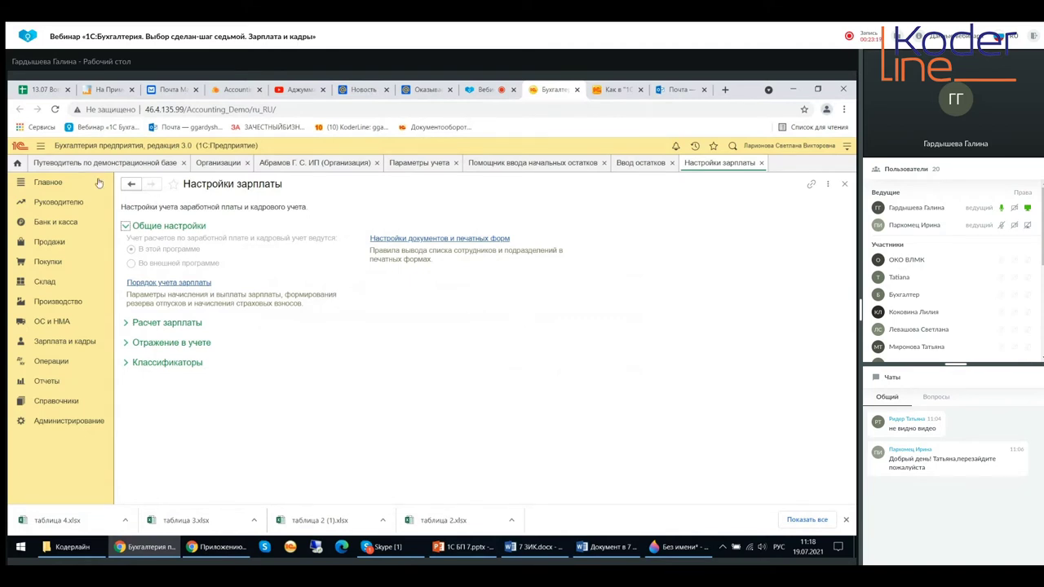
- View the Знакомство с программой introduction in the Главное section and close it
left_click(46, 183)
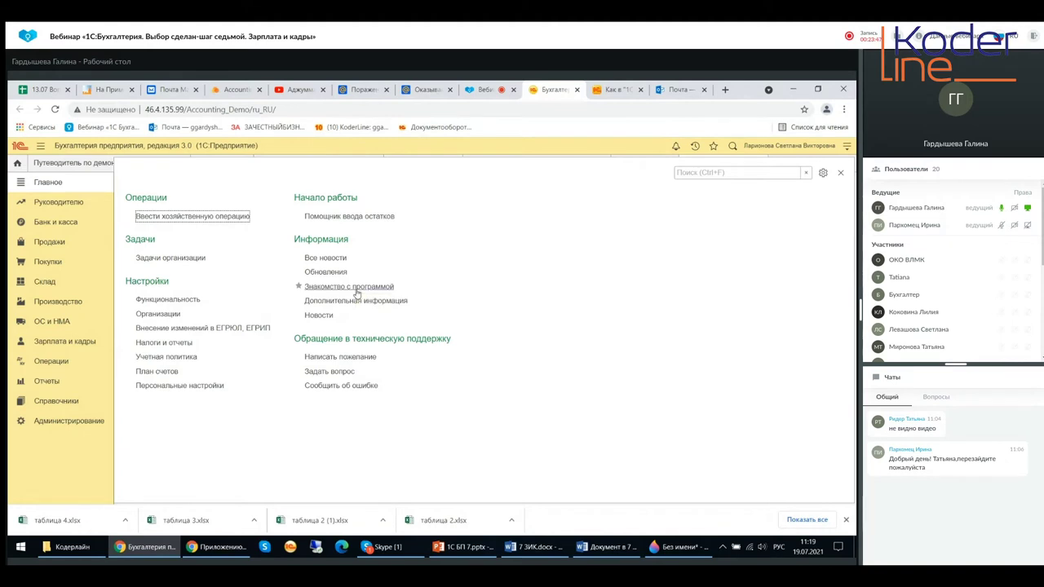
left_click(356, 292)
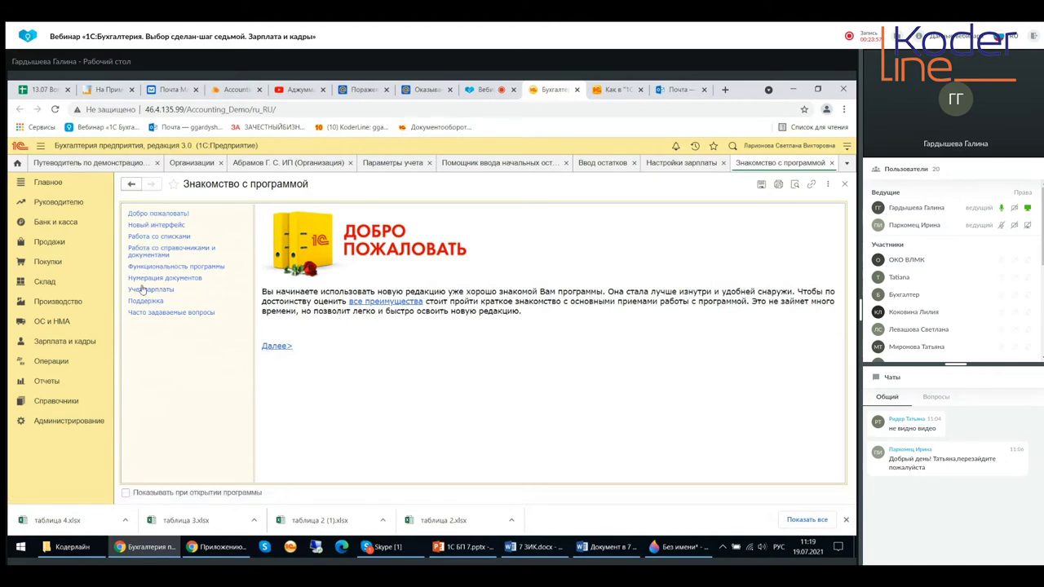
left_click(844, 184)
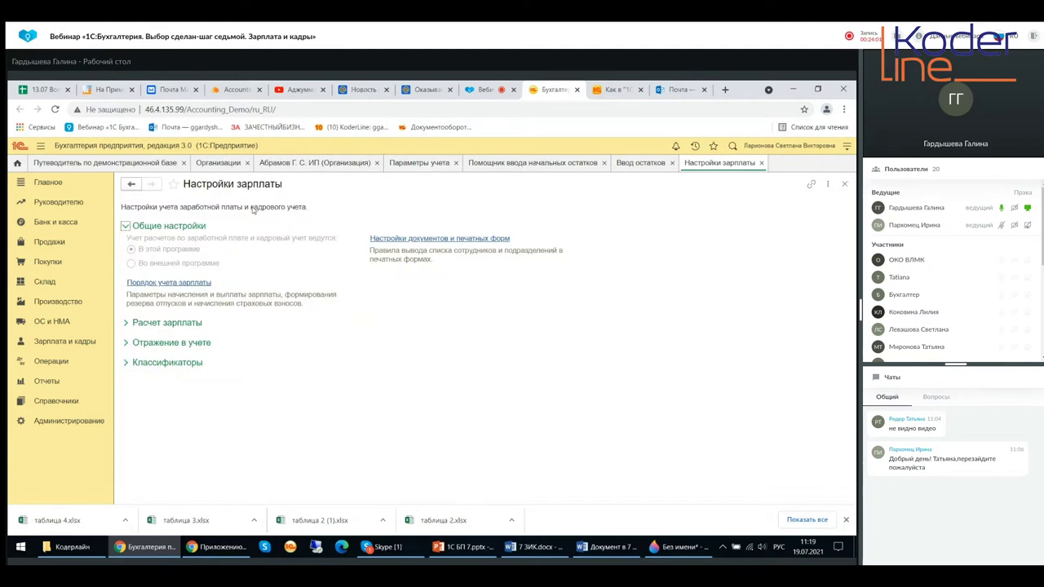
- Examine the 1С:Предприятие 8, Обучение, Поддержка and Справочная информация topics in Дополнительная информация and close the page
left_click(48, 183)
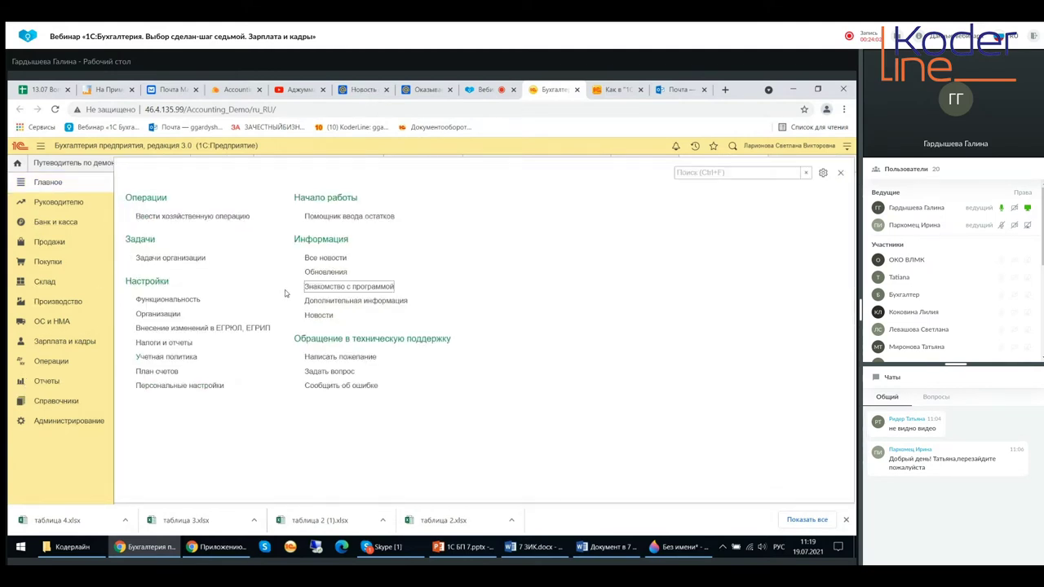
left_click(348, 301)
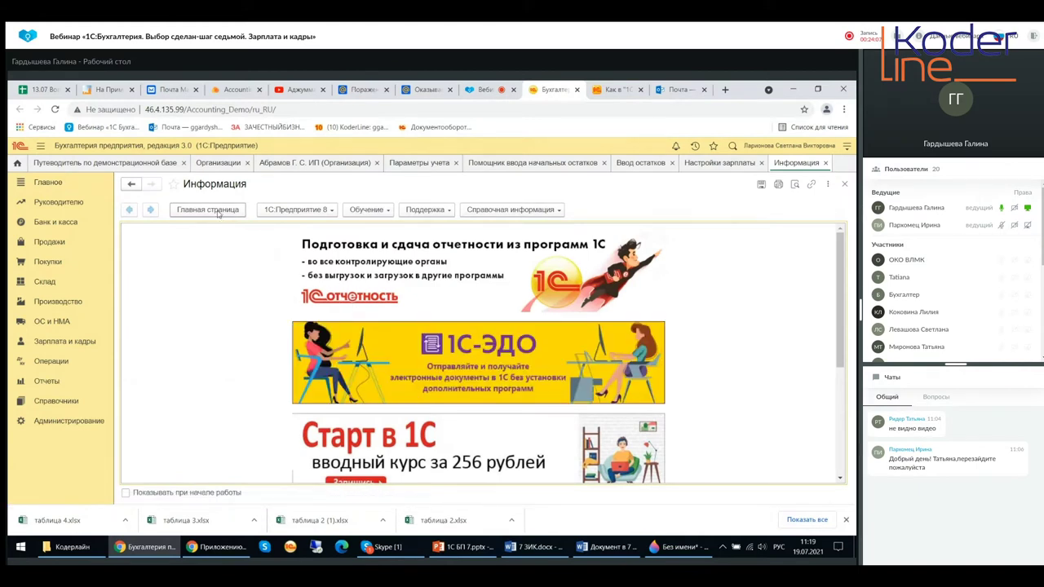
left_click(294, 214)
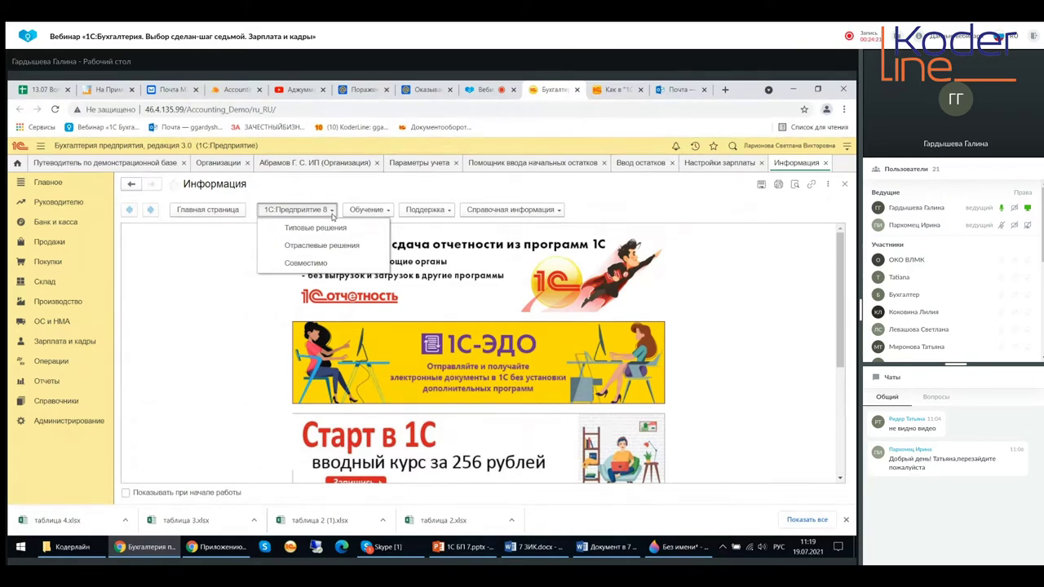
left_click(380, 210)
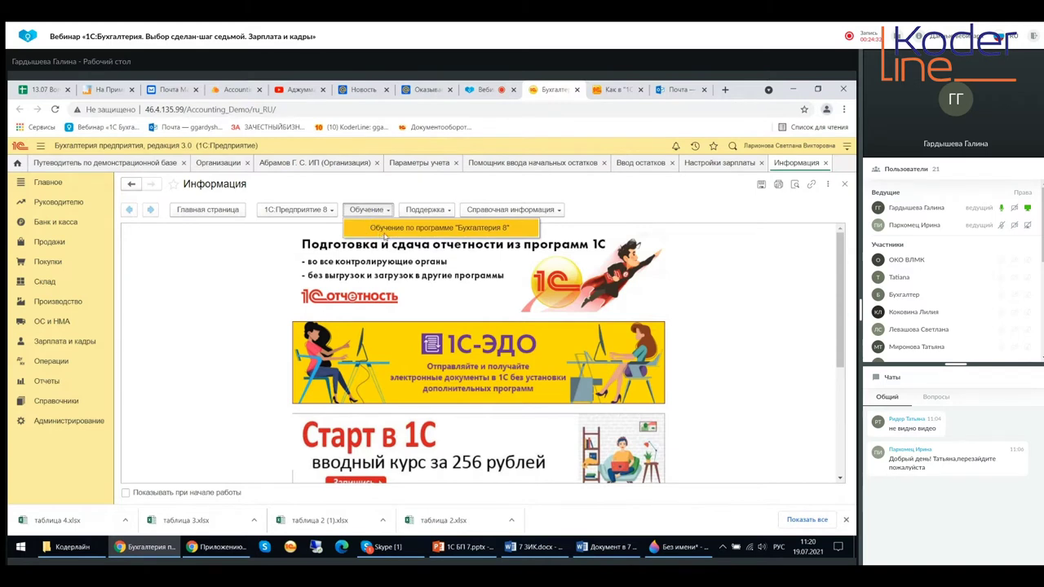
left_click(429, 211)
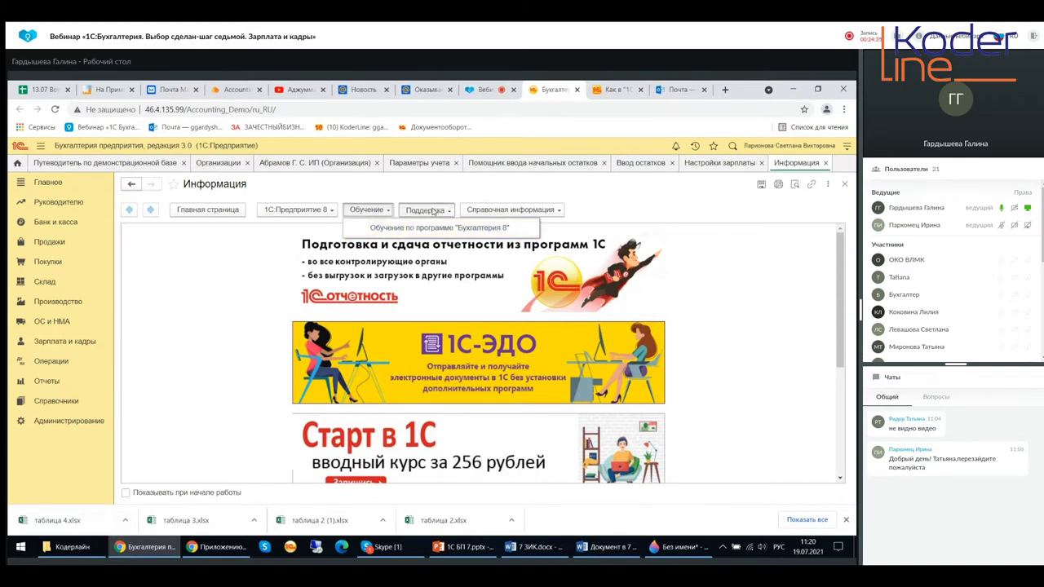
left_click(433, 211)
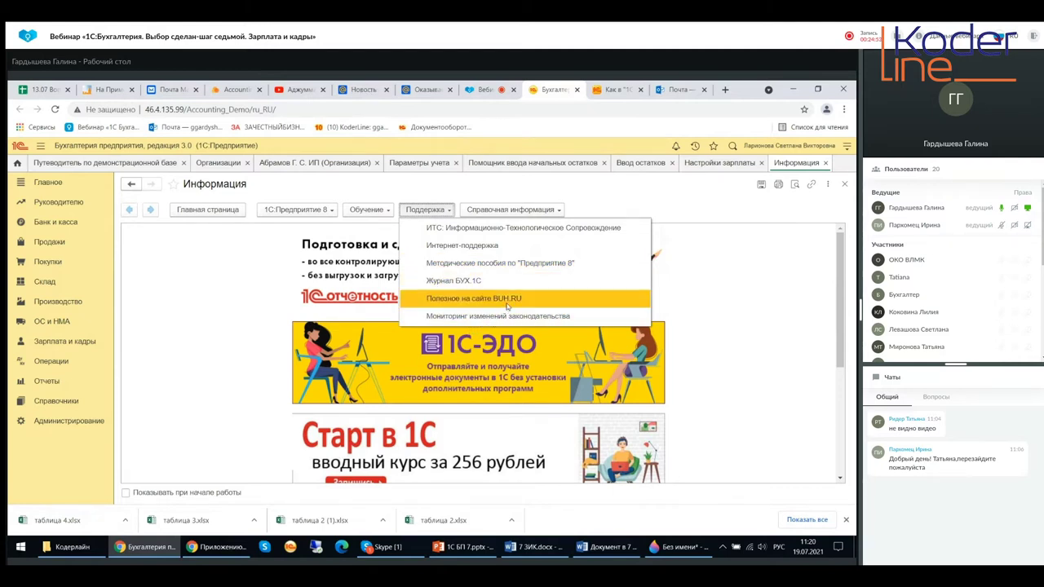
left_click(520, 214)
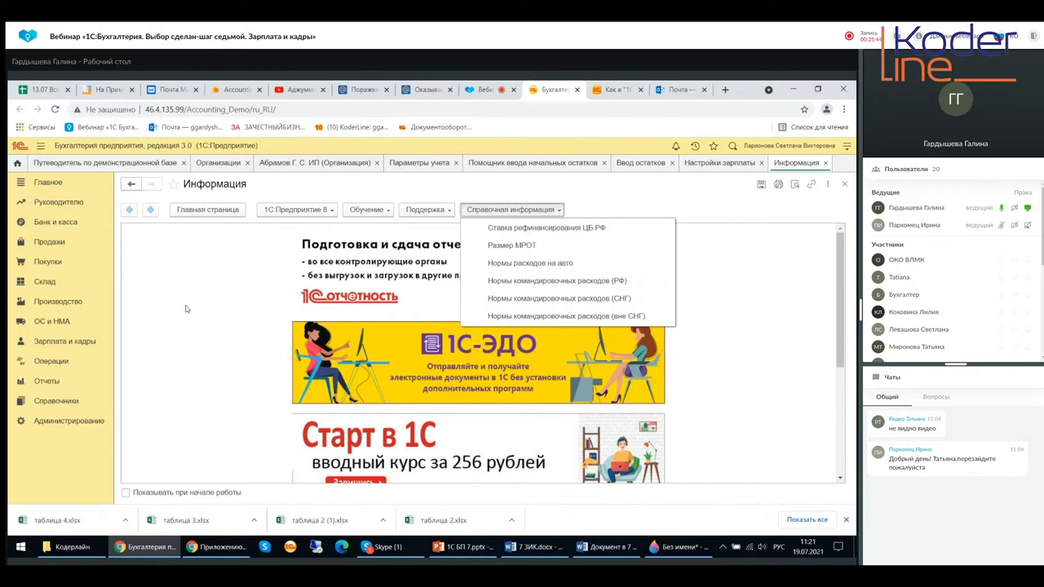
left_click(127, 494)
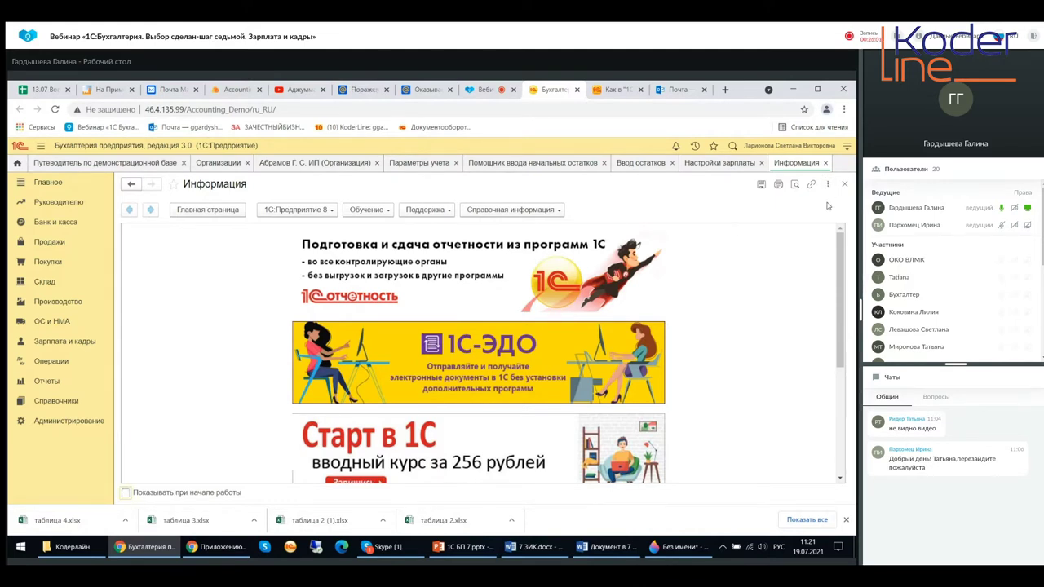
left_click(825, 163)
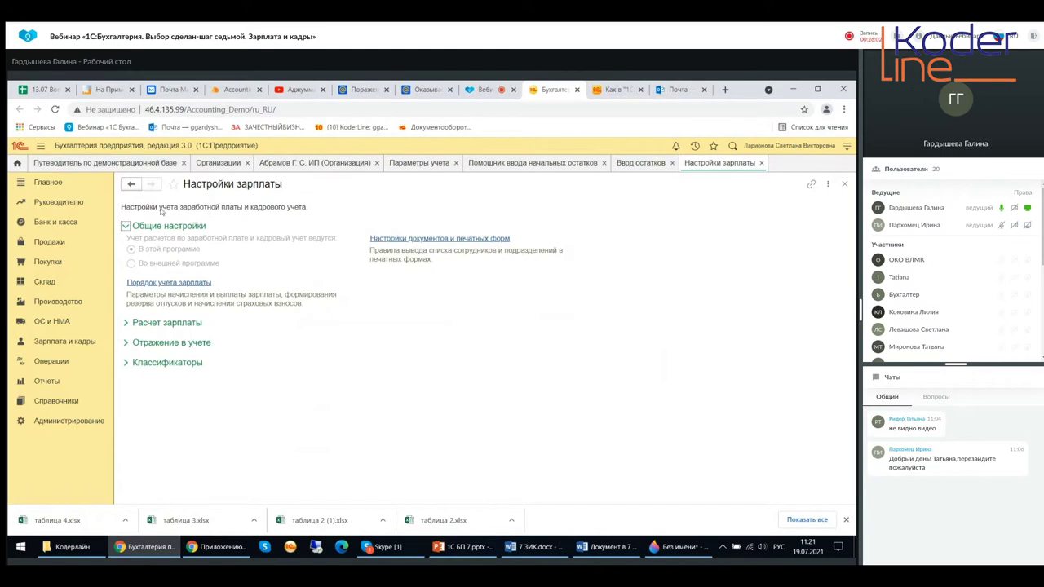
left_click(47, 183)
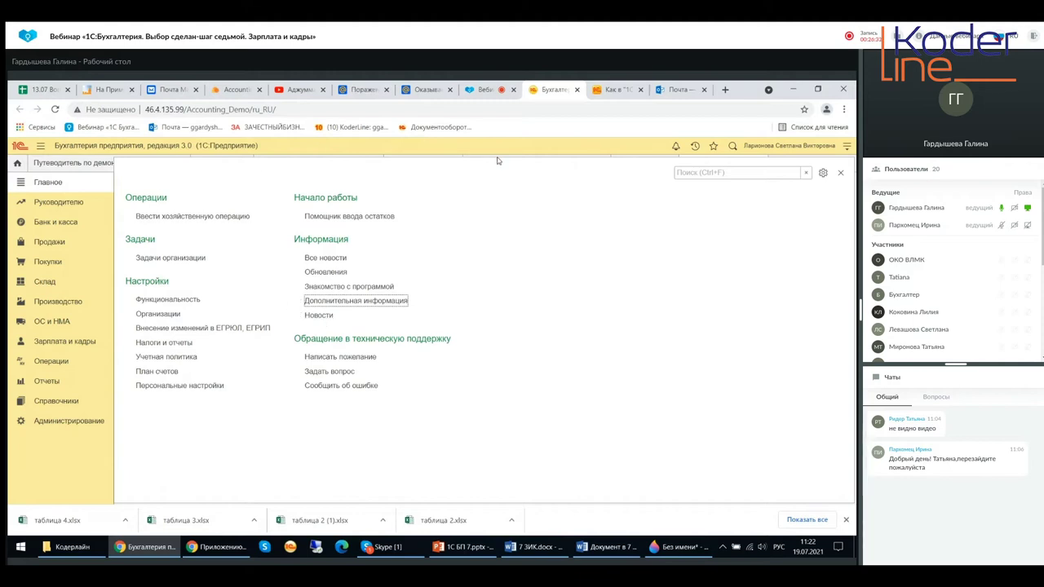
left_click(841, 172)
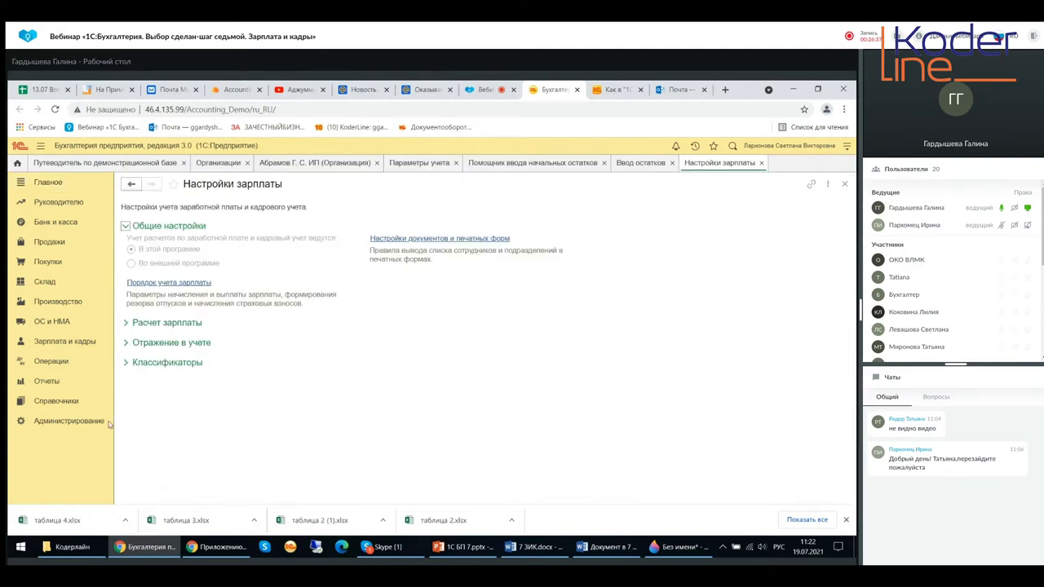
- Open the Порядок учета зарплаты record for Конфетпром ООО from Настройки зарплаты and examine its Зарплата parameters
left_click(57, 347)
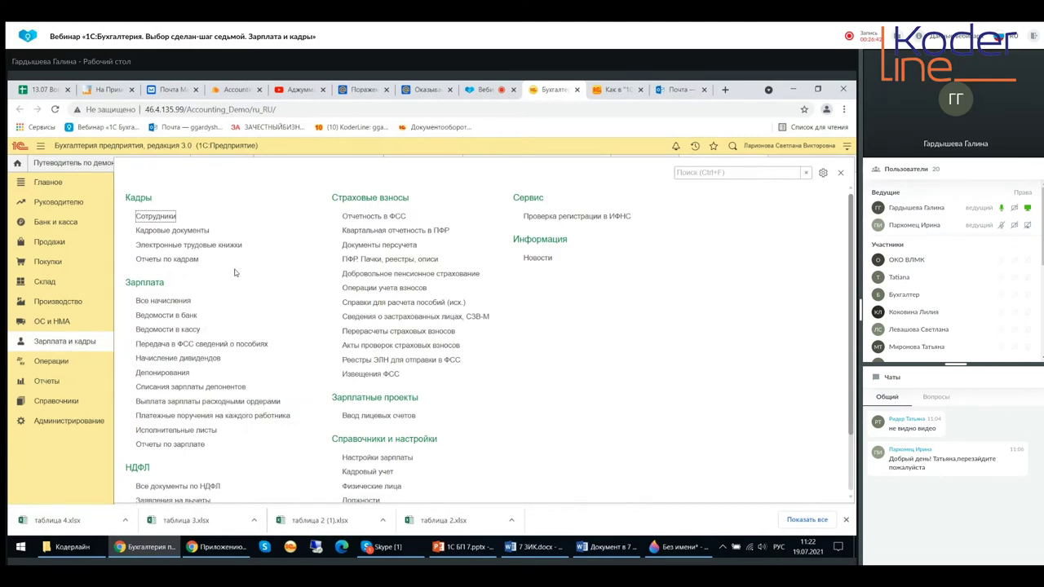
scroll(437, 431, "down", 1)
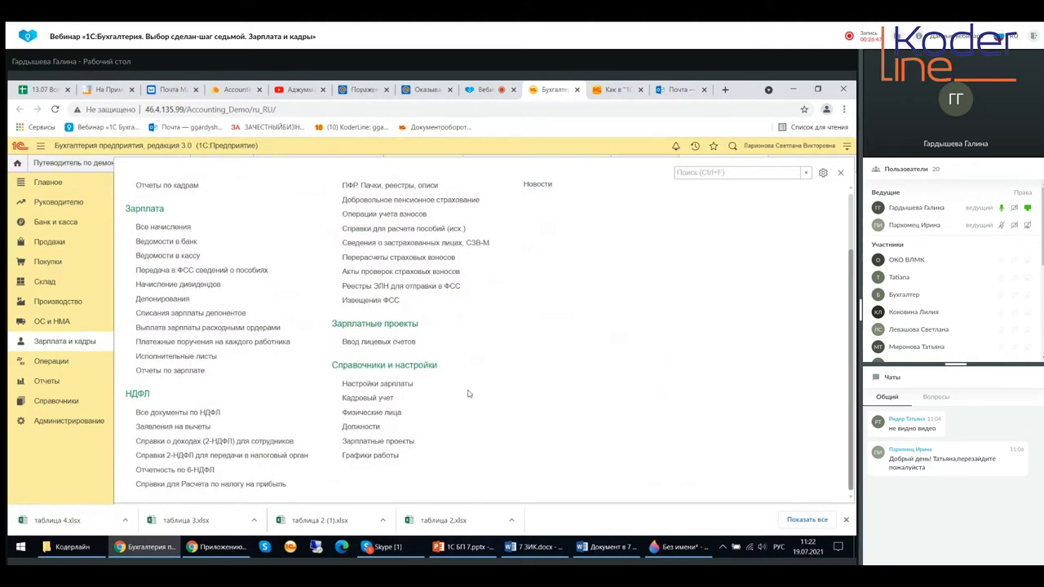
left_click(376, 384)
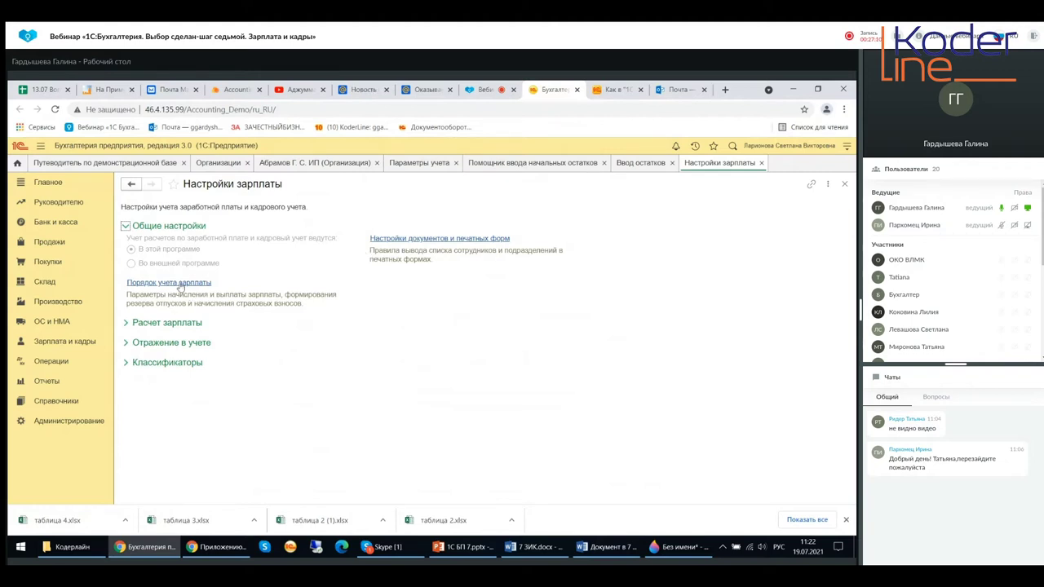
left_click(164, 284)
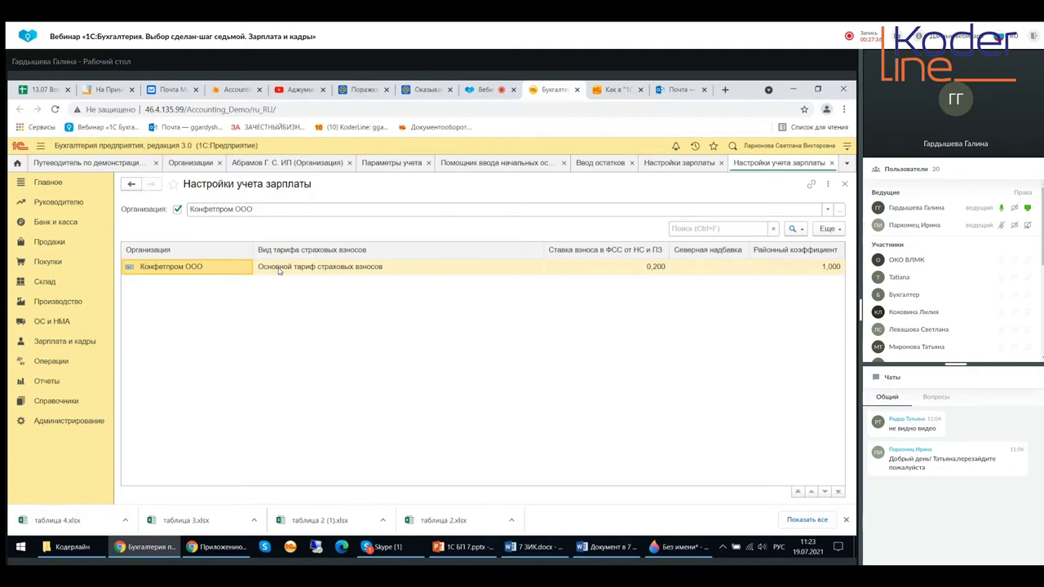
double_click(586, 267)
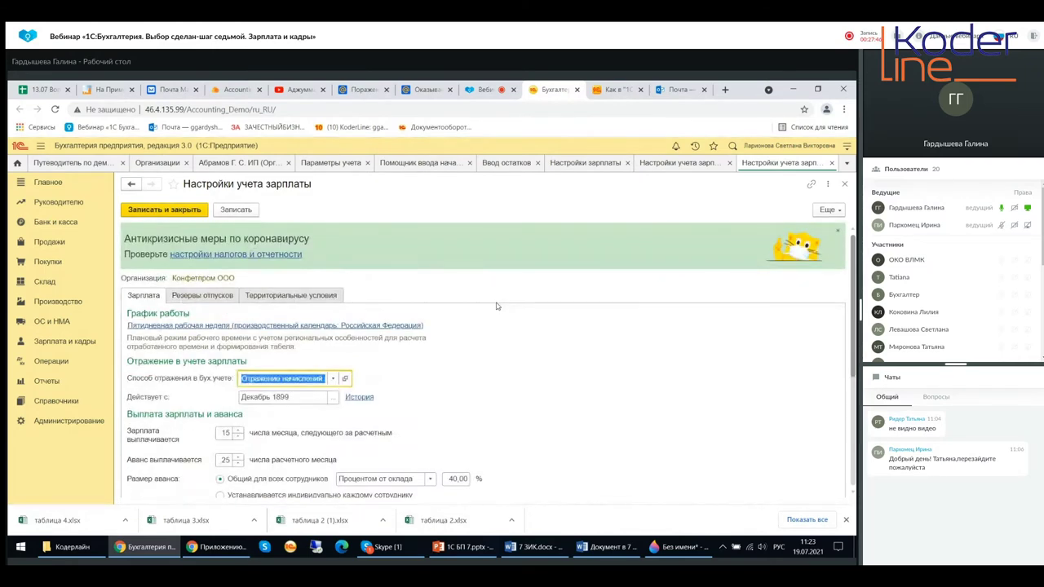
scroll(531, 352, "down", 2)
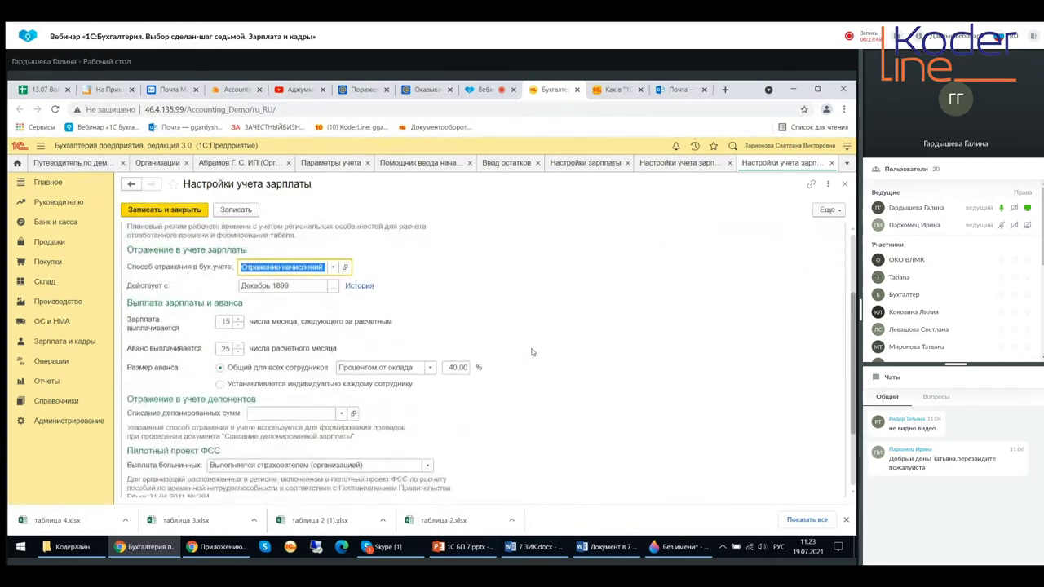
scroll(532, 352, "up", 2)
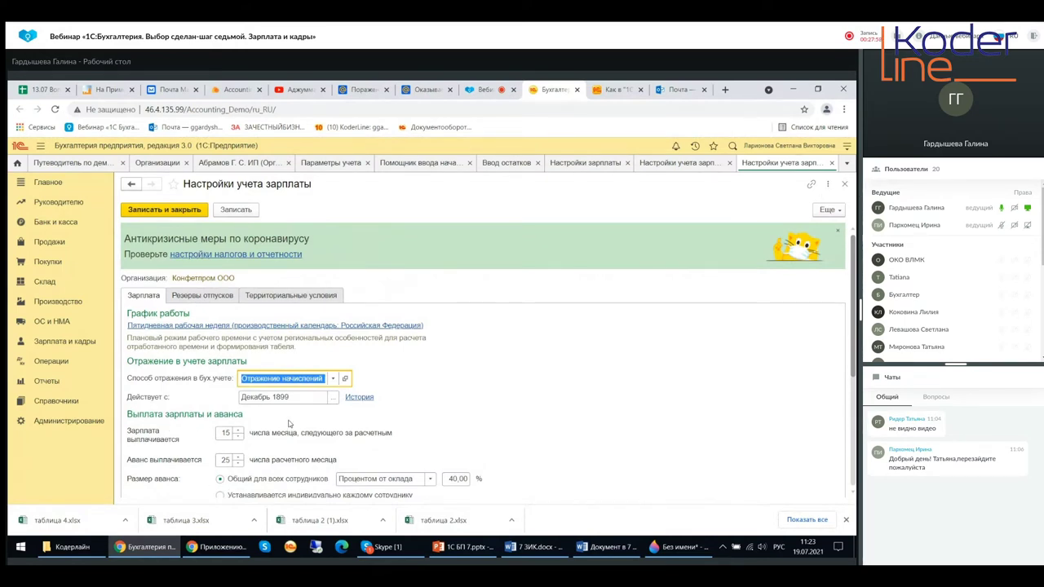
- Examine the remaining Зарплата parameters for Конфетпром ООО, then close the record and the Настройки учета зарплаты list
scroll(324, 448, "down", 2)
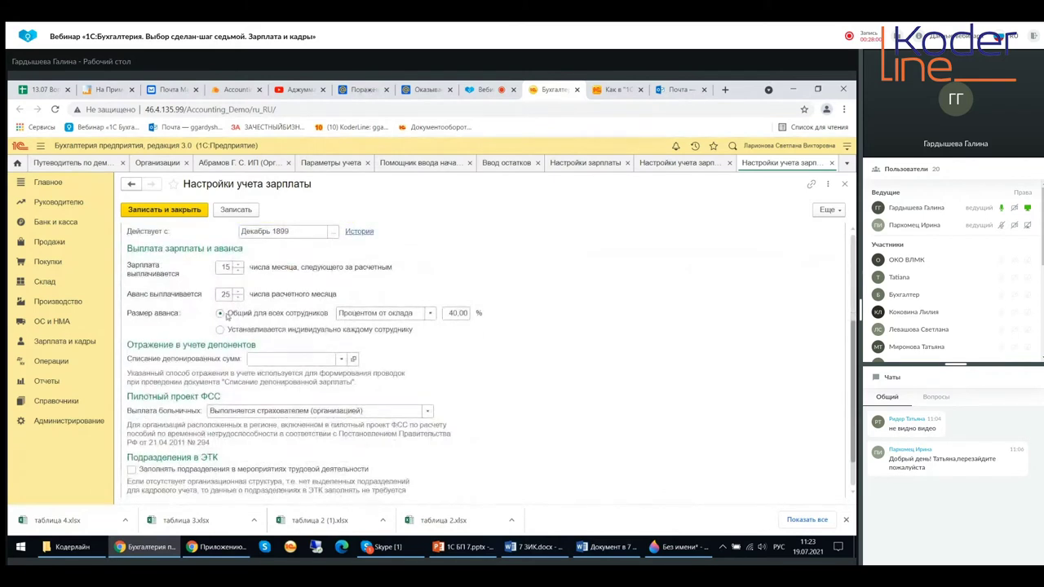
left_click(845, 184)
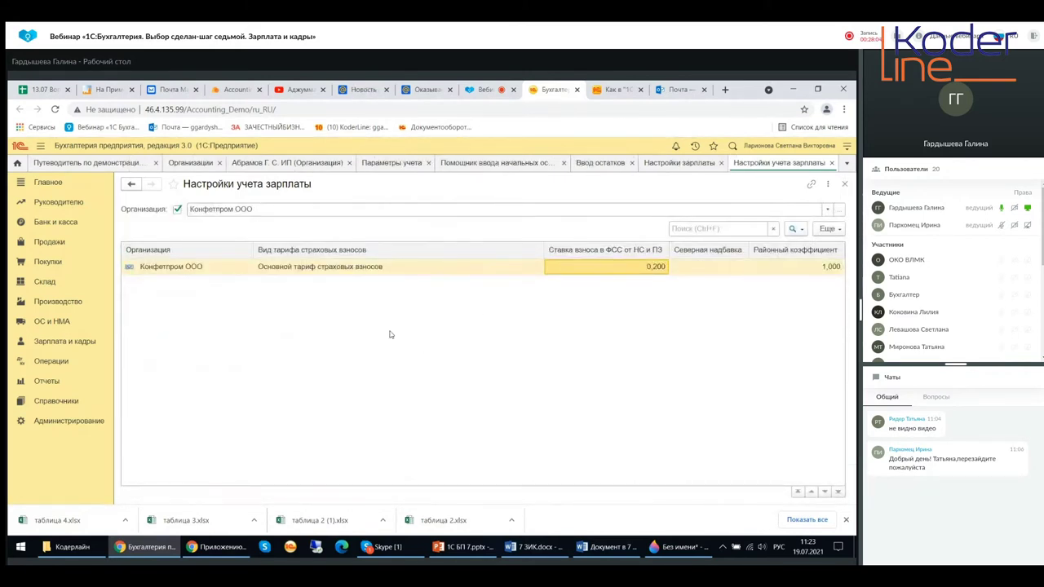
left_click(845, 184)
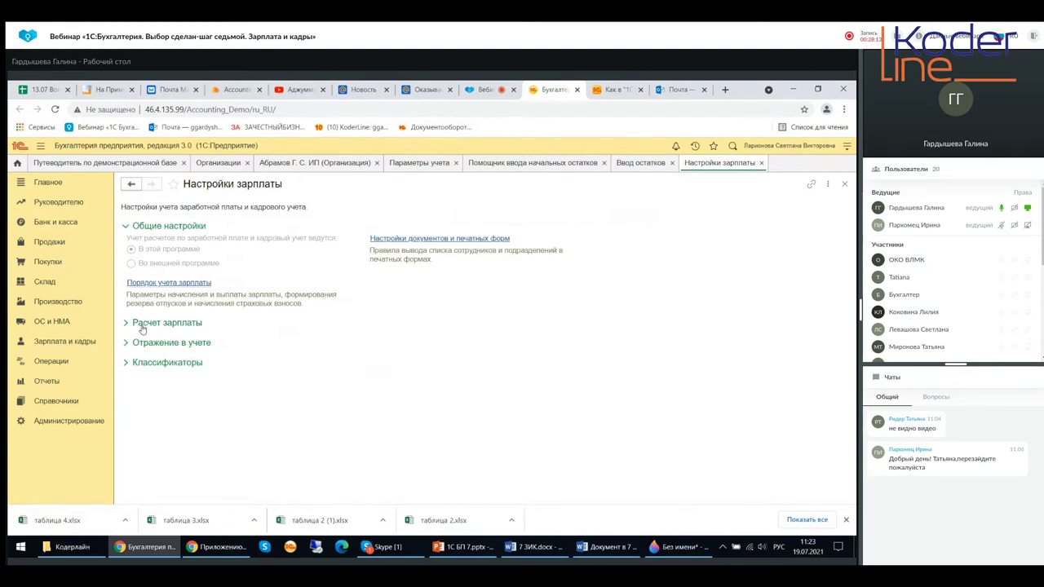
- Expand Расчет зарплаты, open the Начисления list and start creating a new accrual
left_click(141, 328)
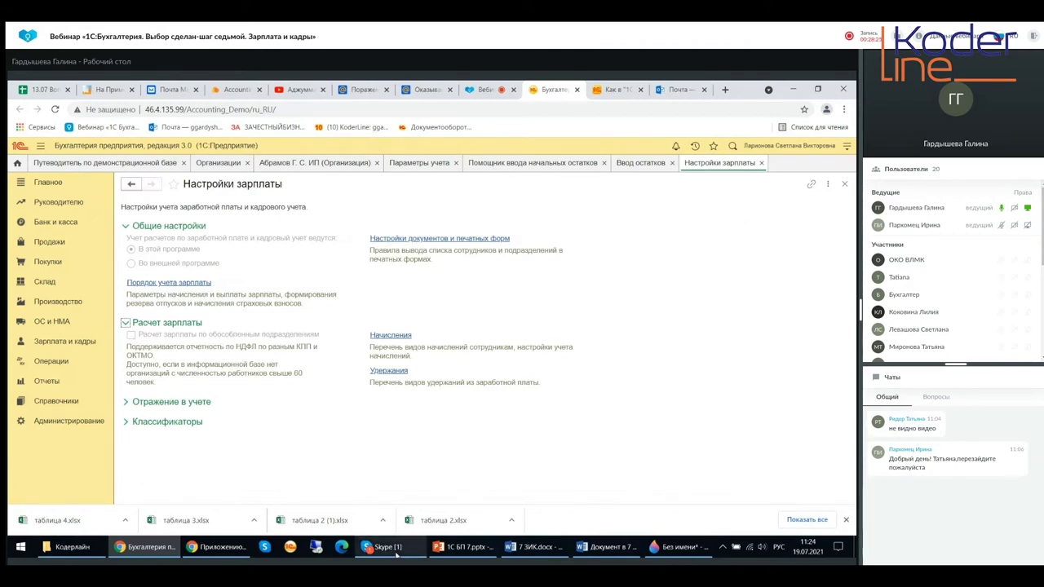
mouse_move(394, 545)
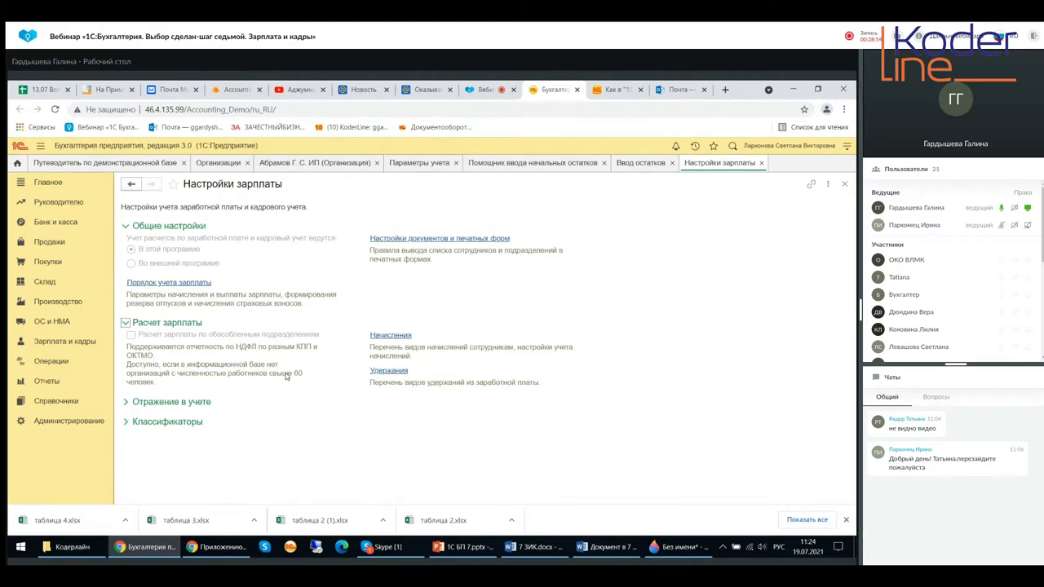
left_click(388, 342)
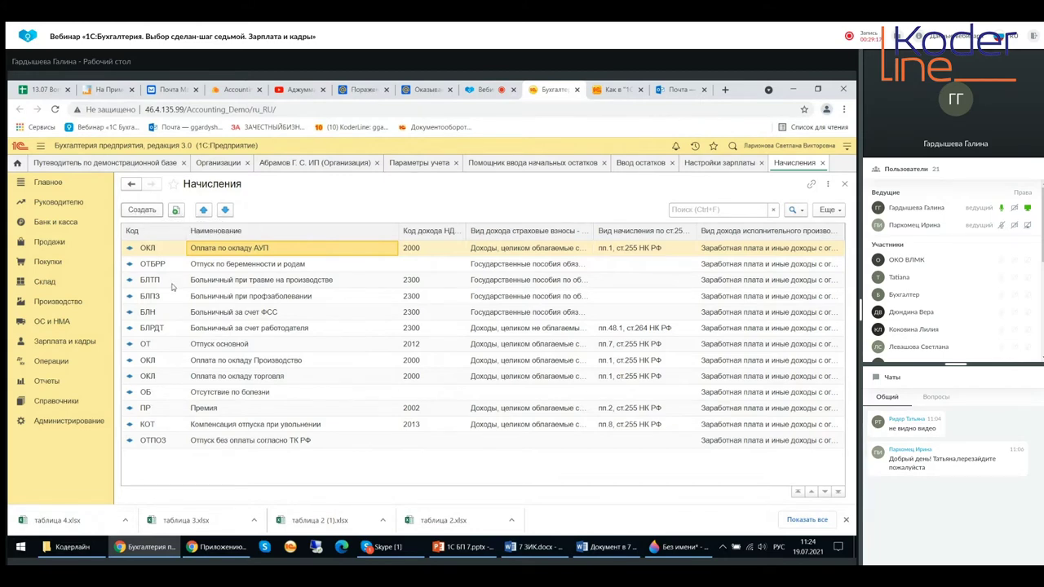
key("Insert")
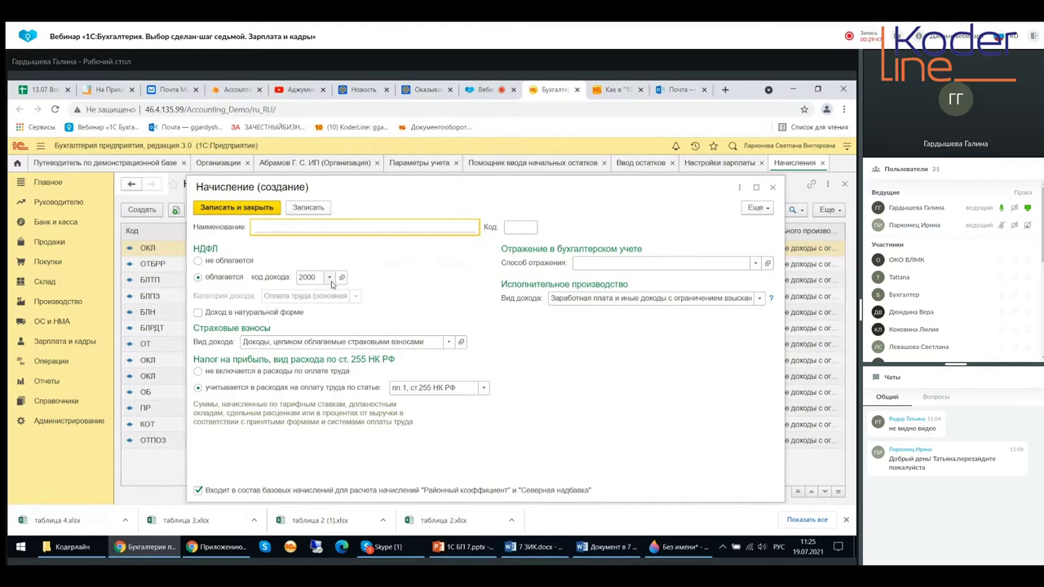
- Examine the full list of НДФЛ income codes for the new accrual and close it without choosing another code
left_click(328, 280)
left_click(358, 312)
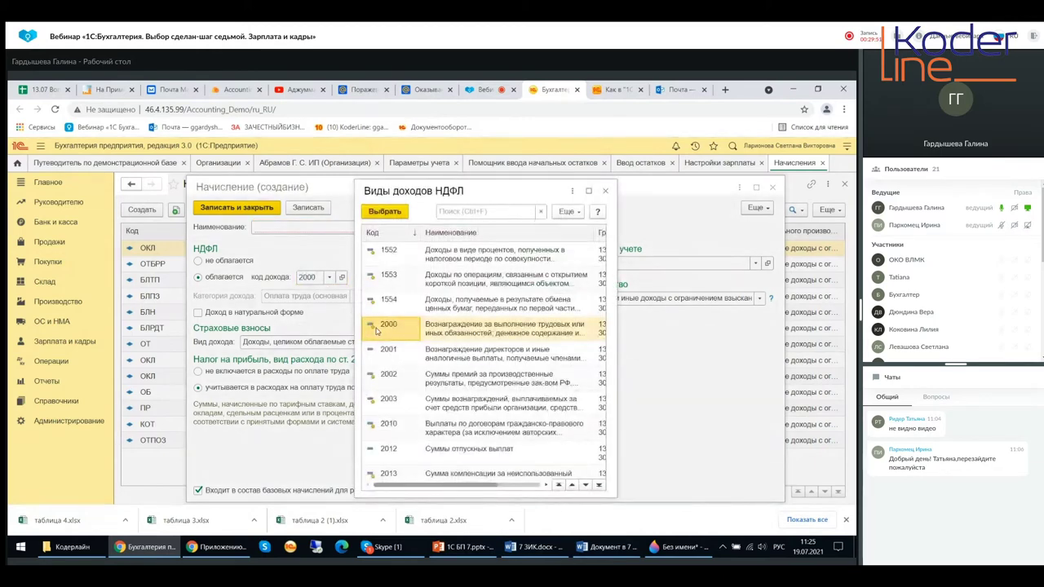
scroll(421, 441, "down", 1)
scroll(422, 441, "down", 2)
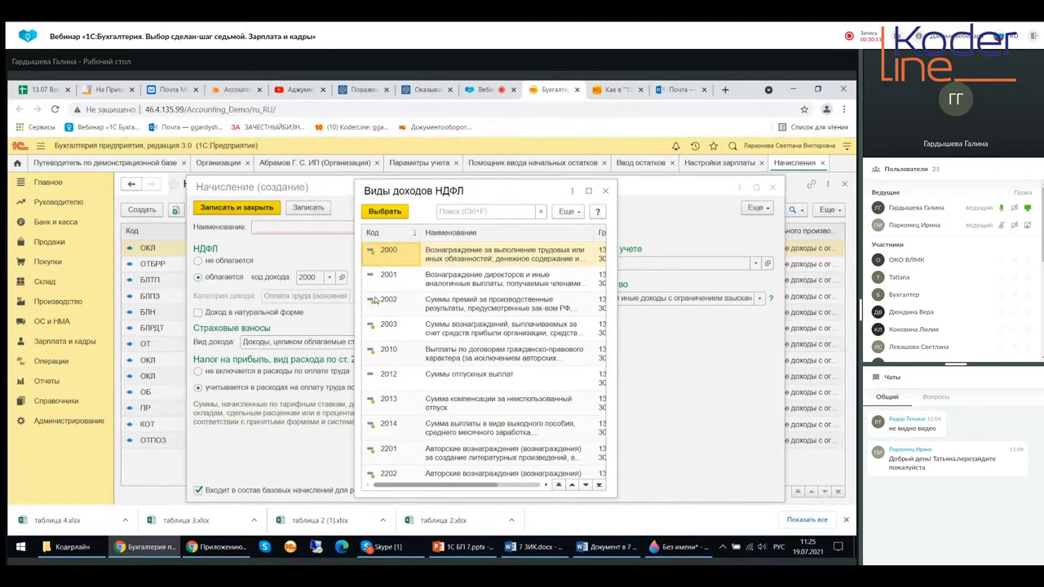
left_click(441, 281)
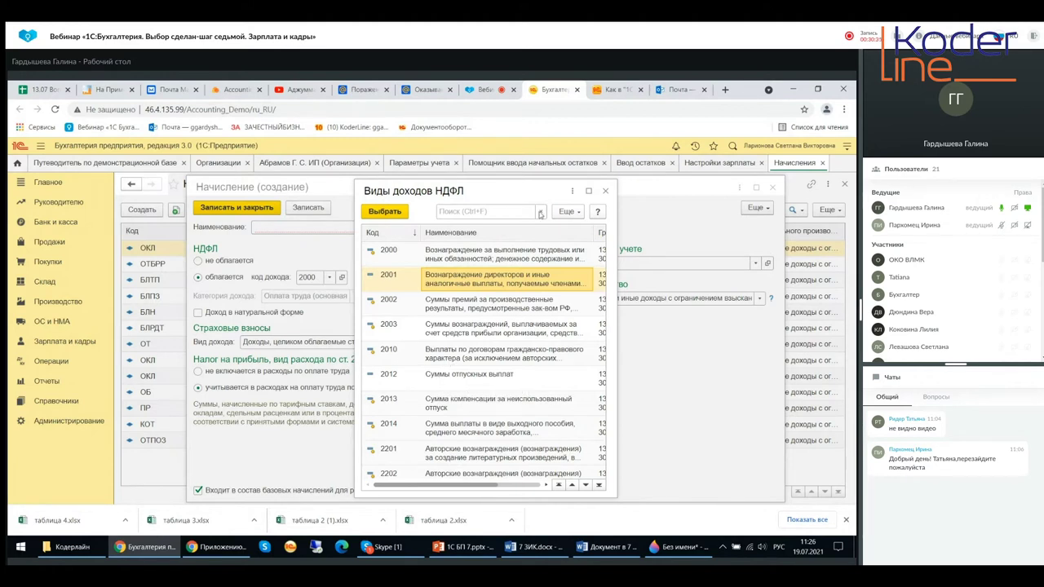
left_click(605, 190)
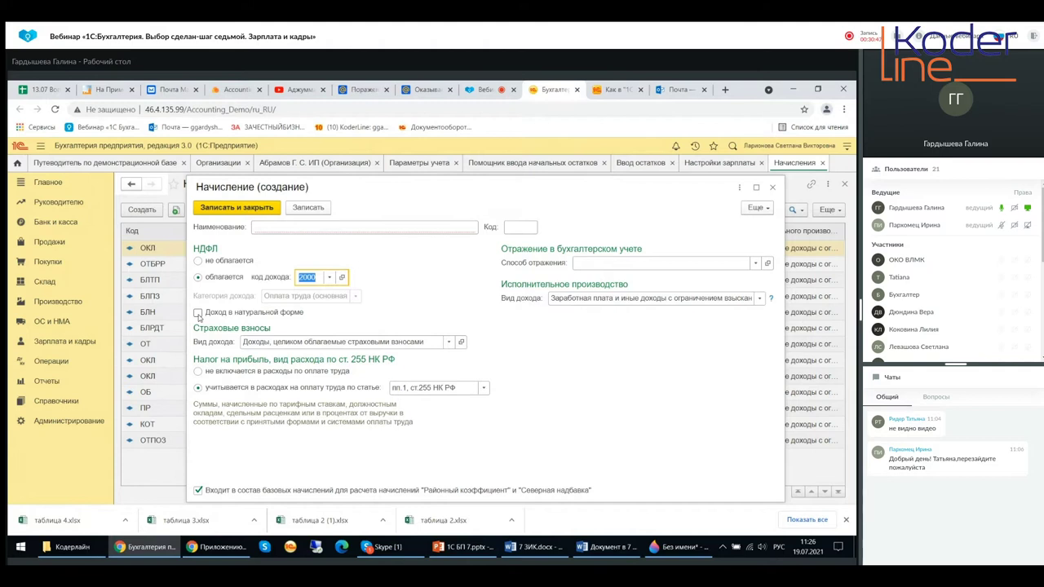
- Switch Доход в натуральной форме on and off again, and examine the Страховые взносы income types without selecting one
left_click(199, 315)
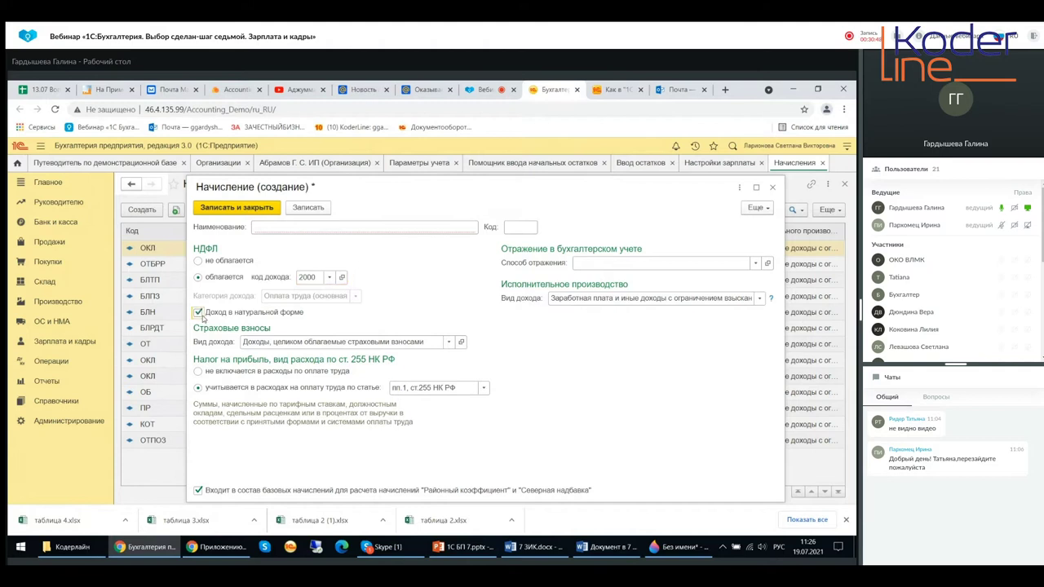
left_click(199, 315)
left_click(449, 342)
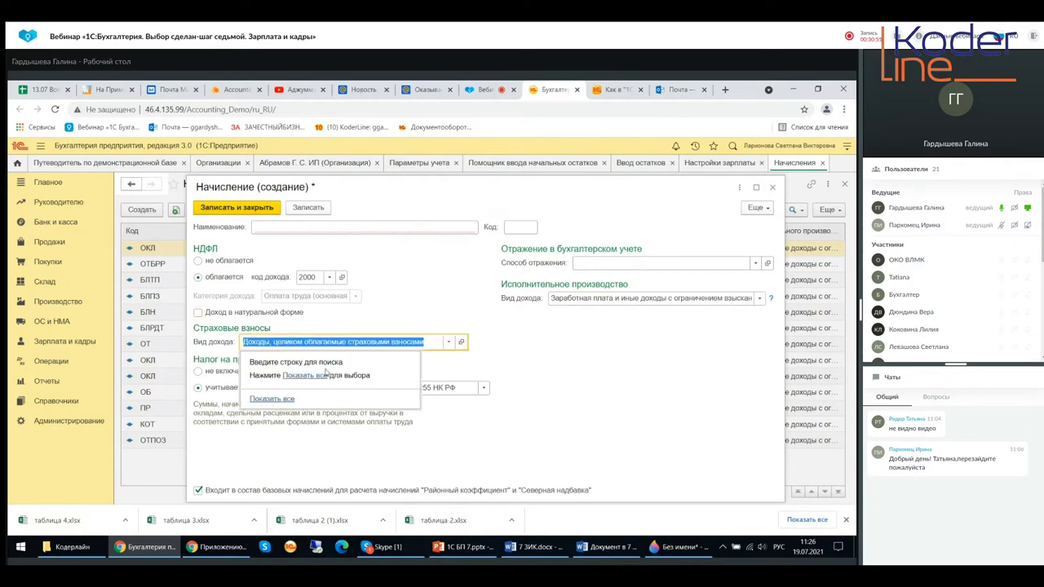
left_click(295, 376)
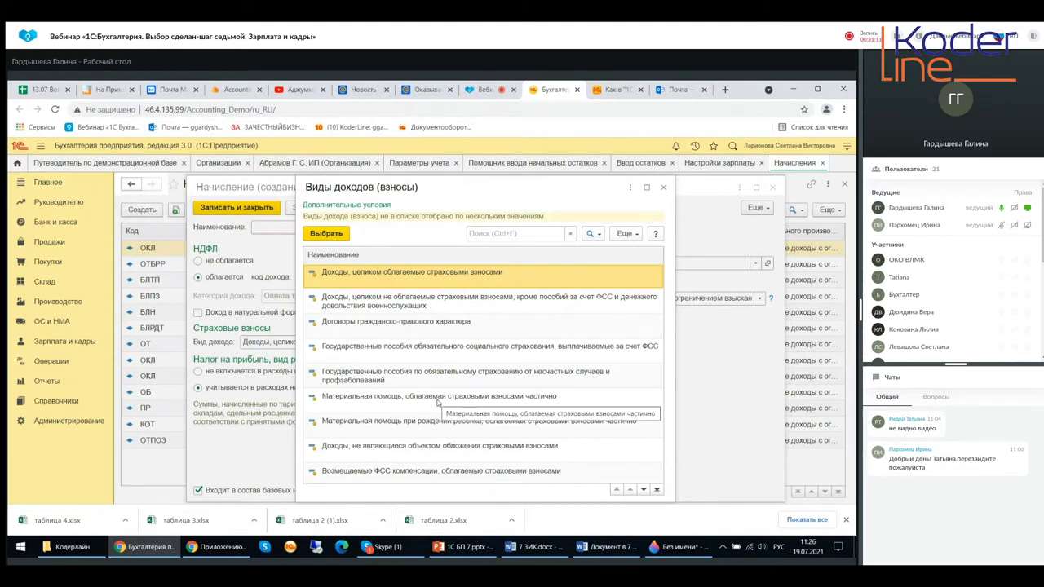
scroll(425, 454, "down", 1)
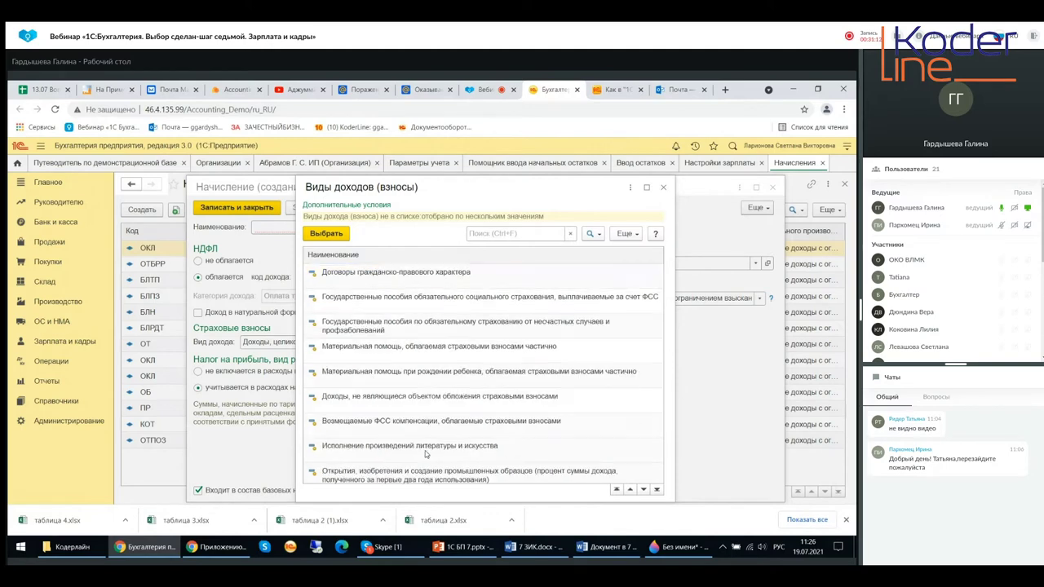
scroll(424, 455, "down", 1)
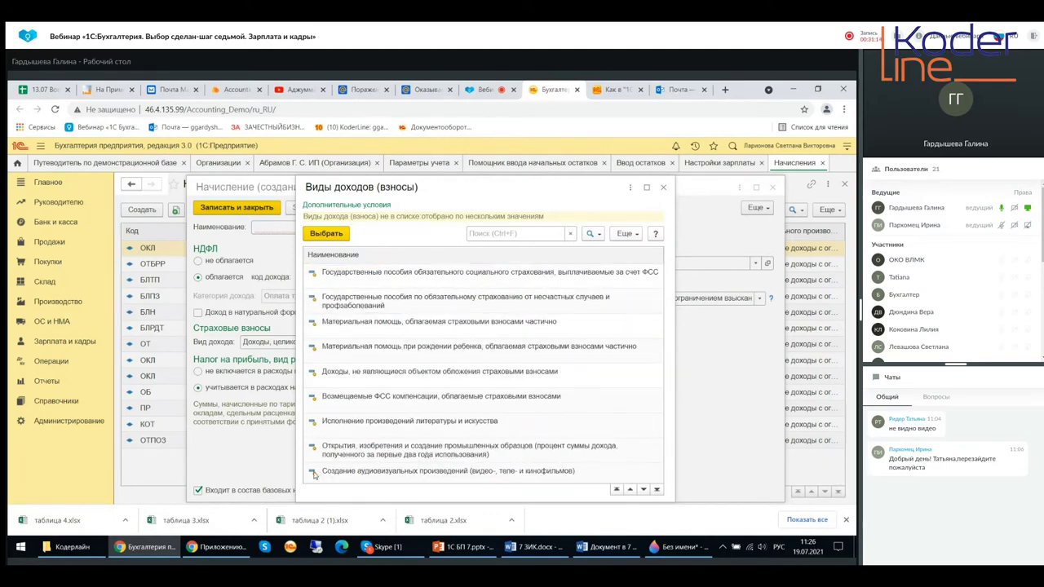
scroll(351, 403, "down", 6)
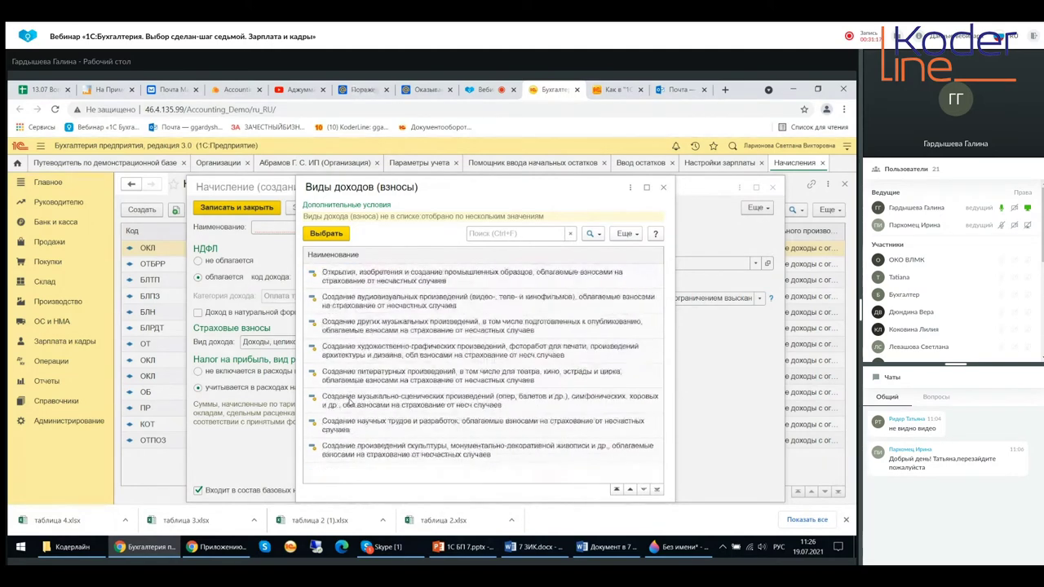
left_click(663, 186)
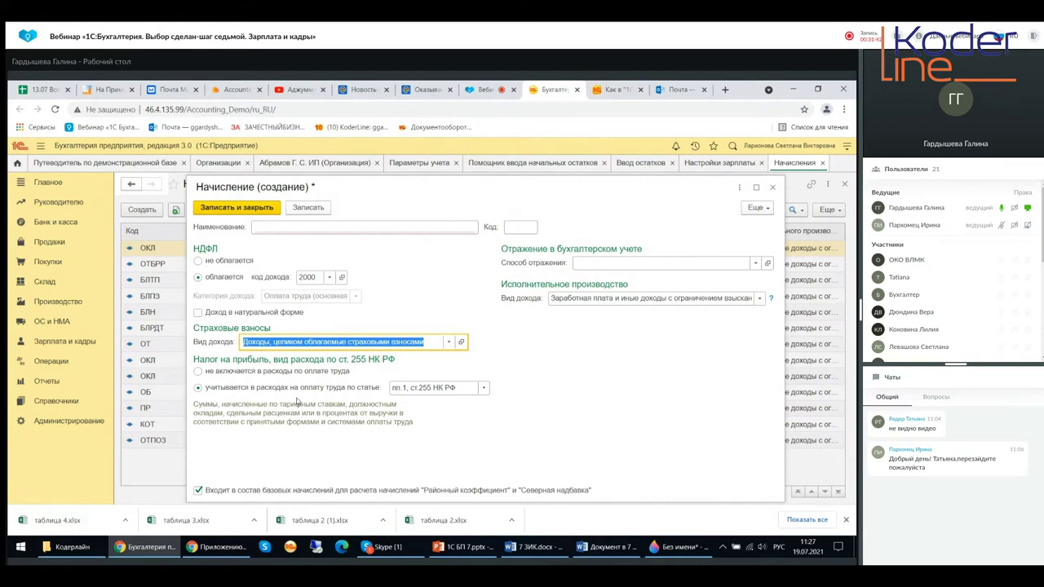
- Examine the ст.255 НК РФ expense items and the available Способы учета зарплаты without changing the new accrual
left_click(484, 389)
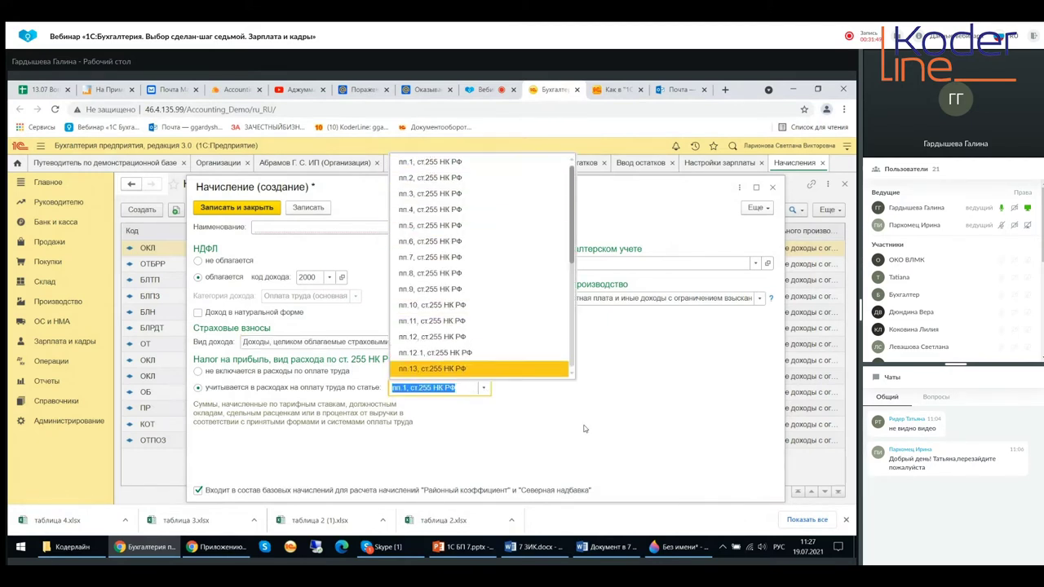
left_click(404, 382)
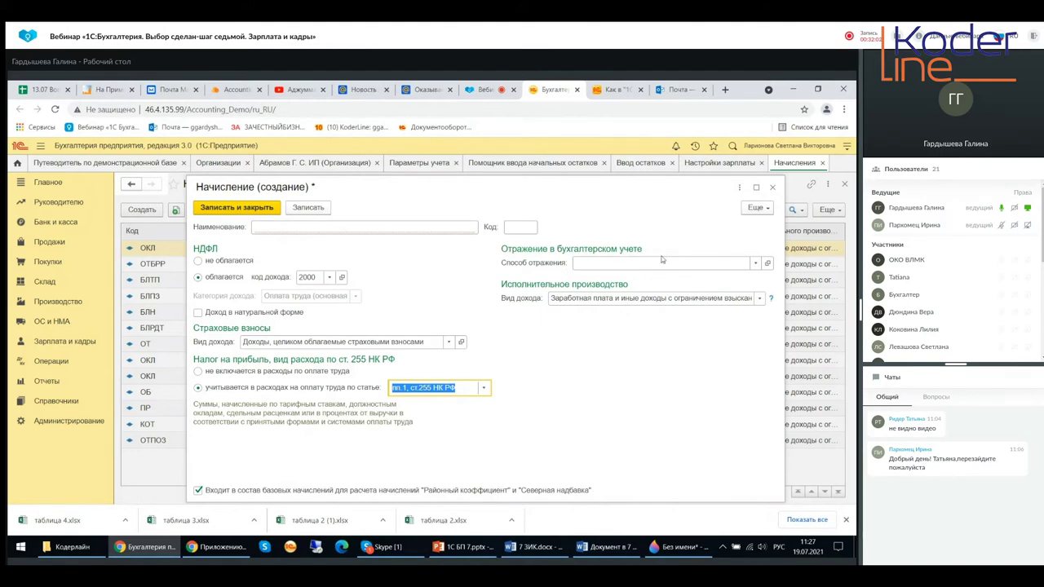
left_click(756, 264)
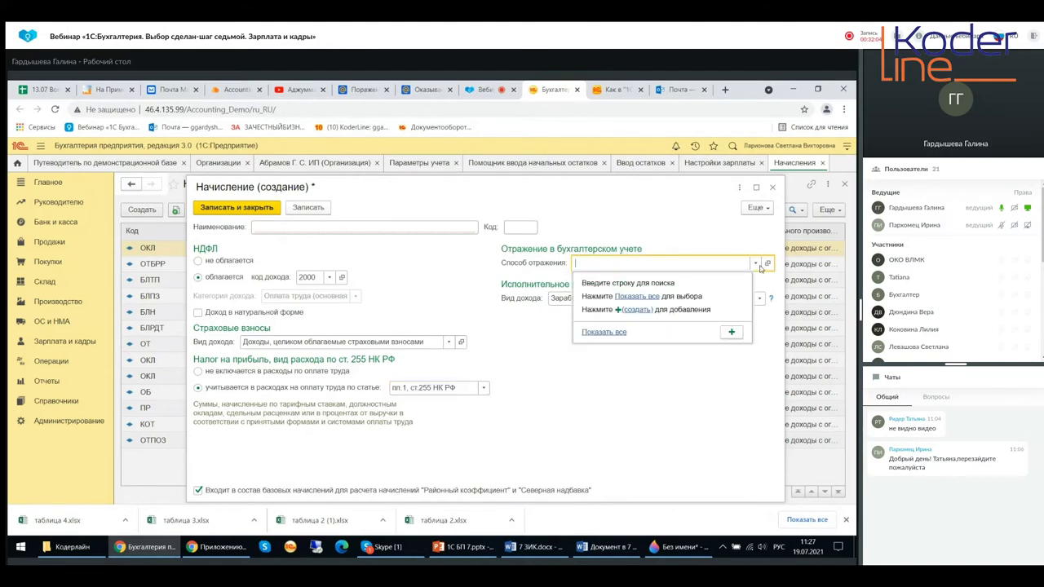
left_click(648, 297)
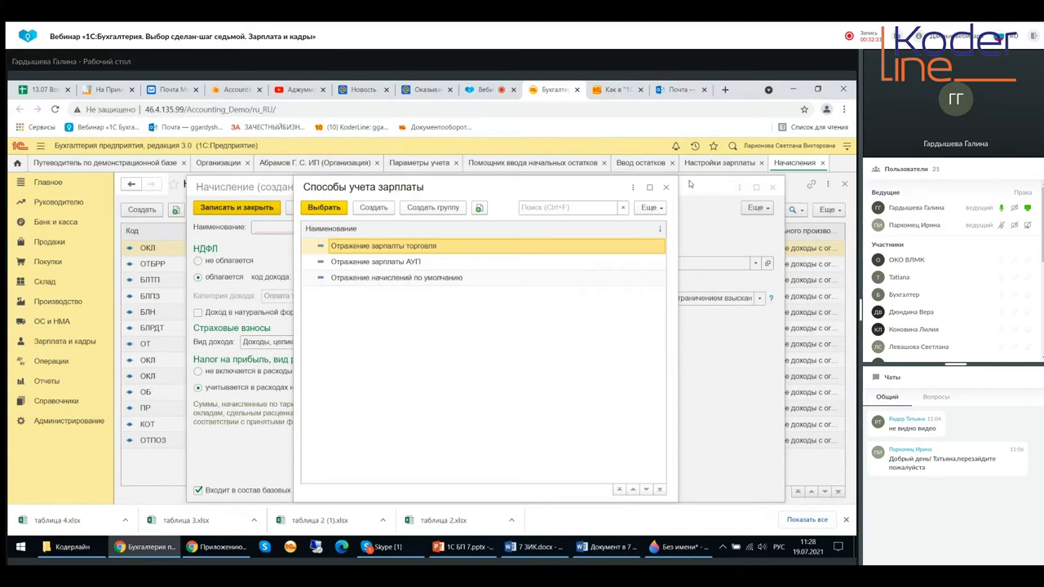
left_click(666, 190)
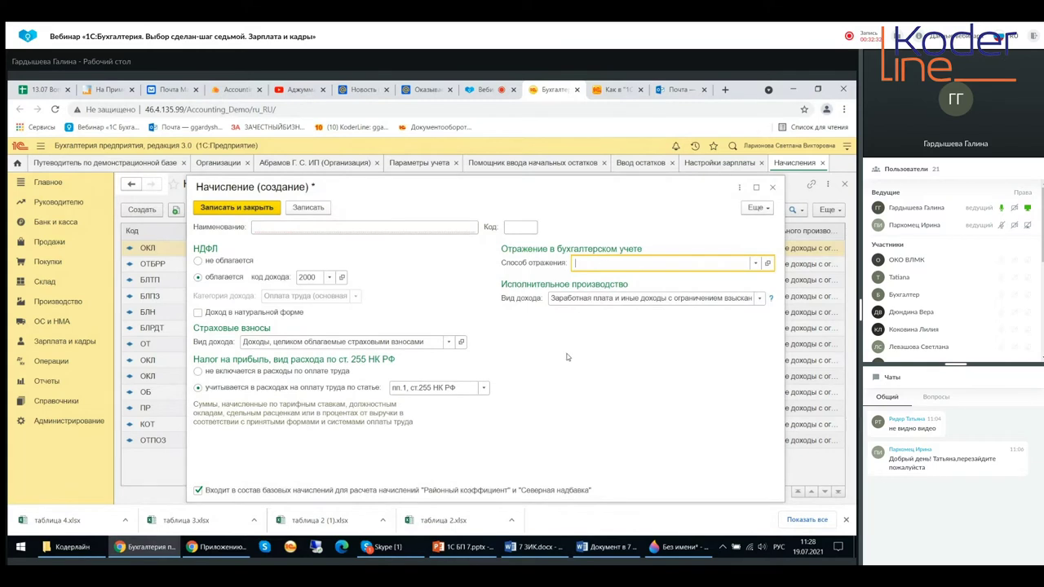
- View the Исполнительное производство income types and postpone the Интернет-поддержка login request
left_click(760, 300)
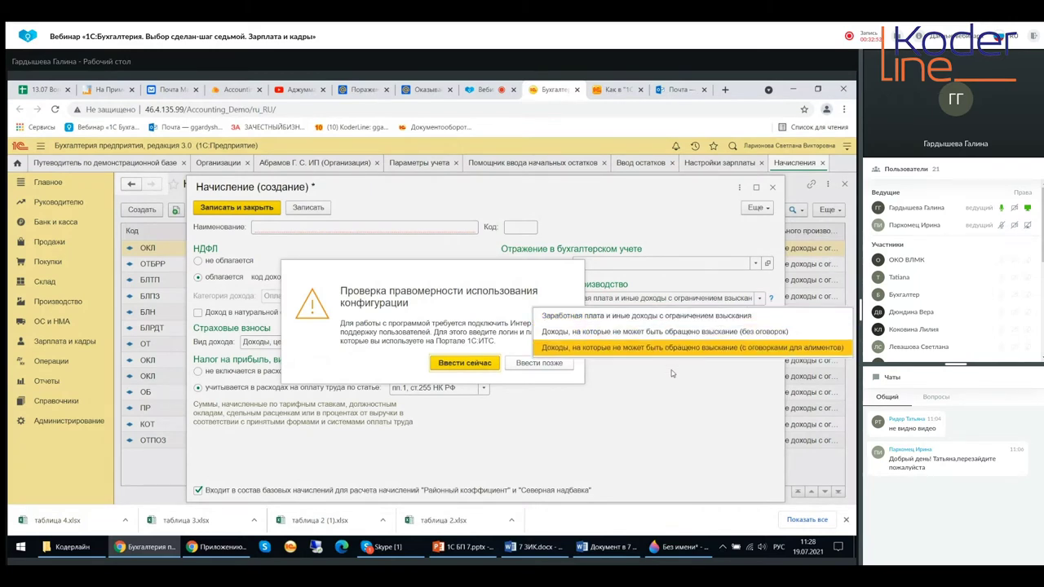
key("Escape")
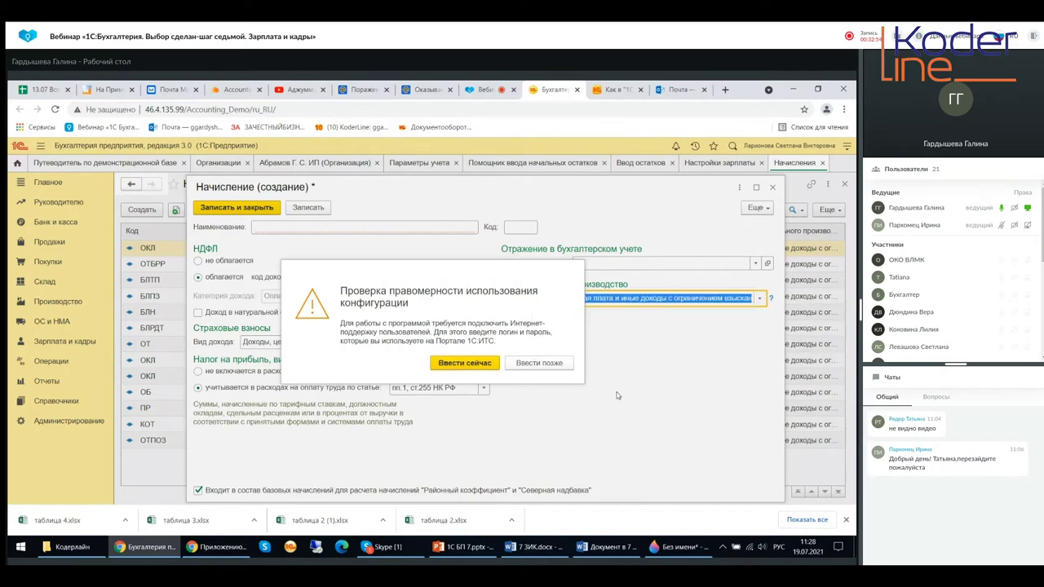
left_click(540, 364)
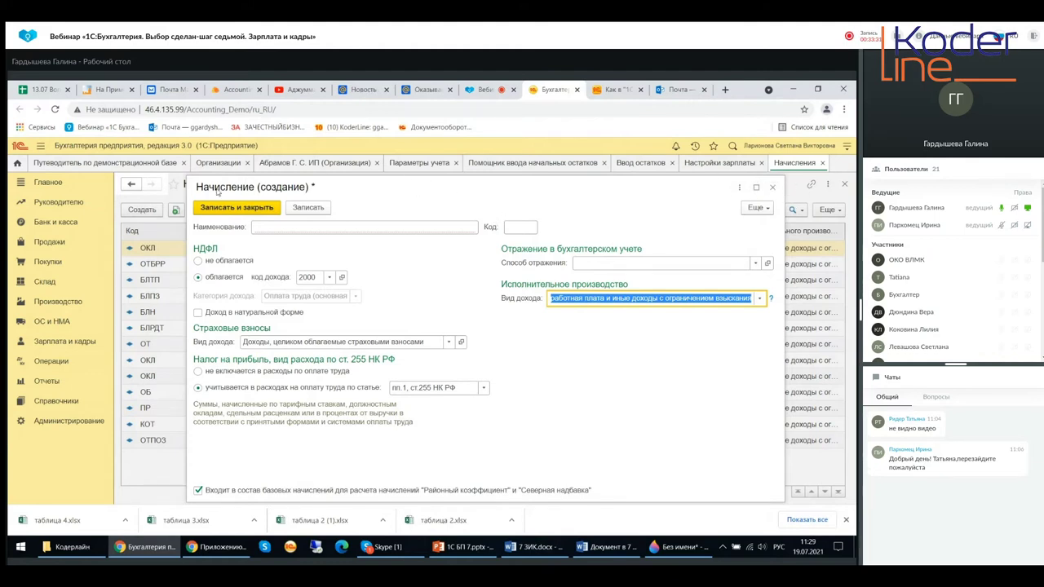
- Discard the new accrual without saving and close the Начисления list
left_click(772, 187)
left_click(454, 335)
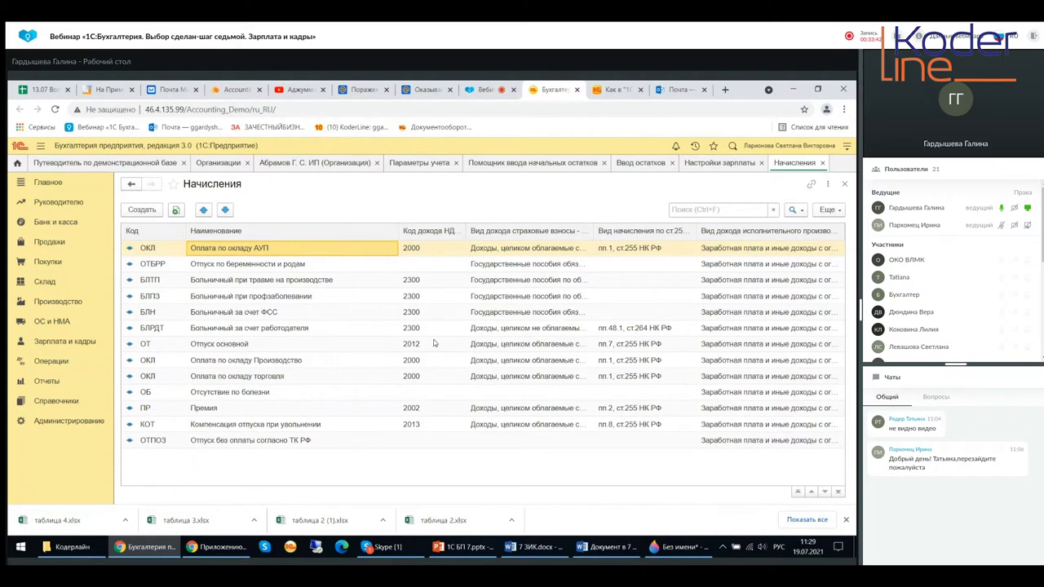
left_click(847, 185)
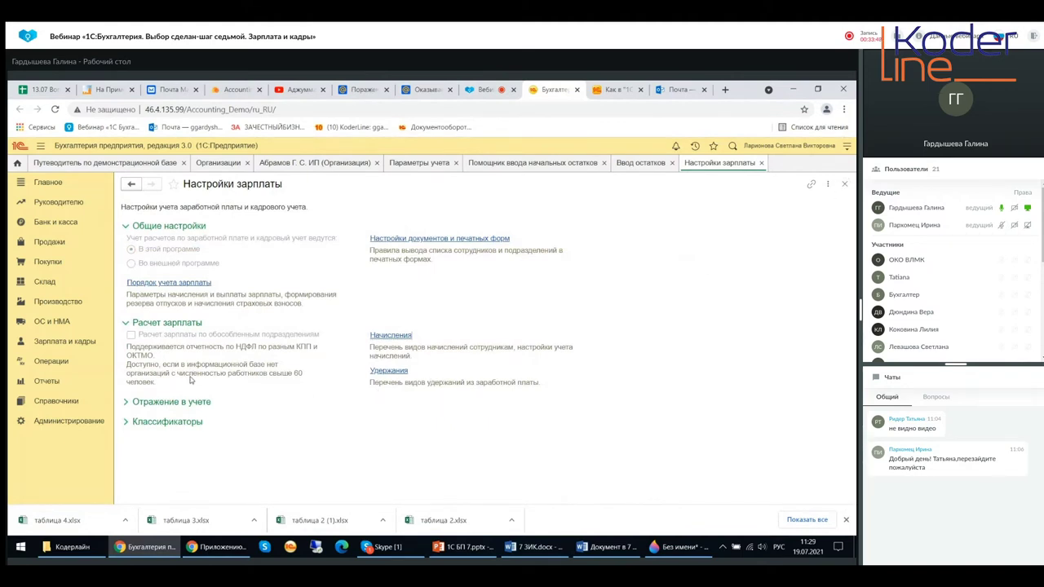
- Open the Удержания list, examine the Категория удержания options in a new deduction, and close both without saving
left_click(390, 371)
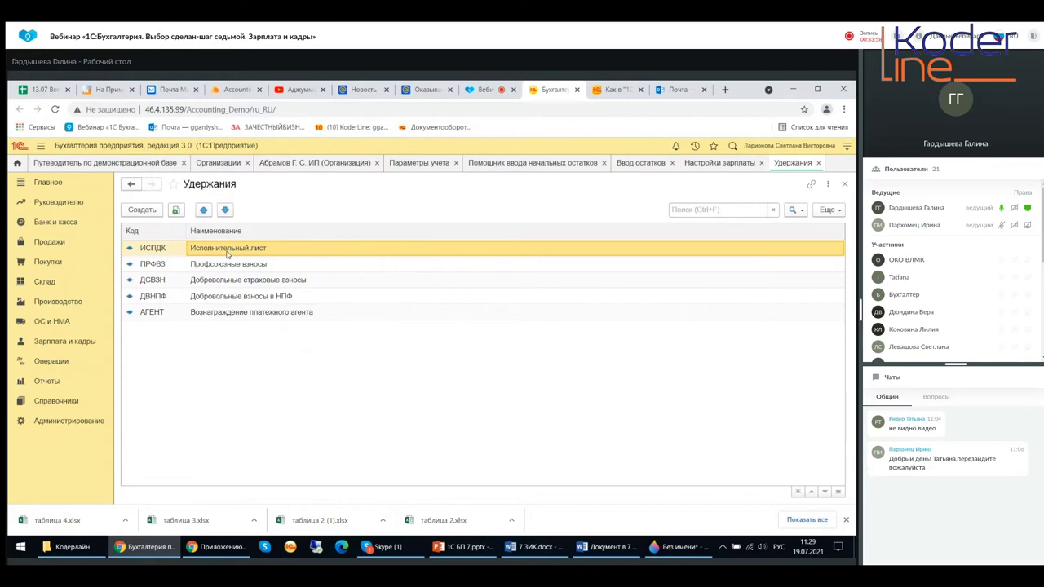
left_click(230, 265)
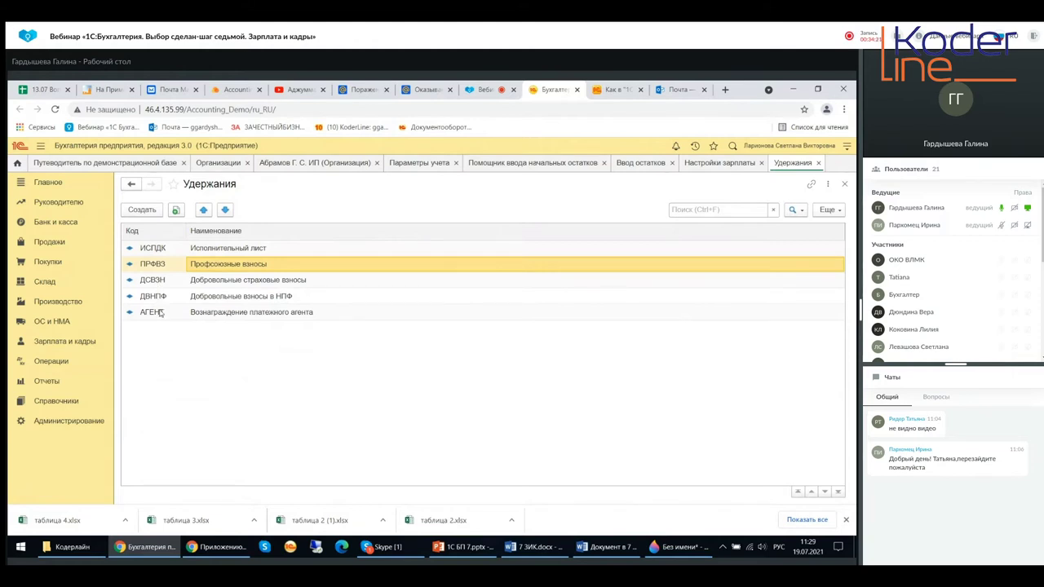
left_click(141, 209)
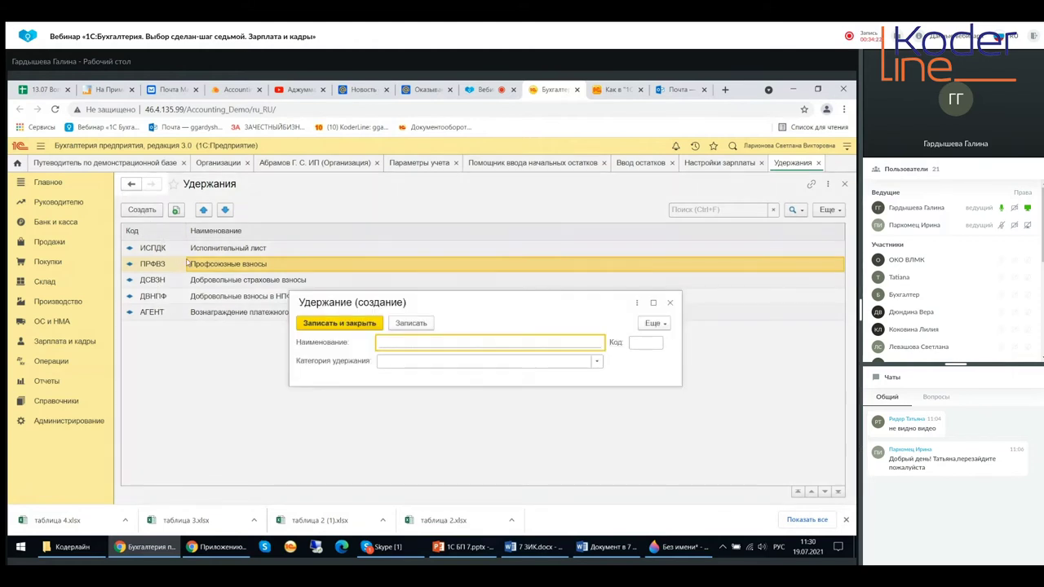
left_click(597, 361)
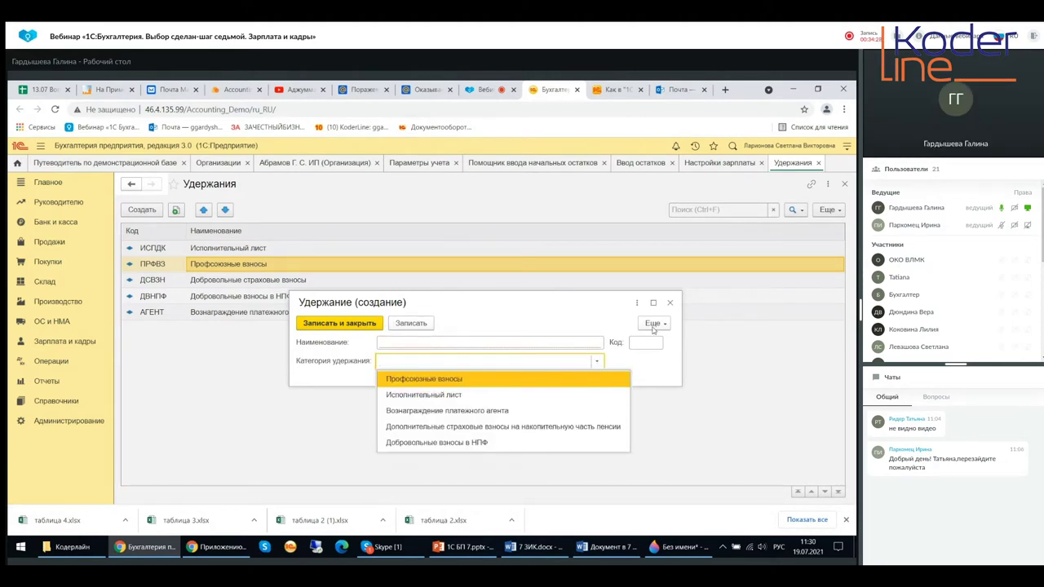
left_click(669, 304)
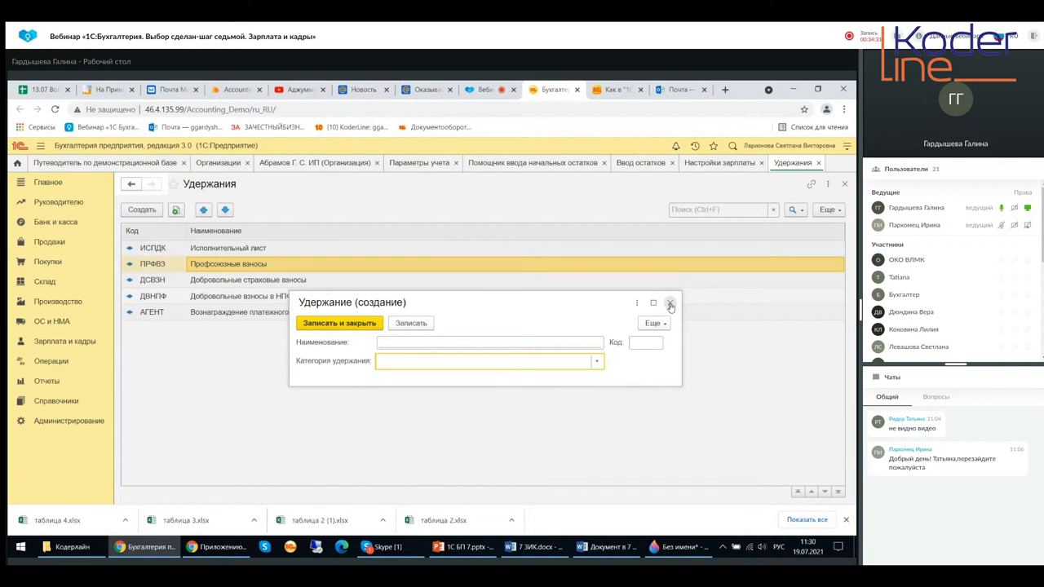
left_click(669, 304)
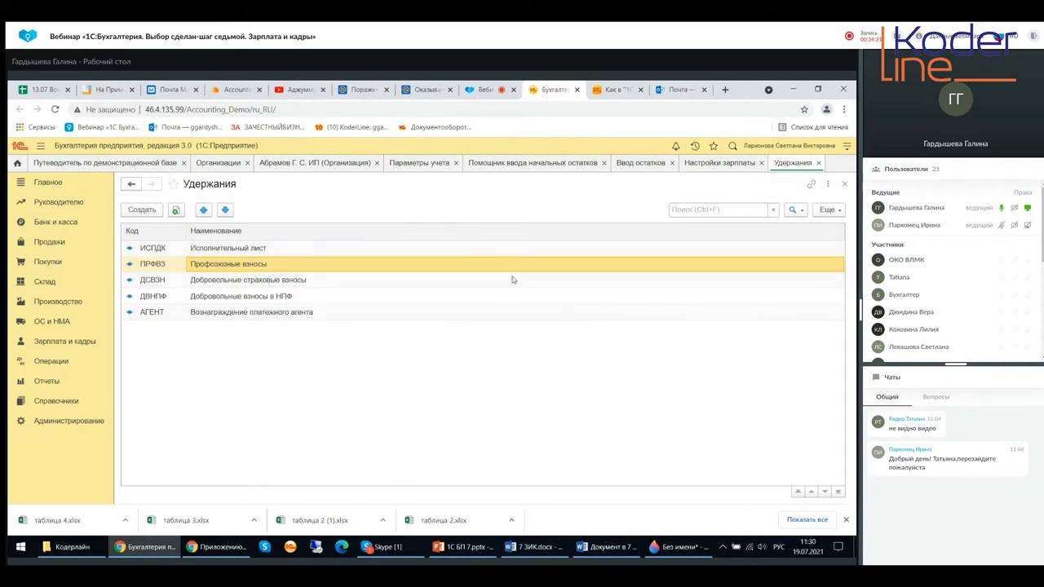
left_click(844, 186)
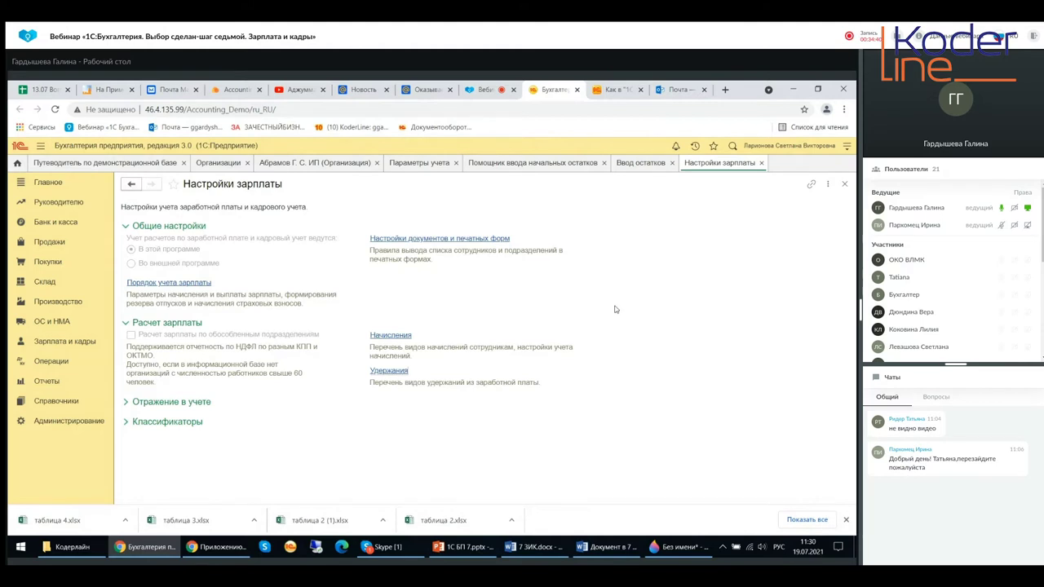
- Expand the Отражение в учете settings, view the Способы учета зарплаты list and close it
left_click(143, 404)
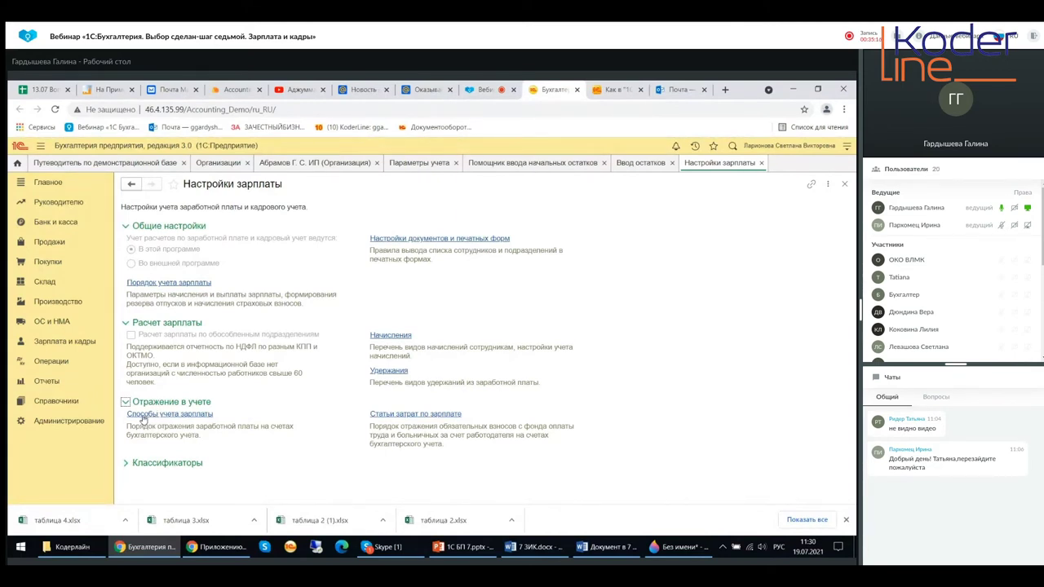
left_click(143, 416)
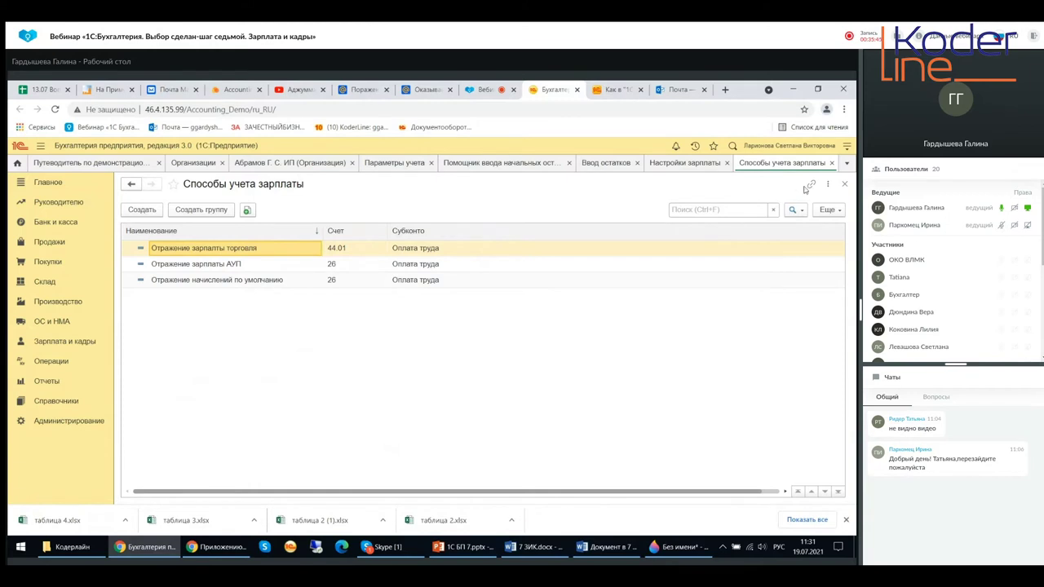
left_click(845, 185)
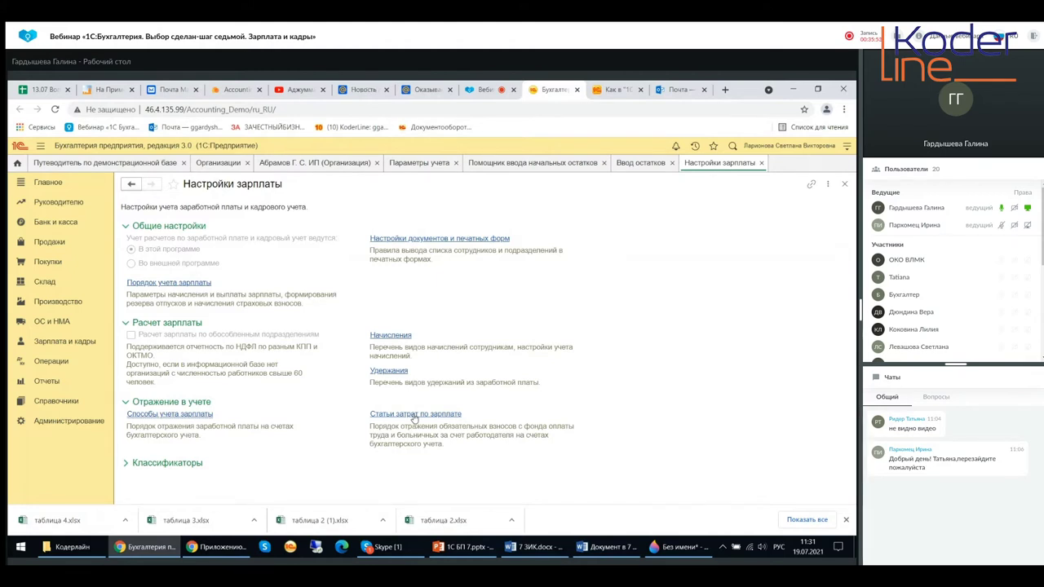
- Open the Статьи затрат по зарплате list and examine the Вид статьи затрат options in a new entry
left_click(414, 415)
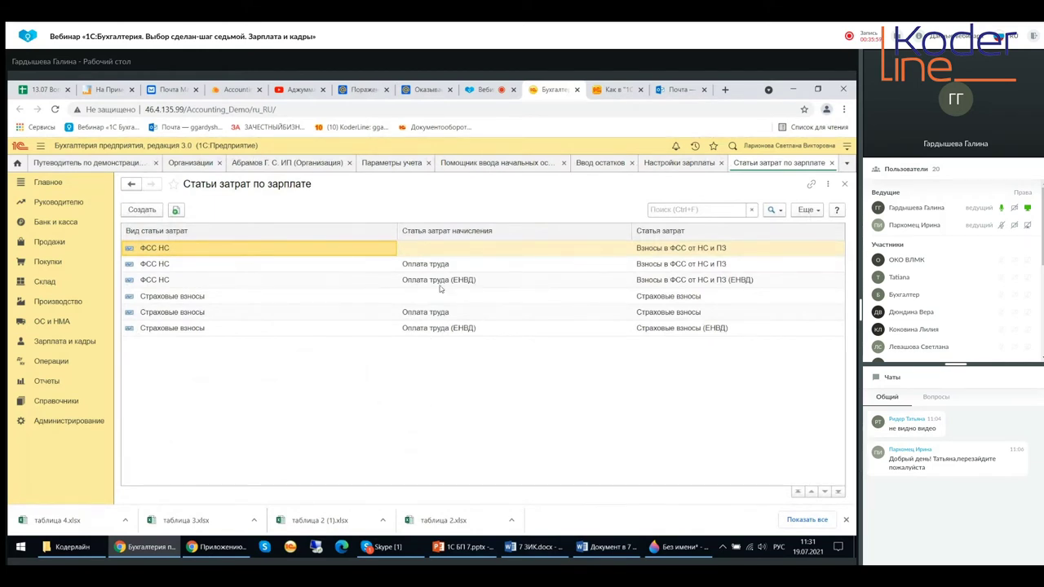
left_click(143, 211)
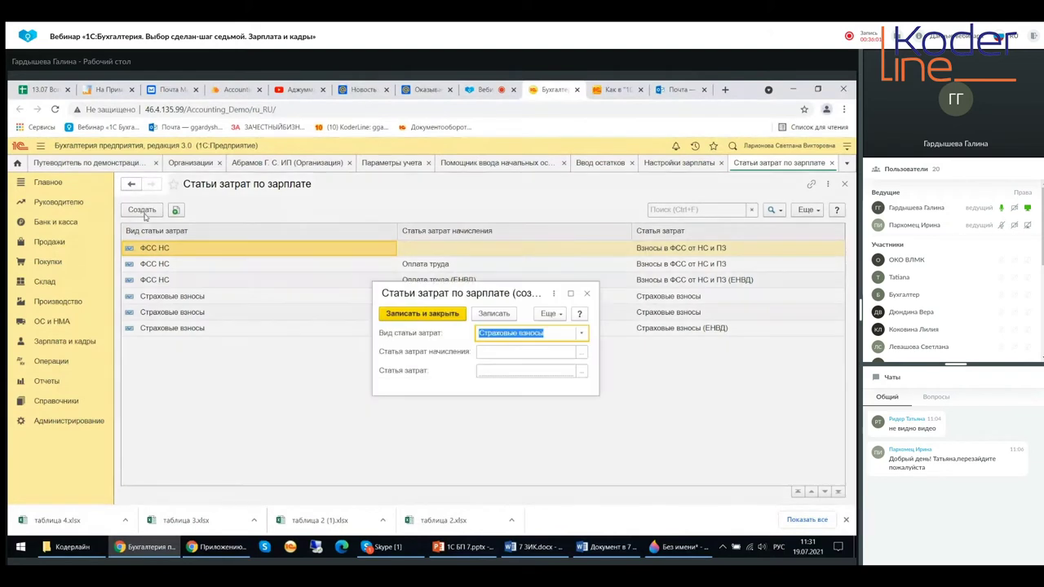
left_click(581, 333)
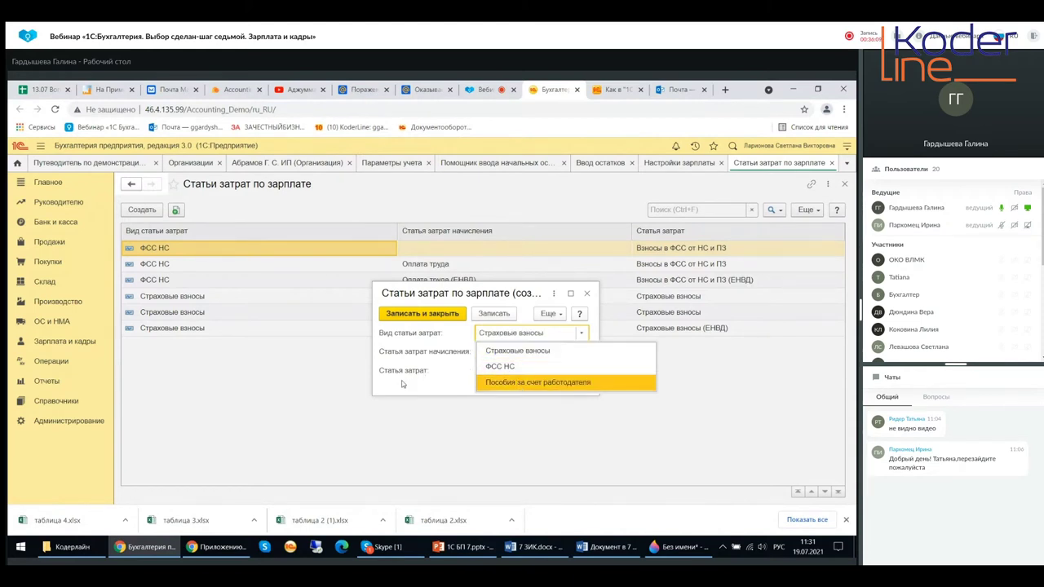
left_click(581, 333)
left_click(582, 333)
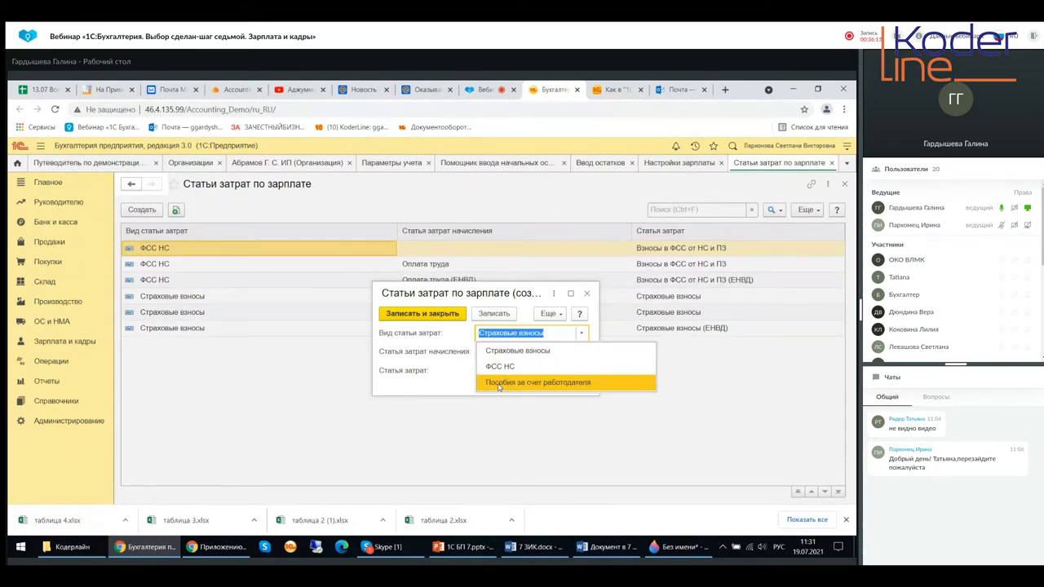
left_click(439, 385)
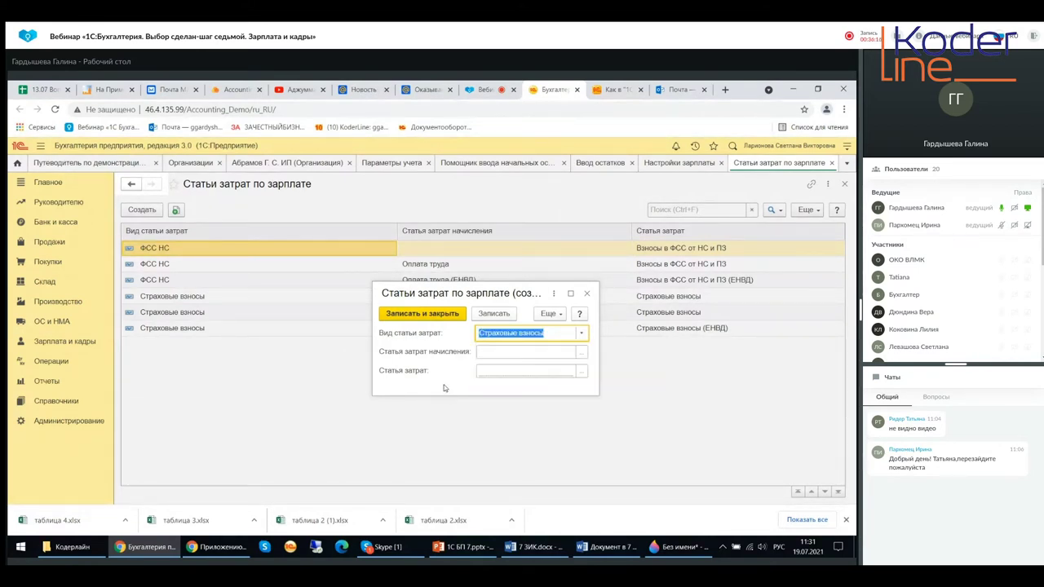
- View the data types offered for Статья затрат начисления, and close the new entry and the list without saving
left_click(580, 351)
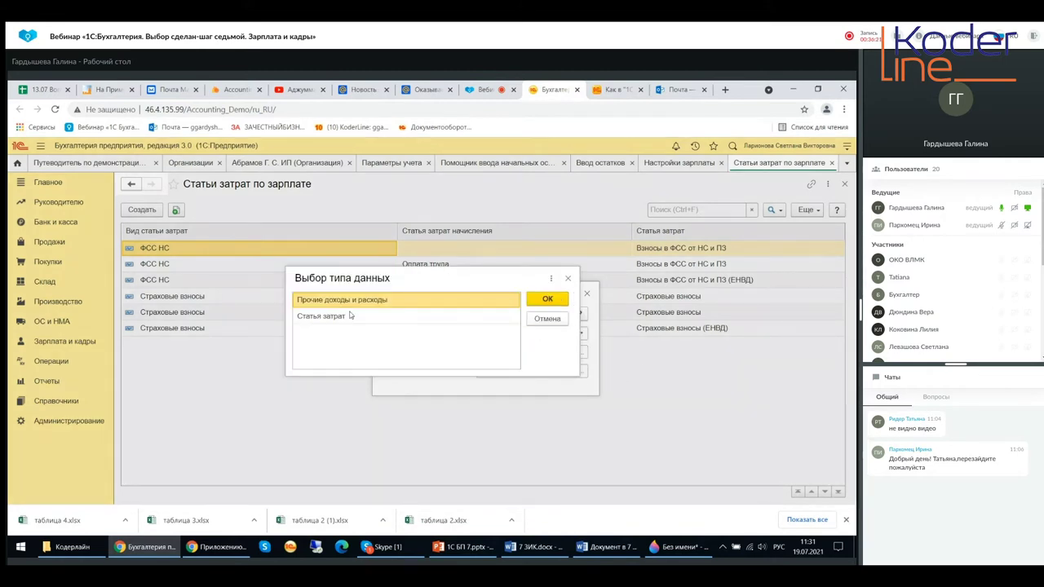
left_click(568, 279)
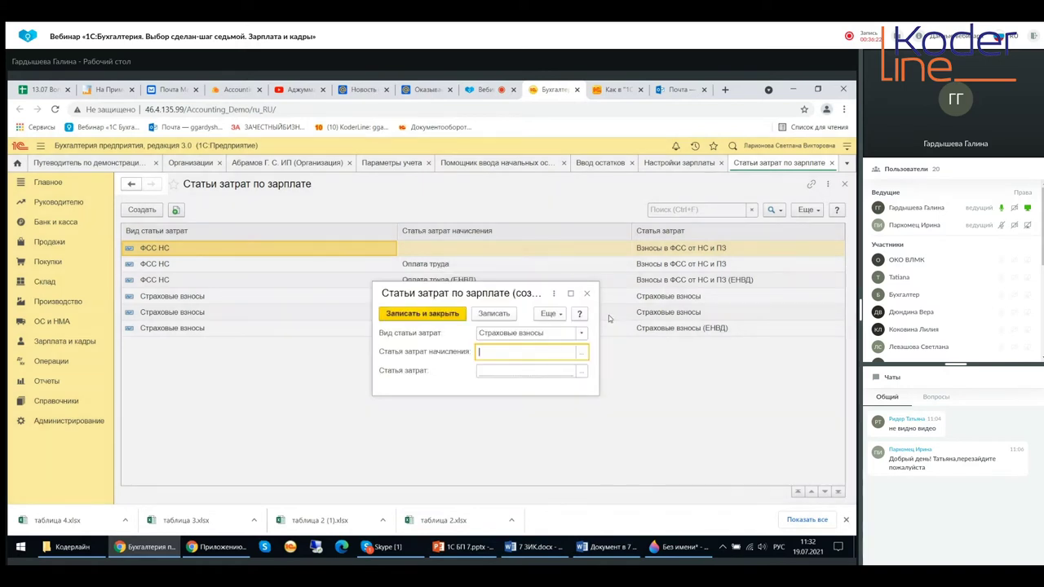
left_click(586, 293)
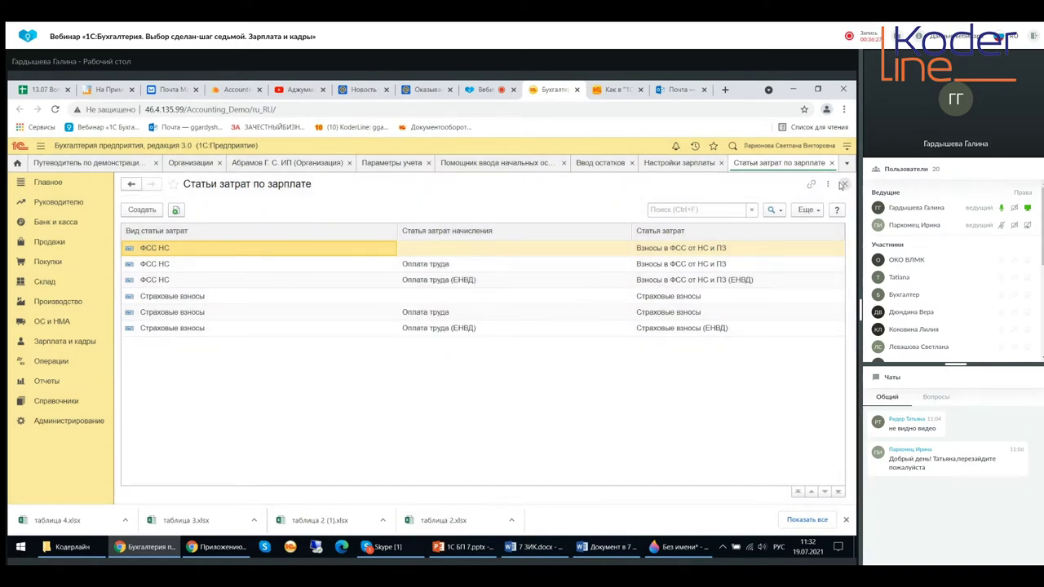
left_click(844, 184)
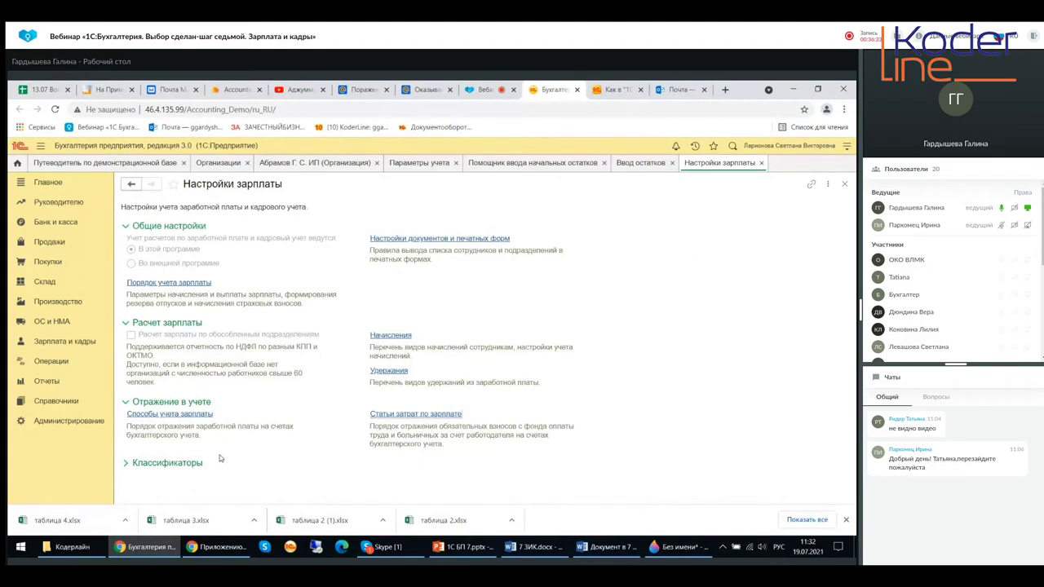
- Open the Страховые взносы classifier, examine the contribution discounts and Виды доходов по страховым взносам, and close it
left_click(179, 467)
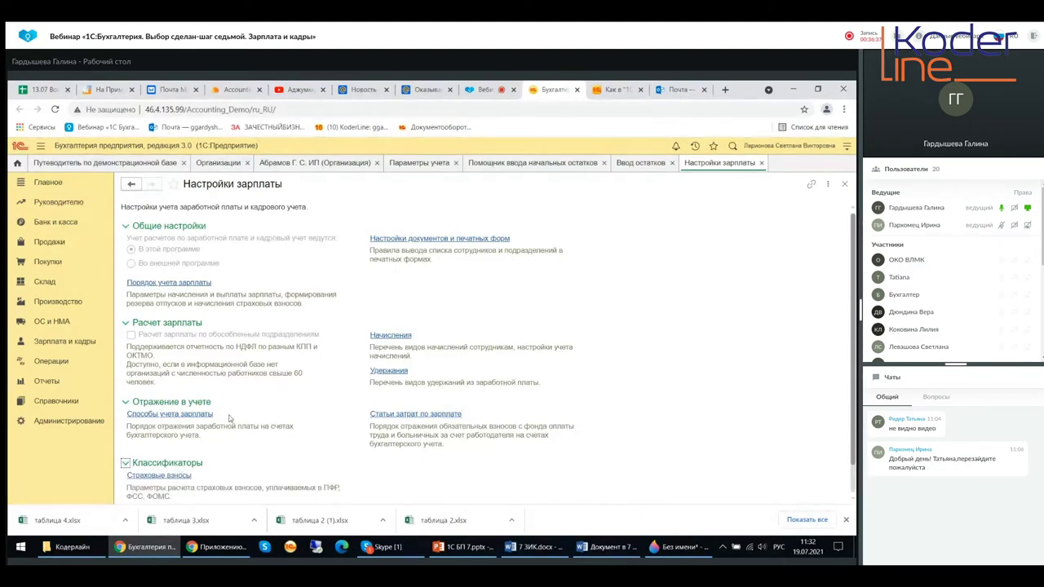
scroll(194, 446, "down", 1)
left_click(175, 444)
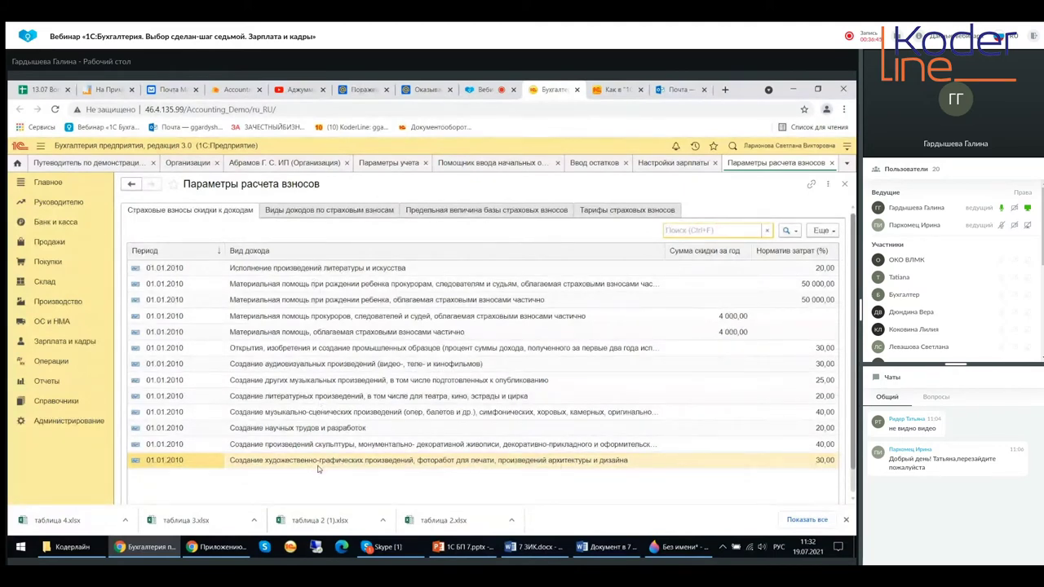
left_click(303, 211)
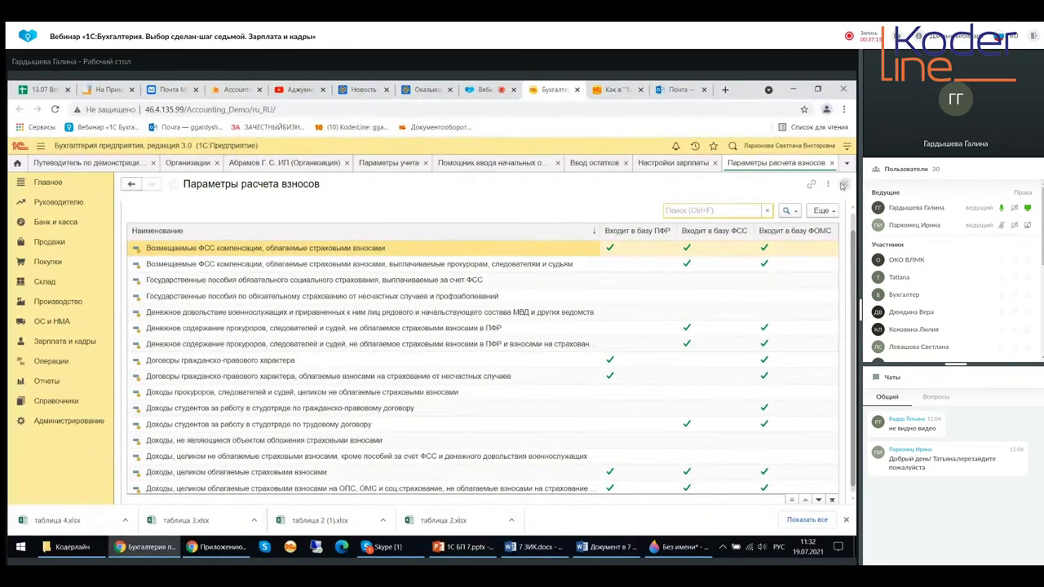
left_click(844, 186)
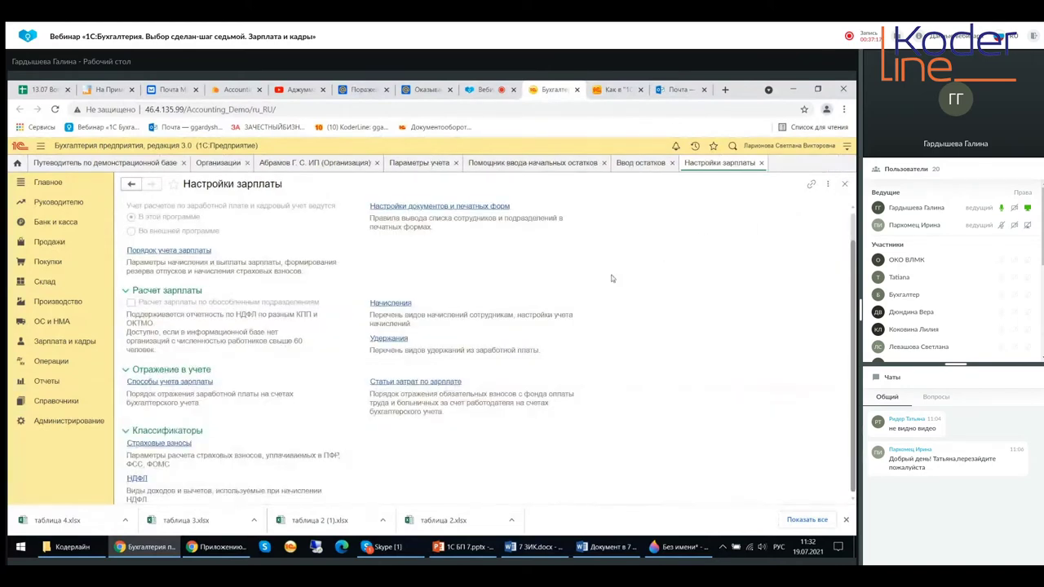
- Open the НДФЛ classifier, examine the deduction codes, amounts and income limits for 2012 and 2016, and close it
left_click(146, 483)
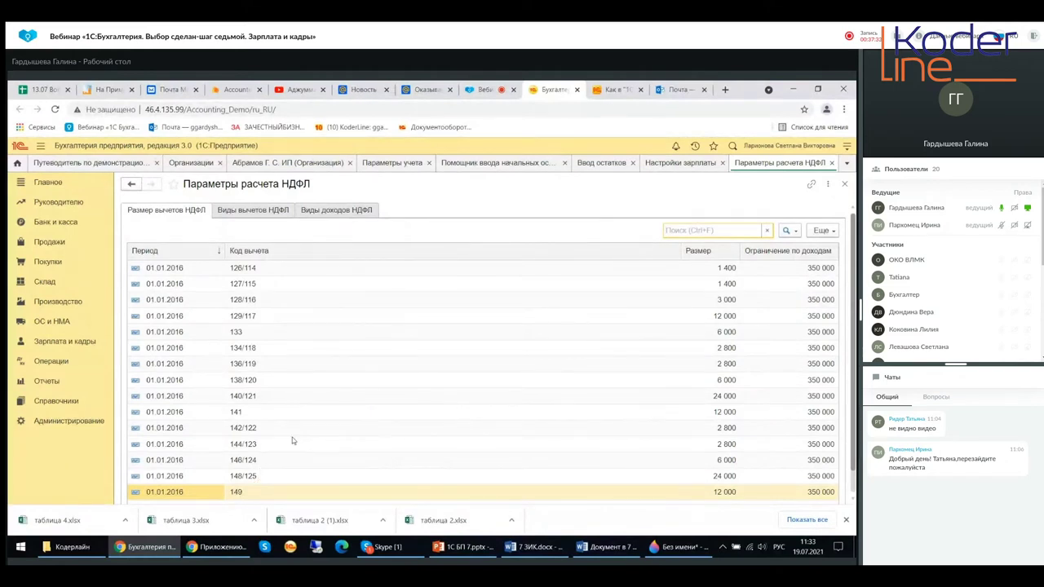
left_click(350, 343)
right_click(350, 343)
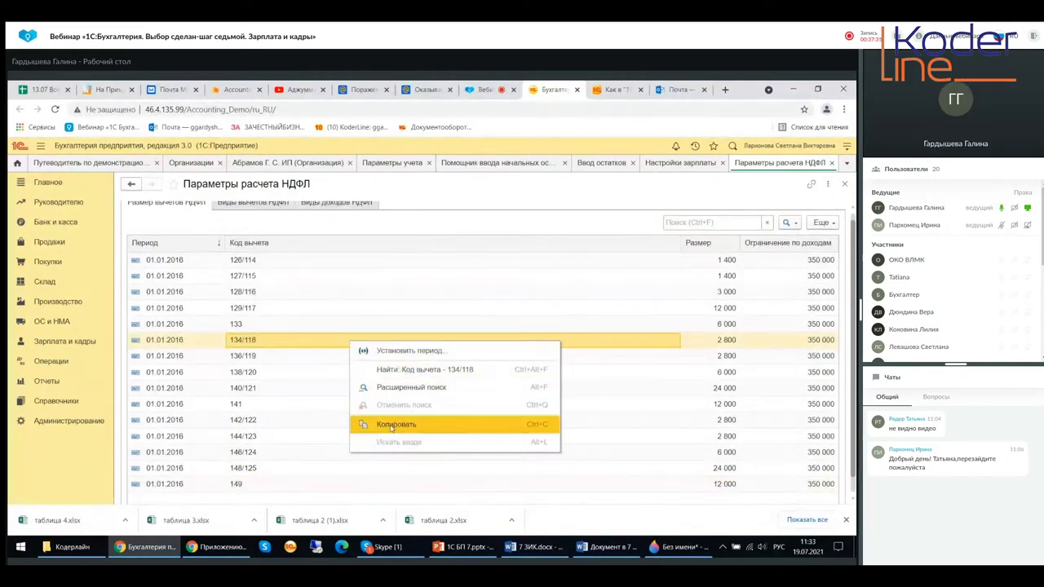
left_click(157, 229)
scroll(332, 343, "up", 2)
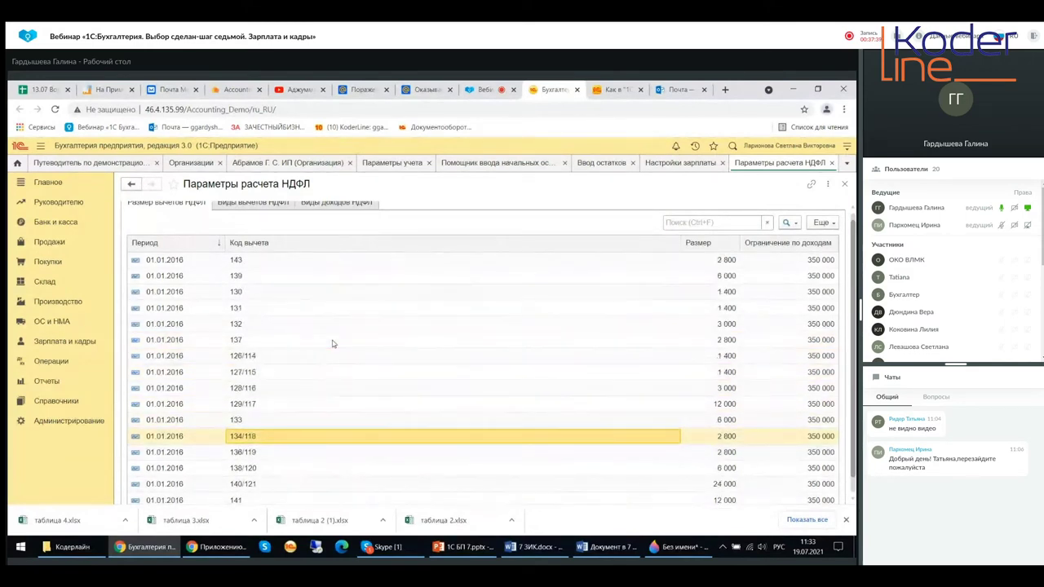
scroll(332, 343, "up", 4)
right_click(332, 341)
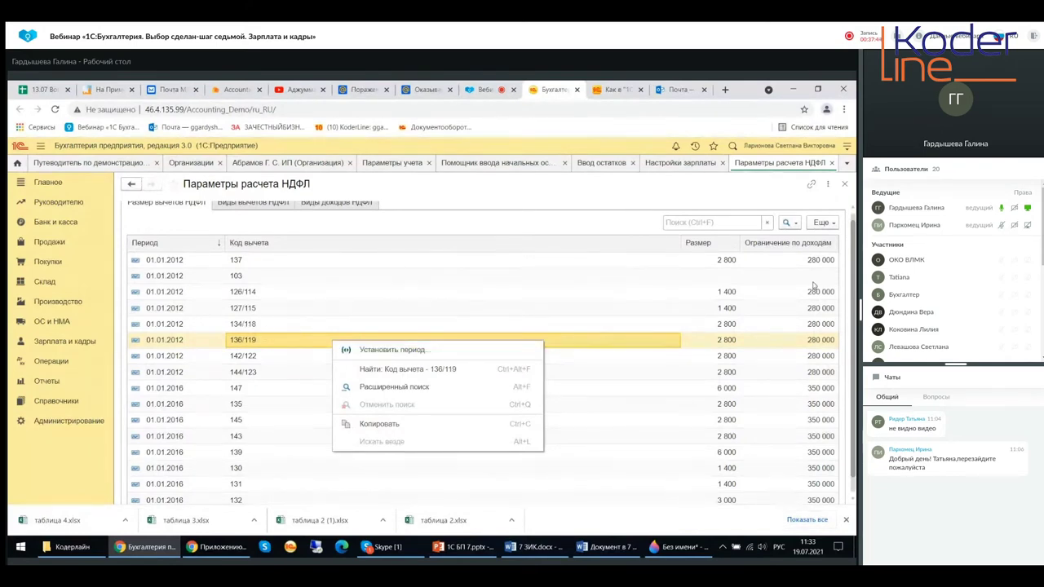
key("Escape")
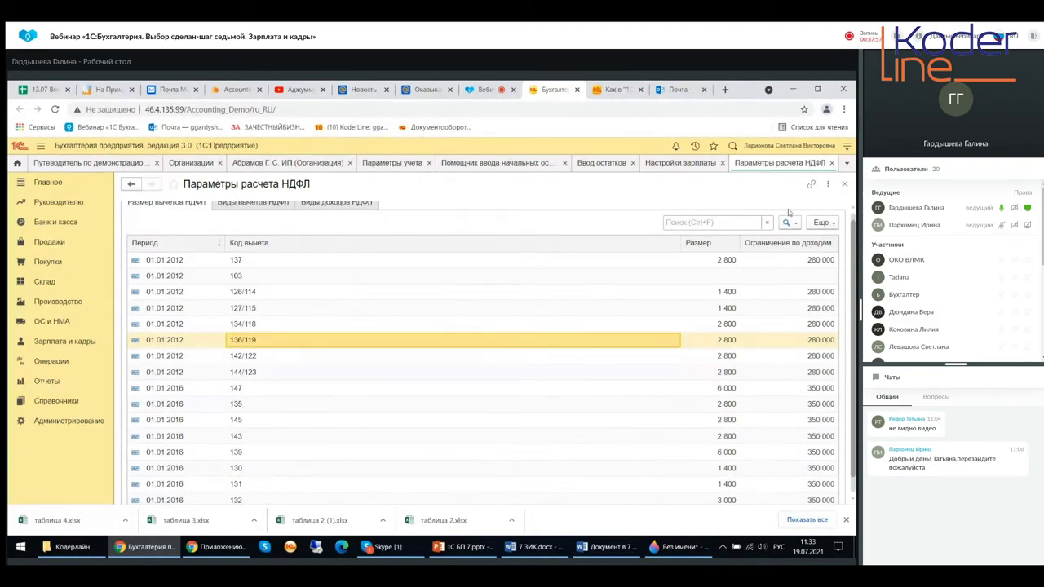
left_click(845, 184)
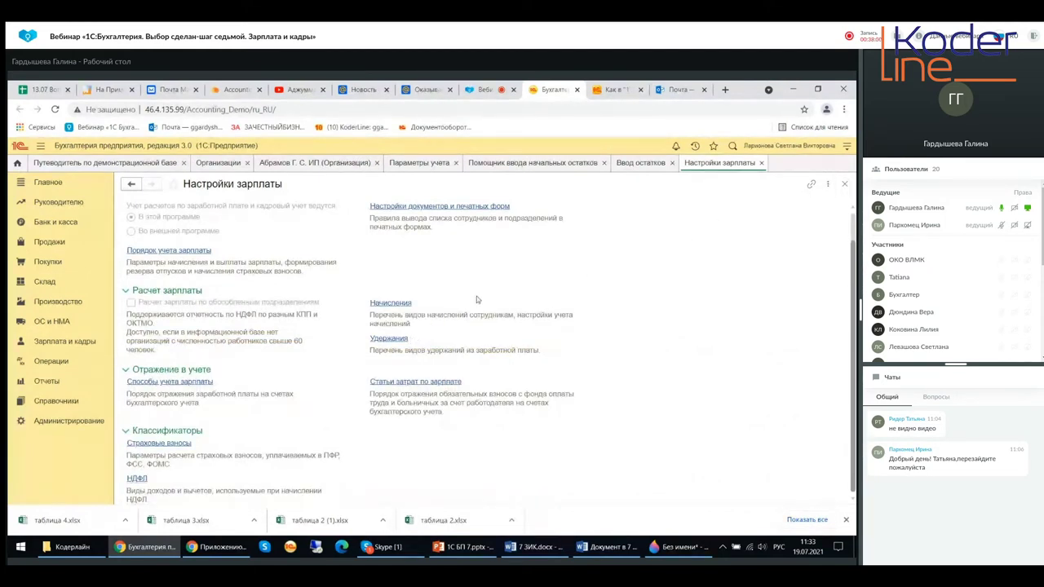
- Open the Кадровый учет settings from Зарплата и кадры, view the Сотрудники functionality options and close them
left_click(61, 343)
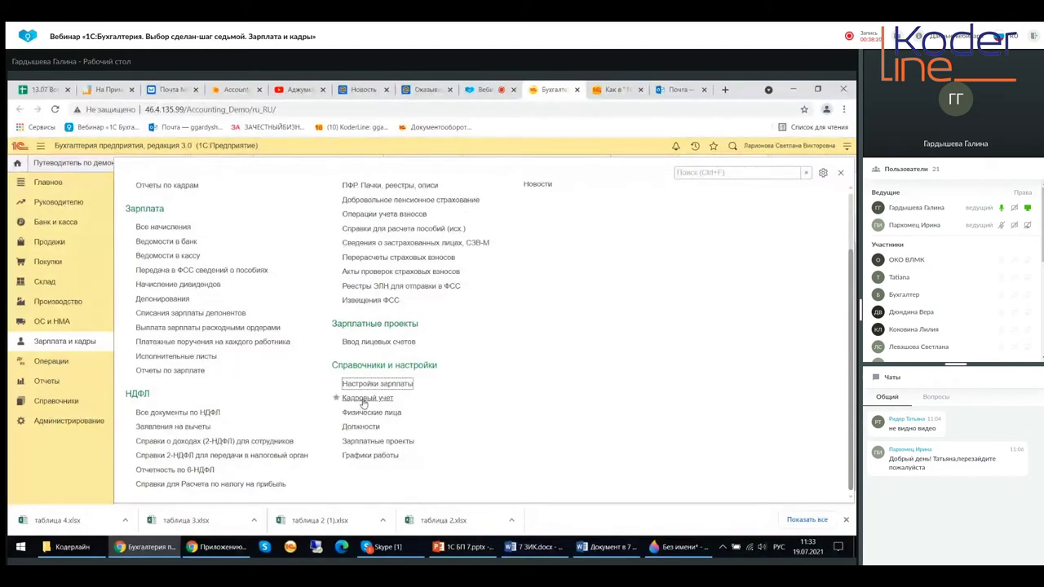
left_click(363, 401)
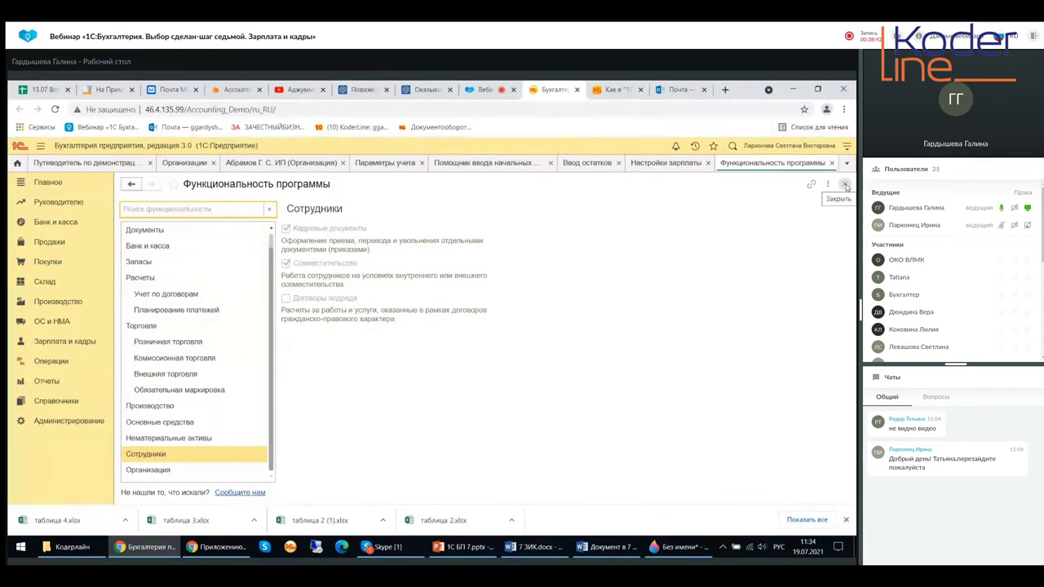
left_click(831, 163)
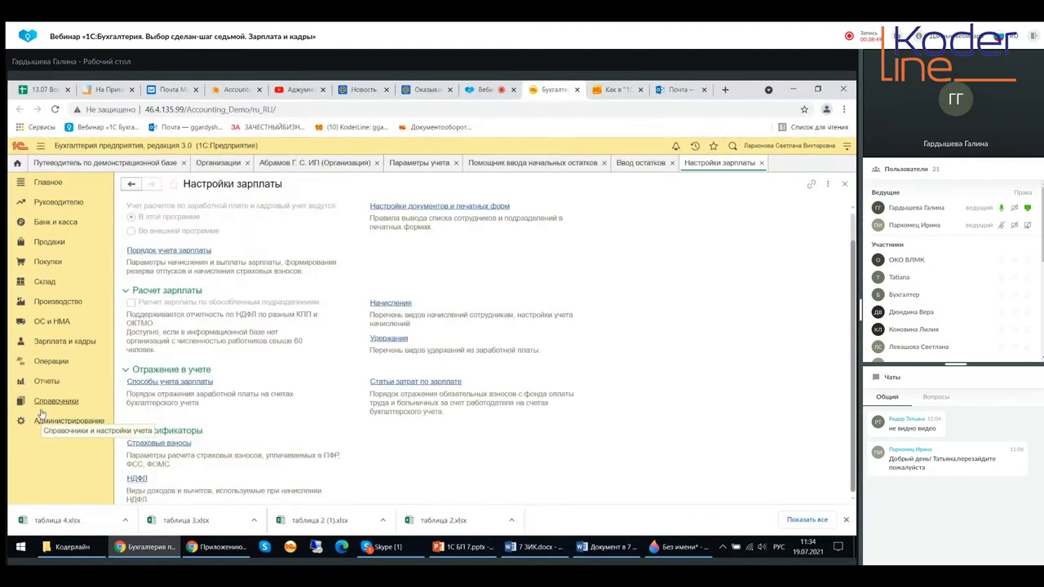
- Open the Должности list from Зарплата и кадры and open the Генеральный директор position card
left_click(49, 322)
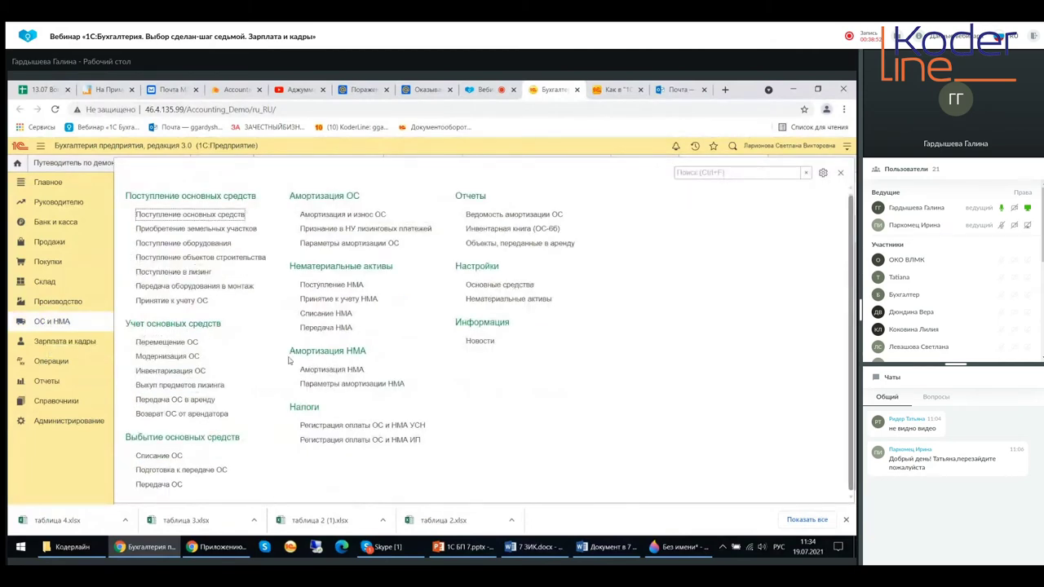
left_click(88, 341)
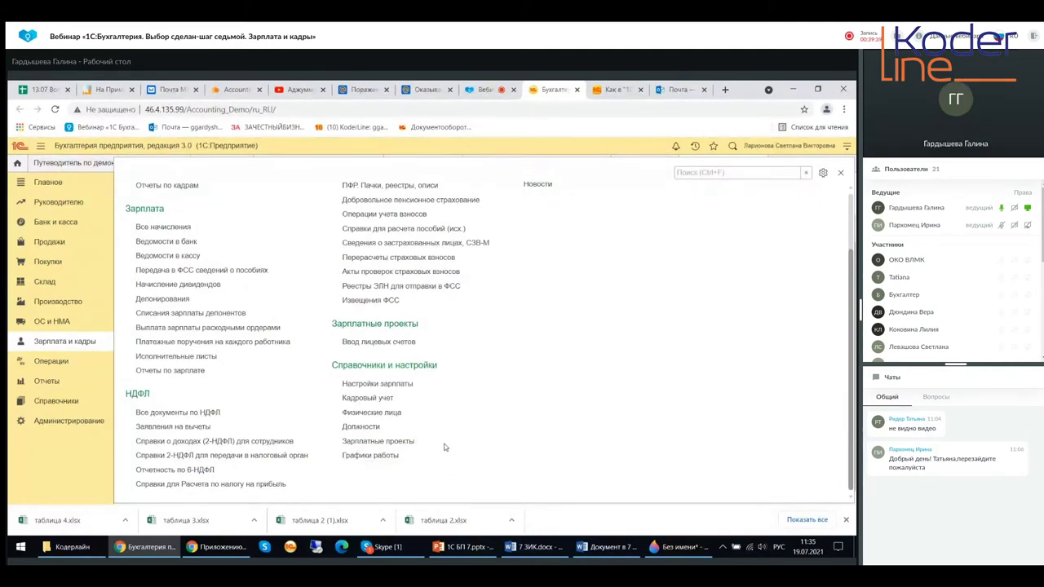
left_click(363, 427)
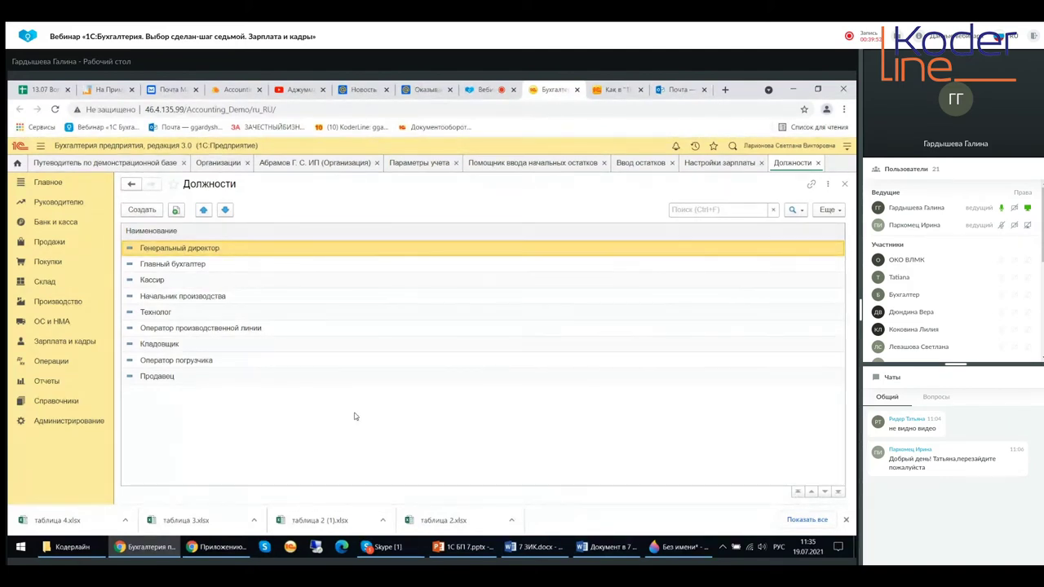
double_click(179, 249)
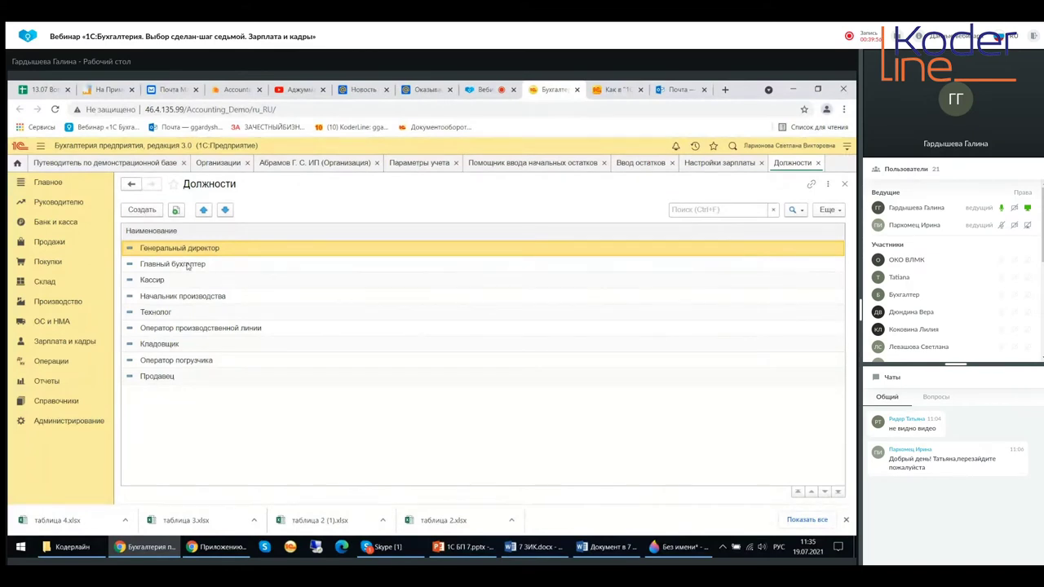
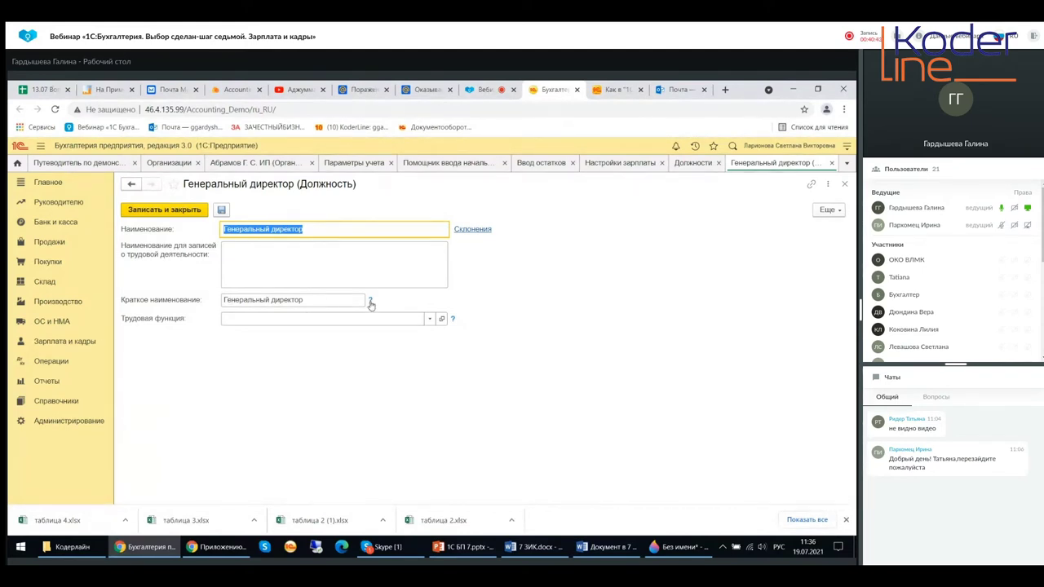
- Read the help notes for Краткое наименование and Трудовая функция, and close the position card without changes
left_click(302, 300)
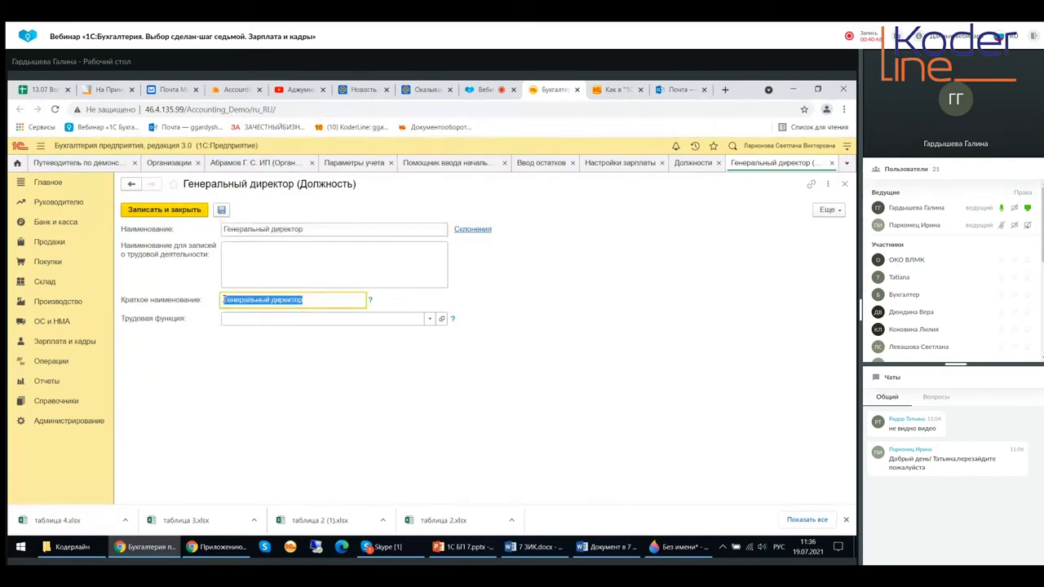
left_click(371, 301)
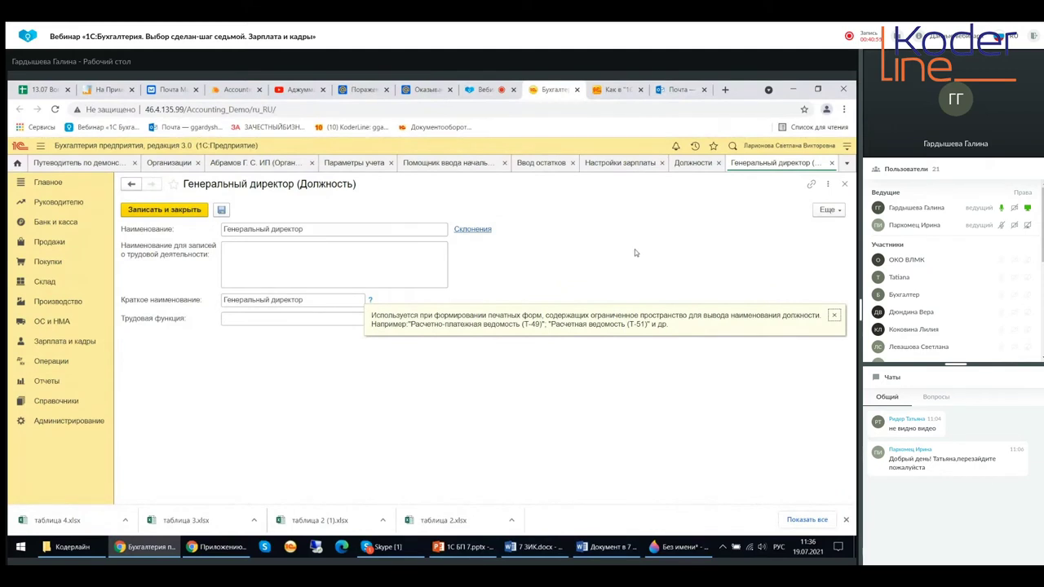
left_click(833, 315)
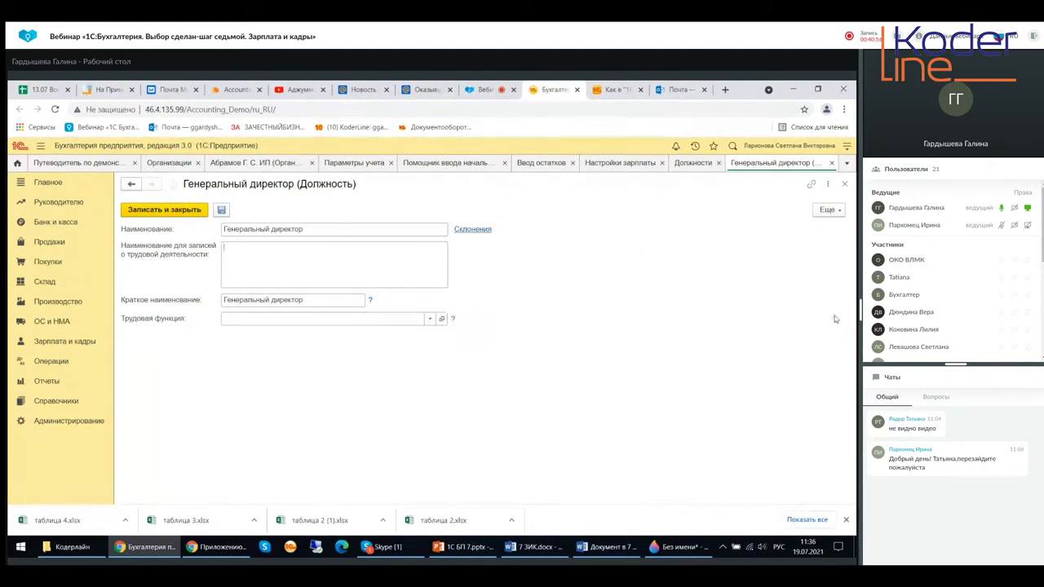
left_click(451, 318)
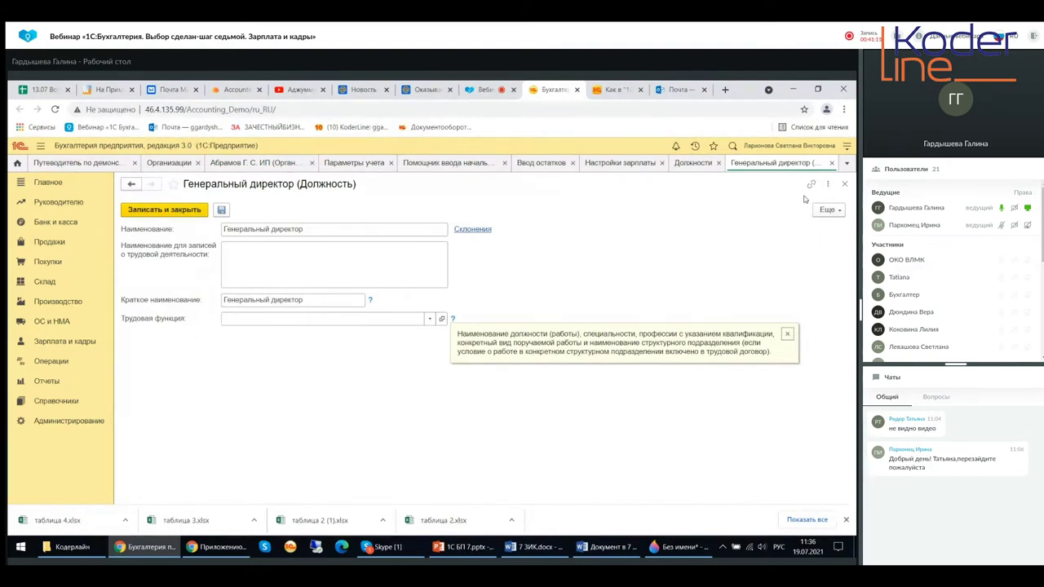
left_click(846, 186)
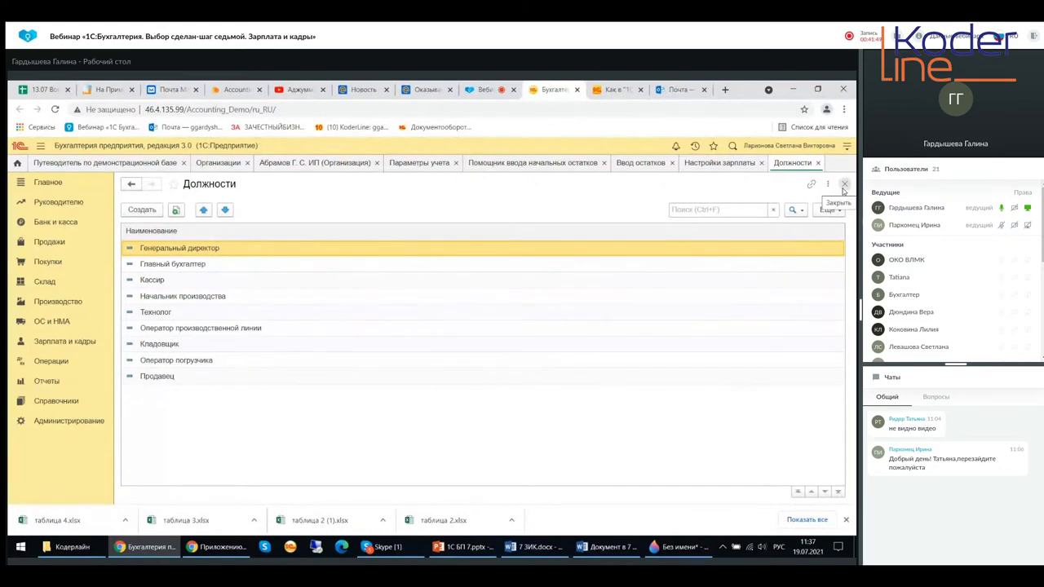
- Close the Должности list, Настройки зарплаты, Ввод остатков and Помощник ввода начальных остатков
left_click(845, 184)
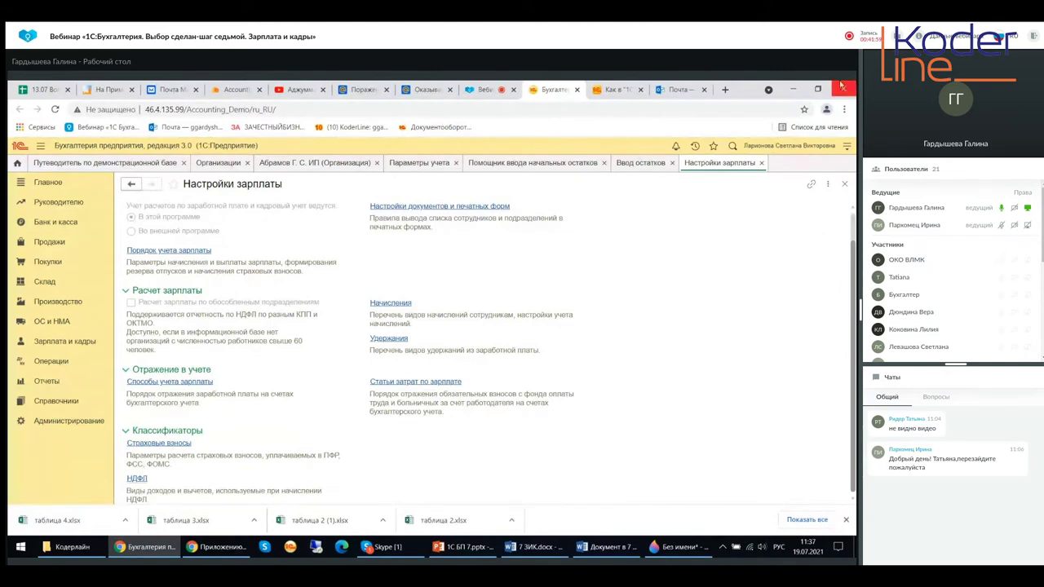
left_click(759, 164)
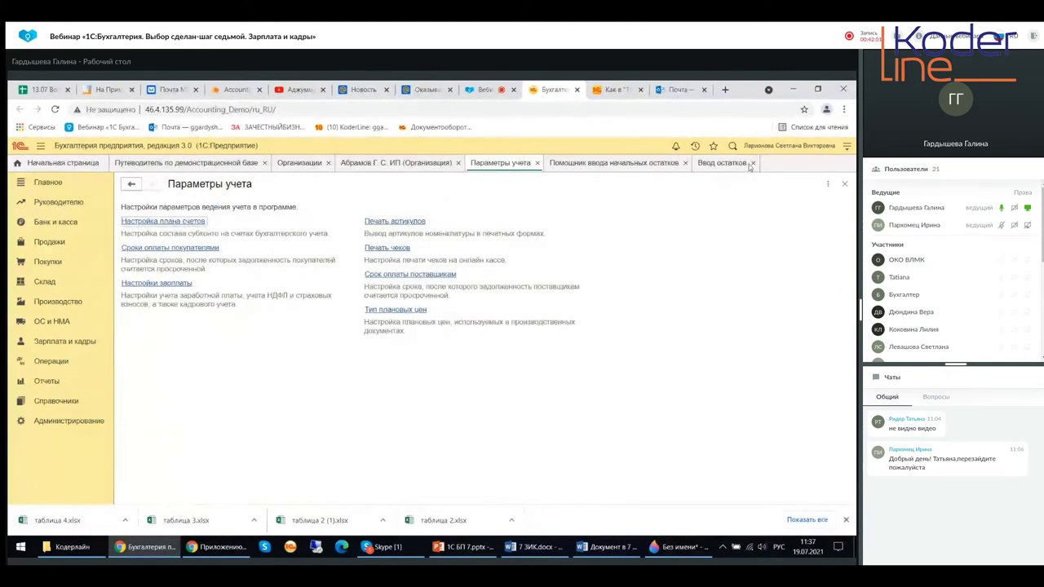
left_click(754, 164)
left_click(684, 164)
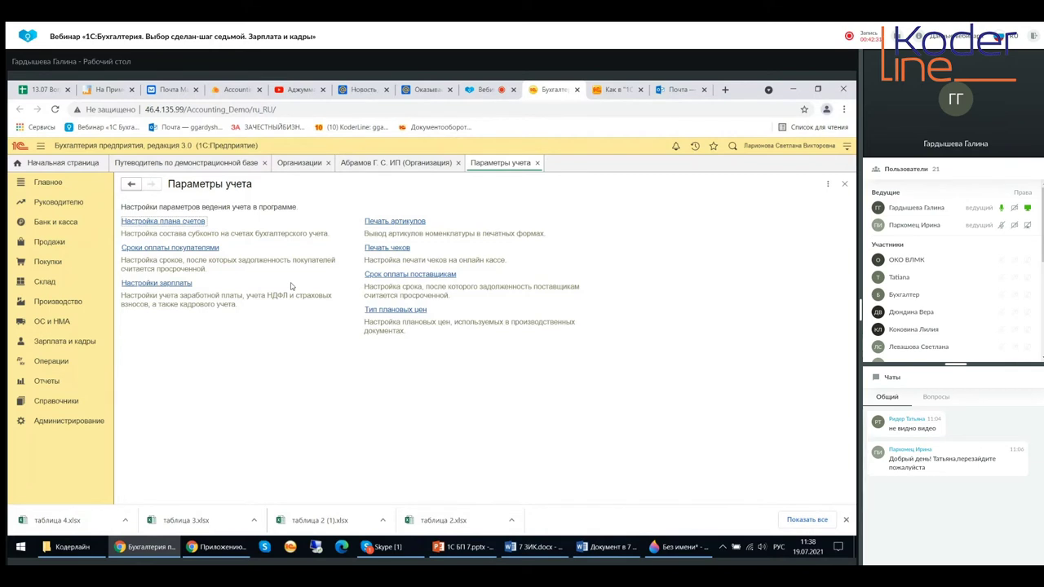
- Open the Графики работы list from Зарплата и кадры and postpone entering the Internet support credentials
left_click(92, 347)
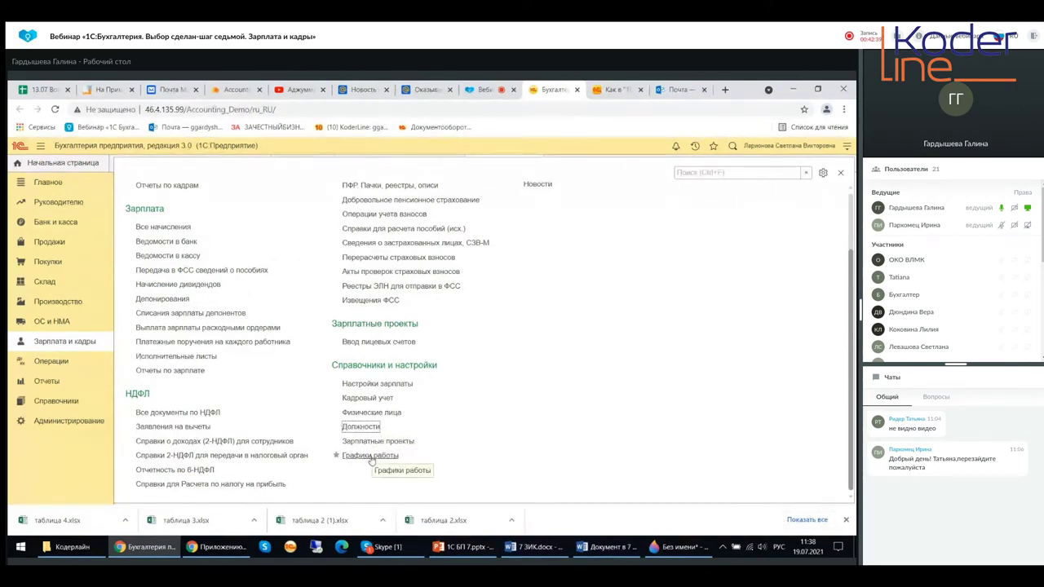
left_click(364, 456)
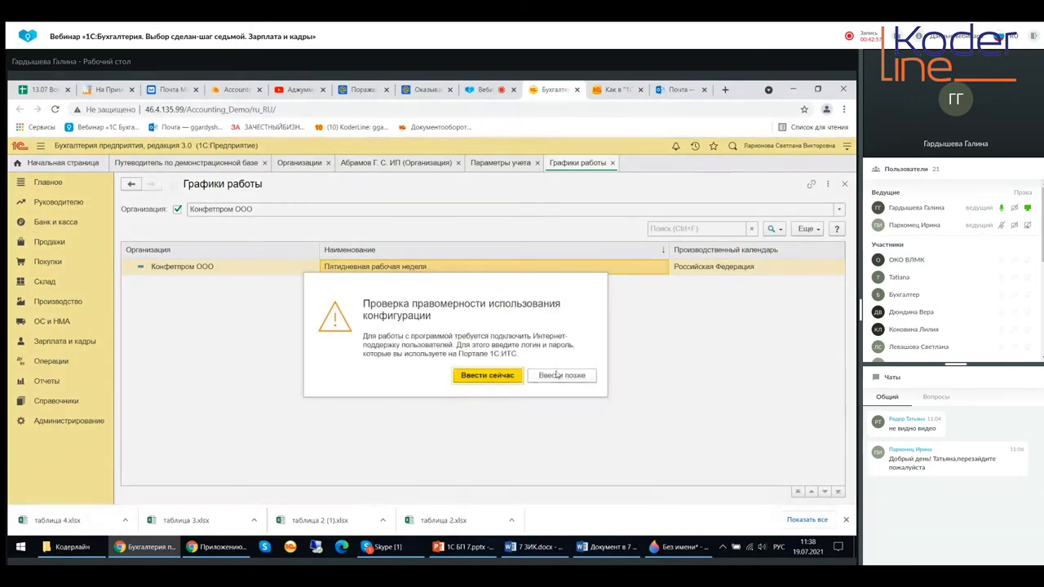
left_click(563, 375)
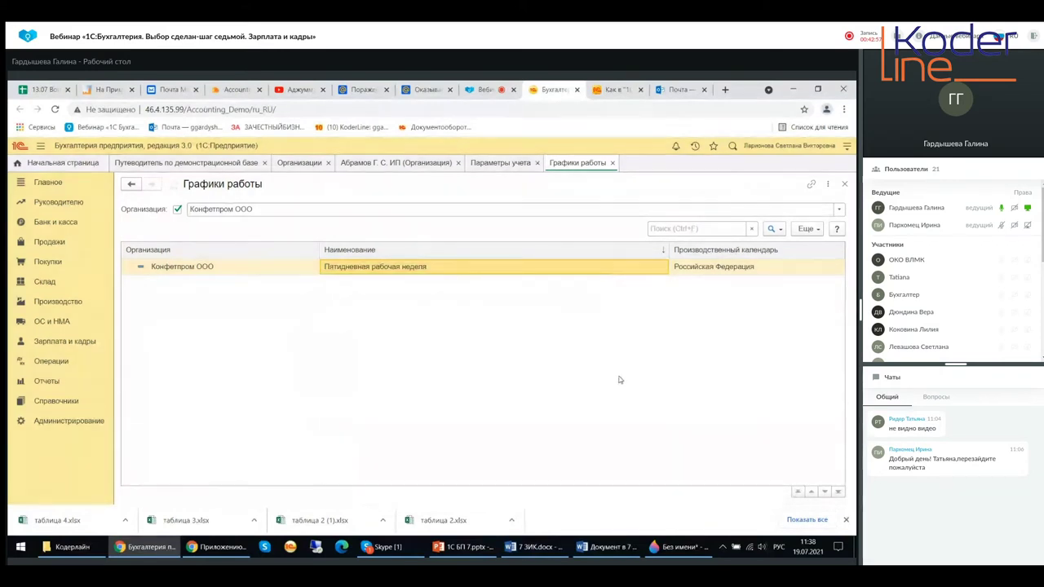
- Open the Пятидневная рабочая неделя schedule, look through its 2021 work calendar and close it without changes
left_click(746, 269)
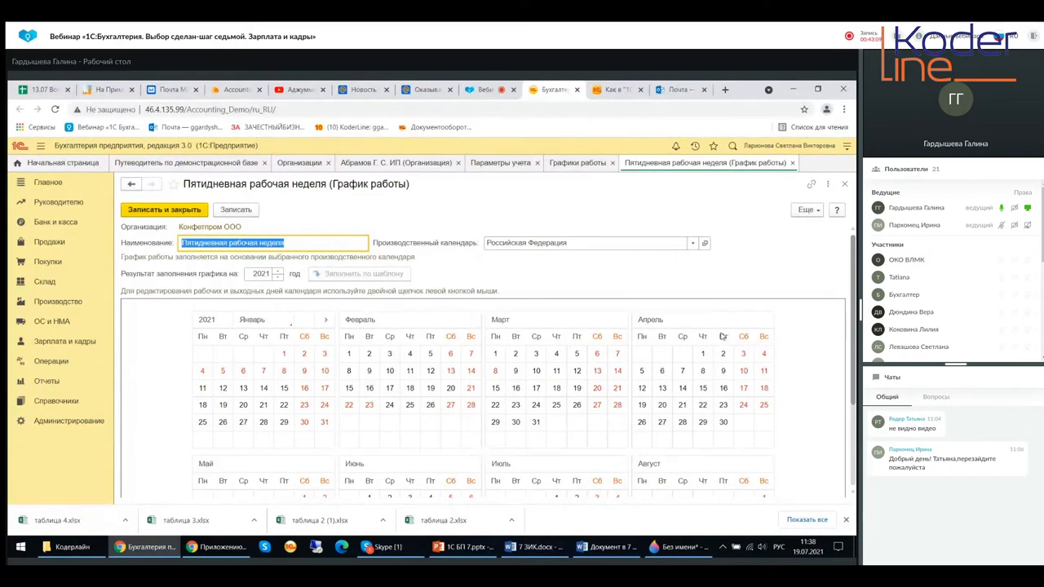
scroll(722, 336, "down", 2)
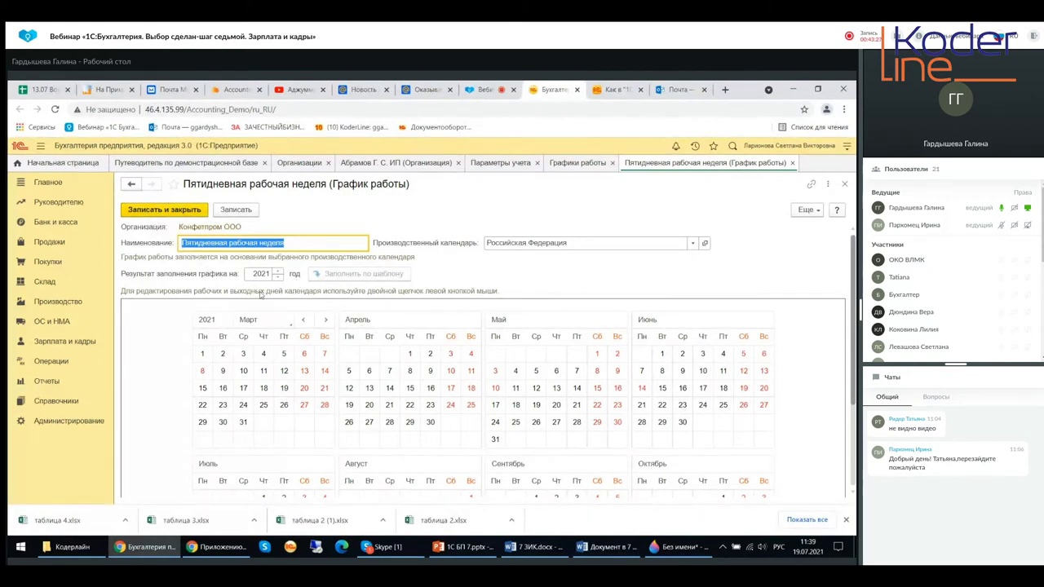
scroll(391, 377, "down", 2)
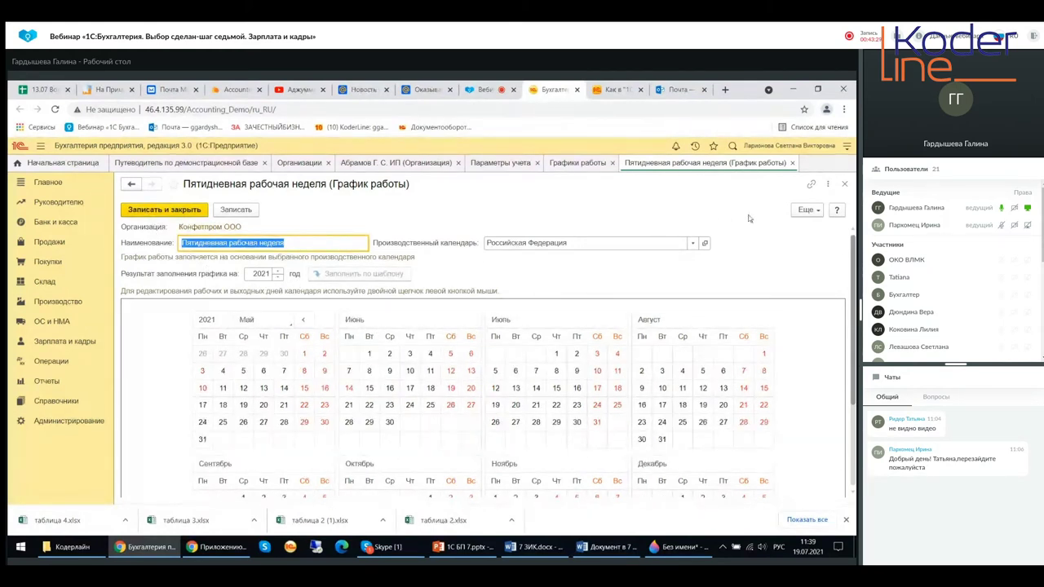
left_click(844, 183)
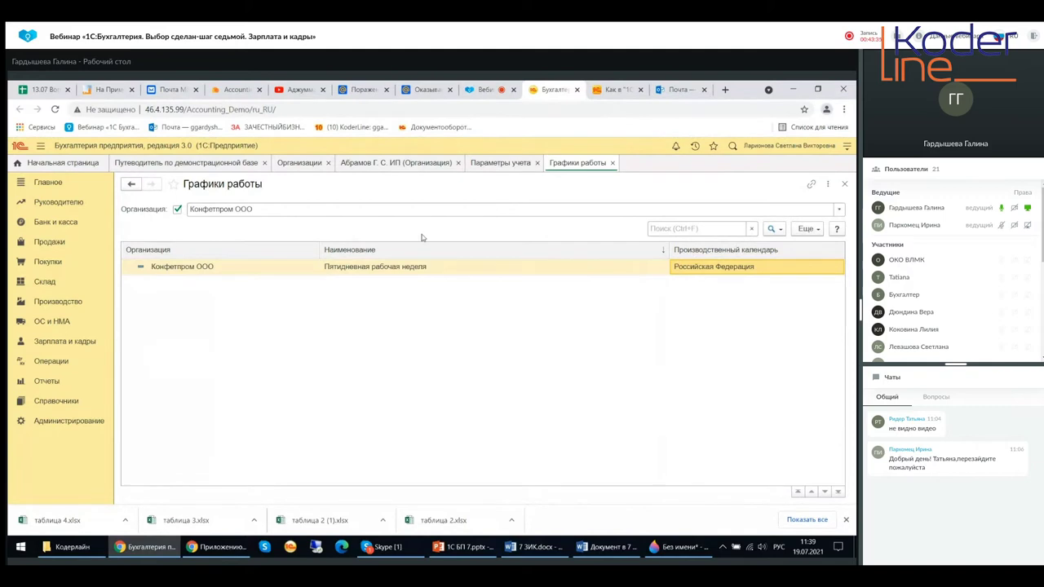
- Close the Графики работы list, the Параметры учета page and the sole proprietor's organization card, leaving the Организации list open
right_click(232, 276)
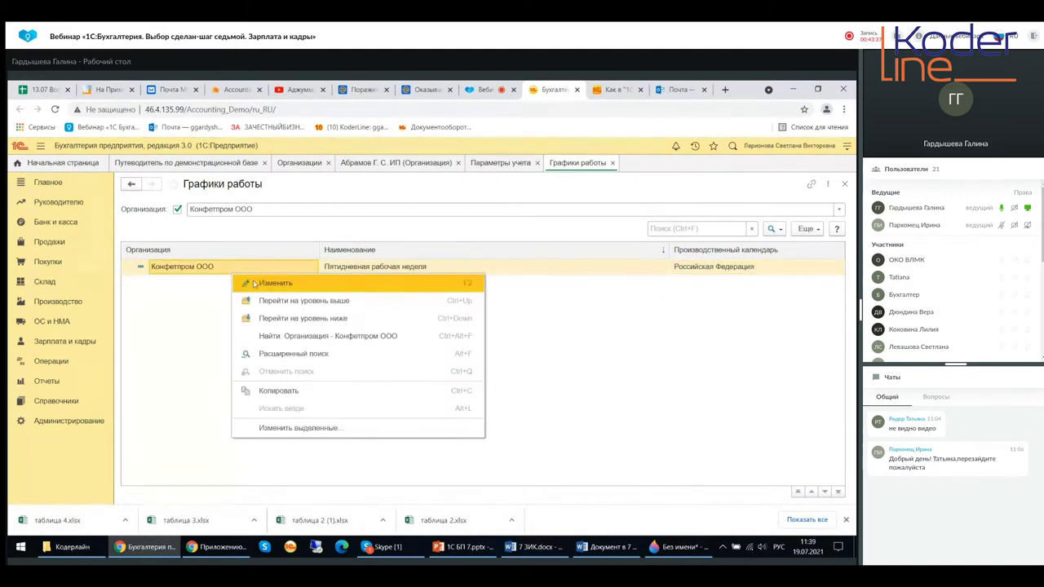
left_click(575, 314)
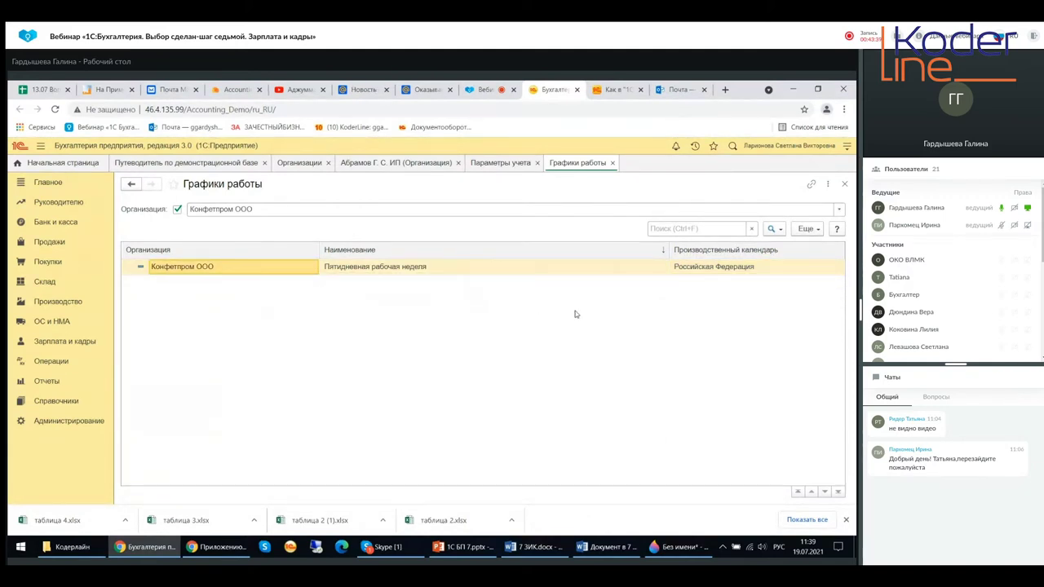
left_click(844, 184)
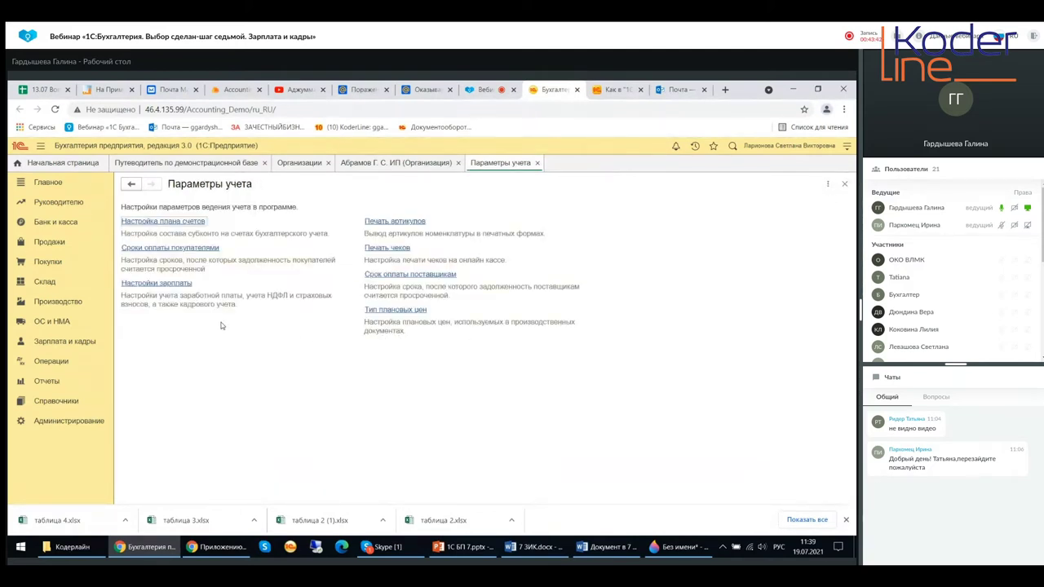
left_click(537, 162)
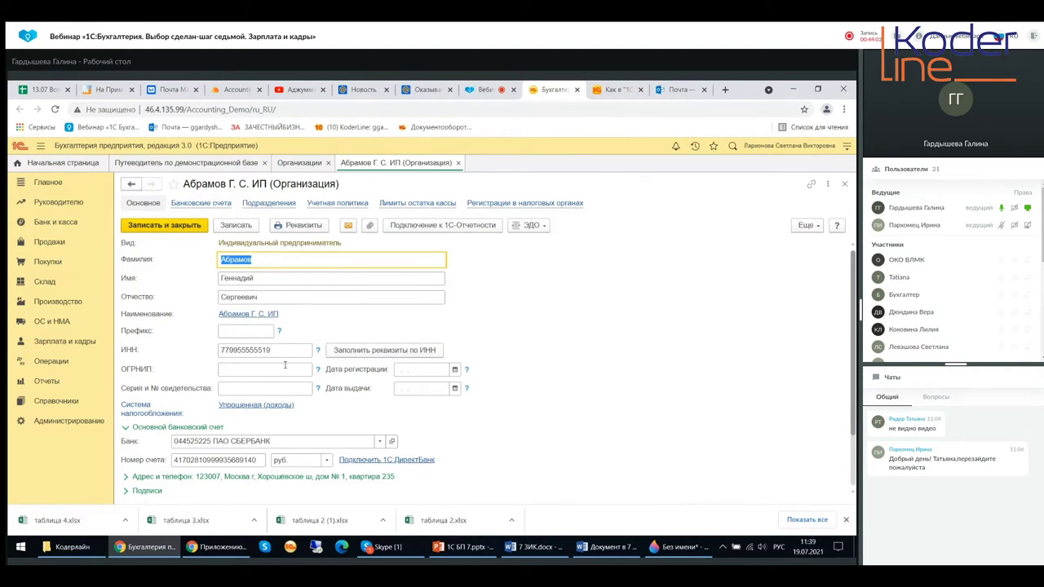
scroll(285, 398, "down", 3)
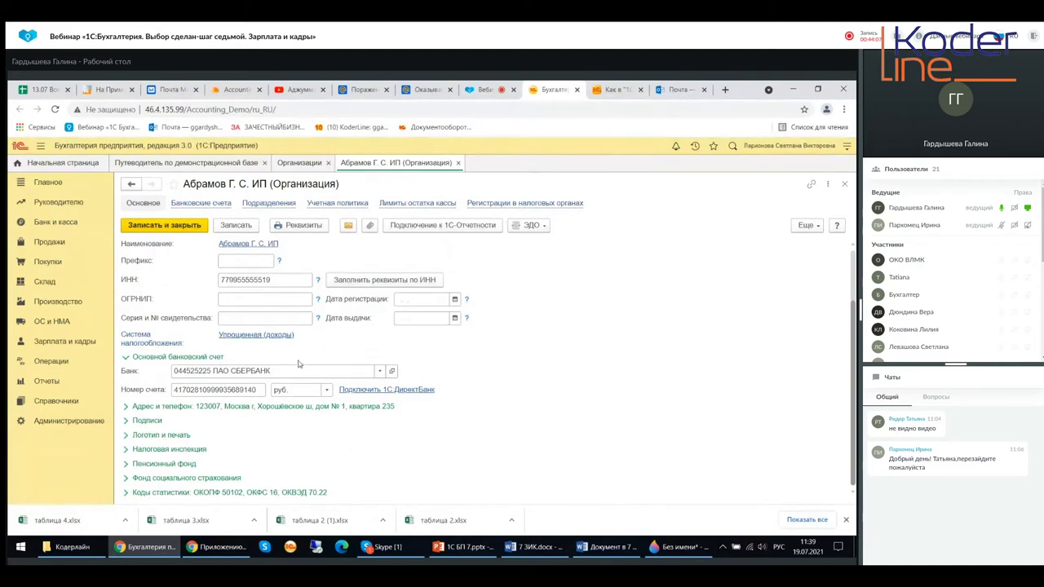
left_click(458, 163)
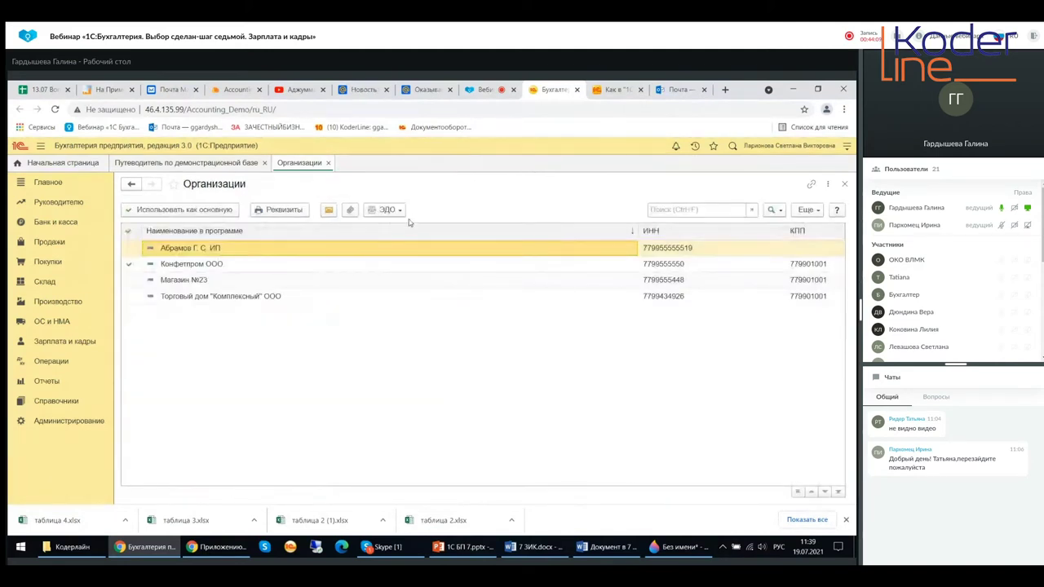
- Open the Кадровые документы list from Зарплата и кадры and view the document types offered for creation
left_click(45, 341)
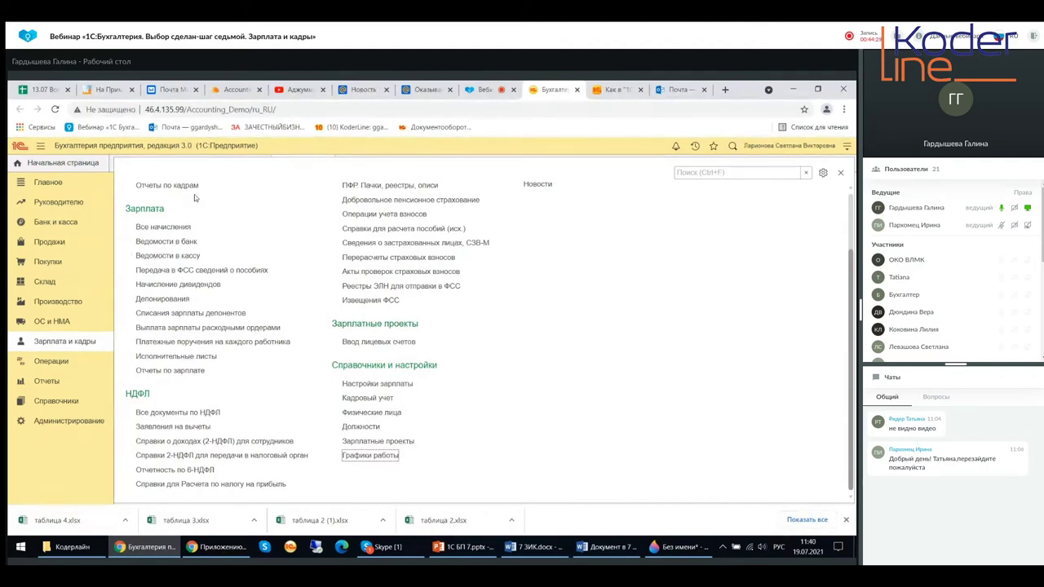
scroll(194, 200, "up", 3)
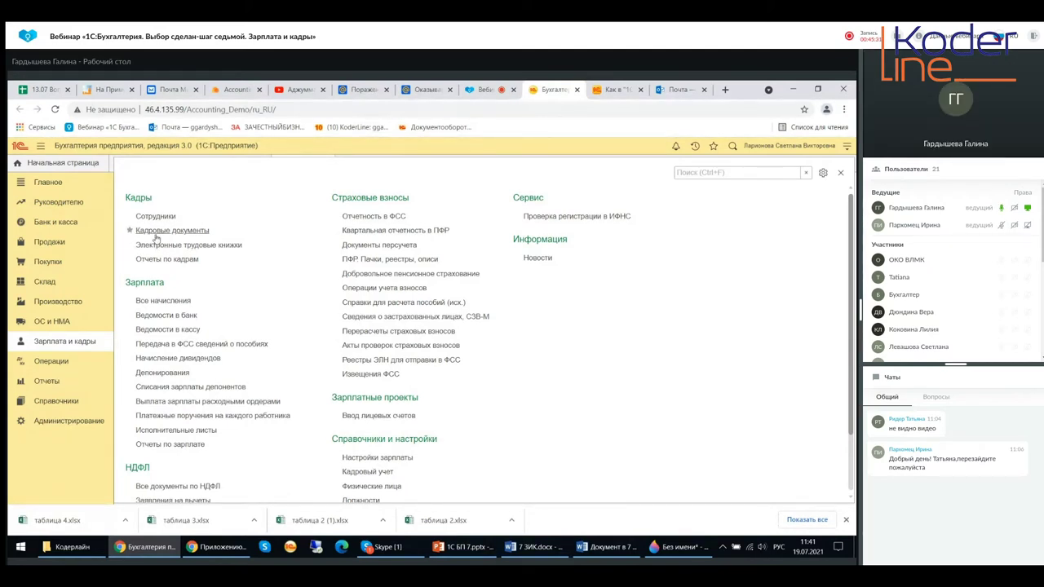
left_click(157, 234)
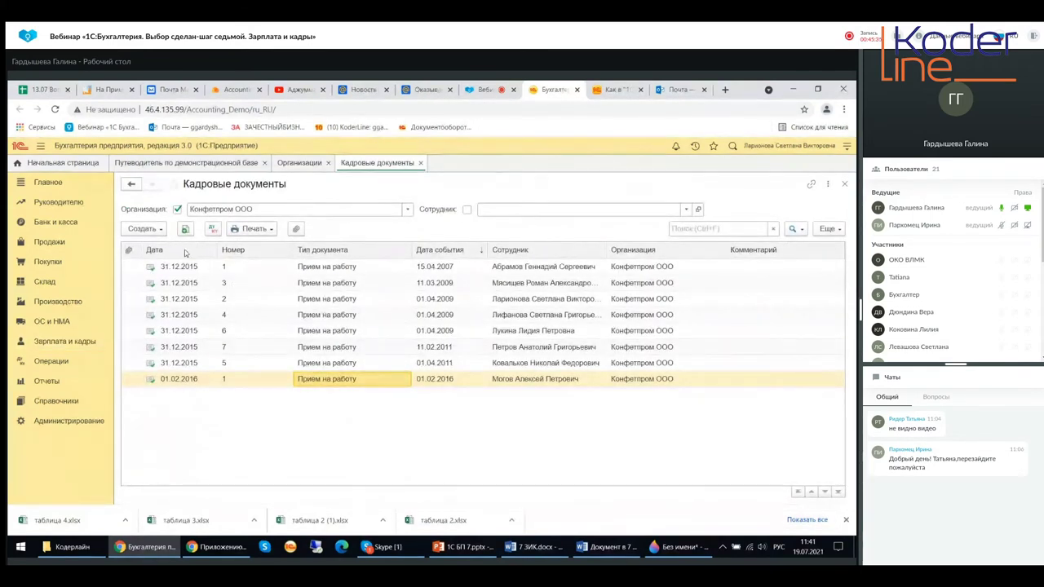
left_click(145, 229)
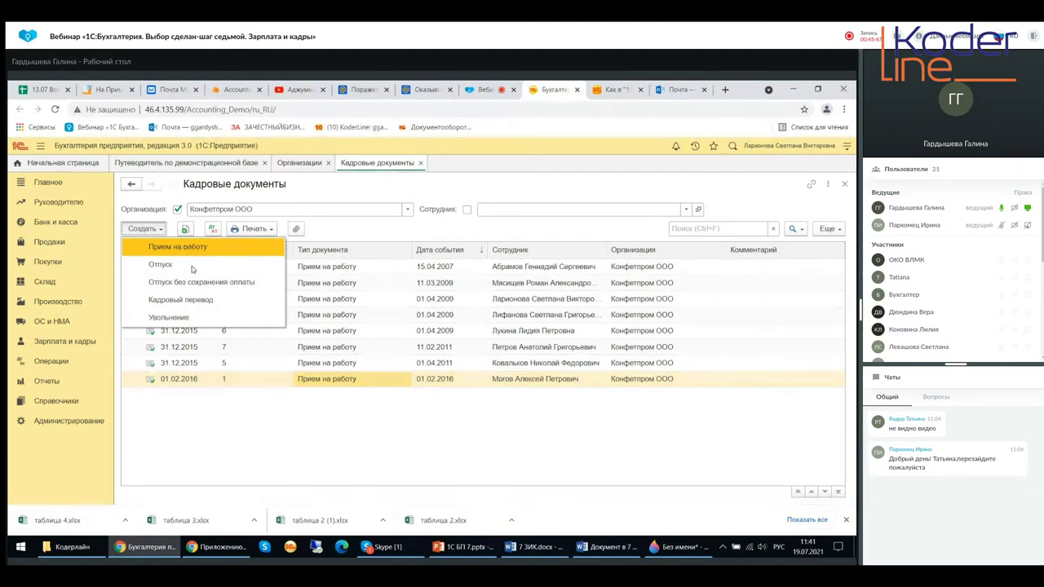
left_click(342, 383)
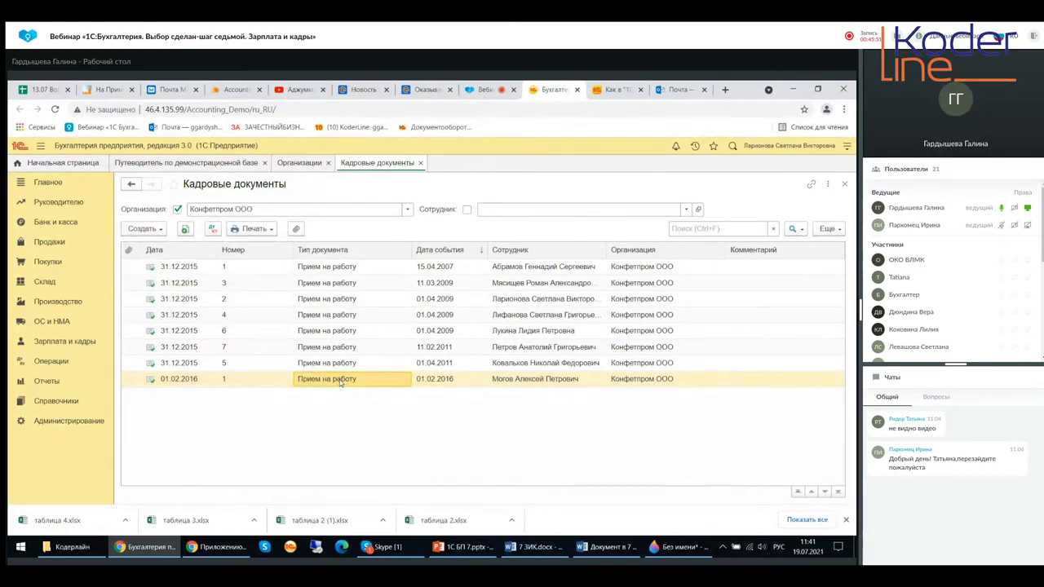
- Open the Прием на работу document dated 01.02.2016, view the available Наименования документов and close that list without choosing
double_click(341, 384)
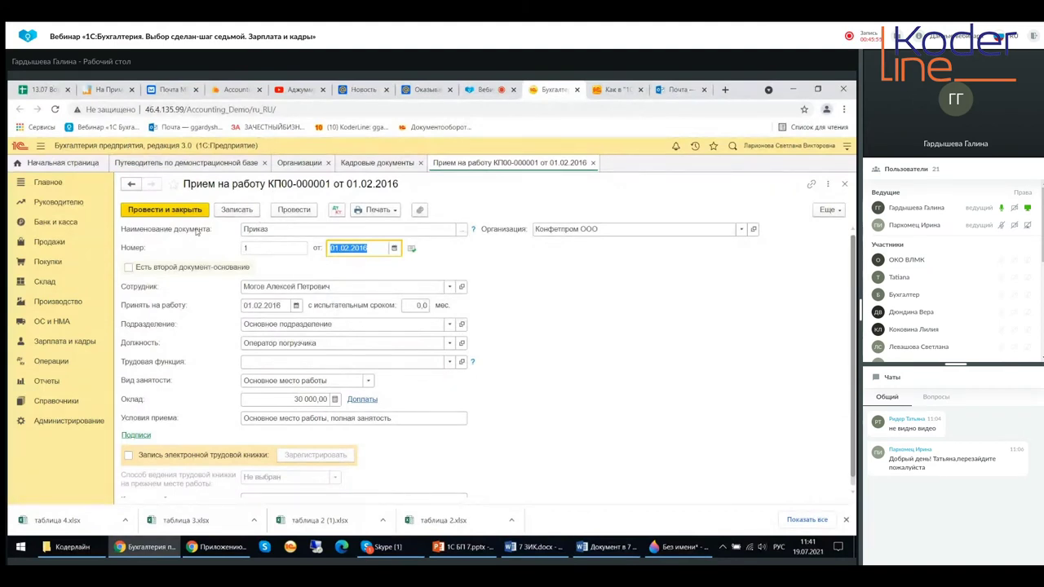
left_click(461, 234)
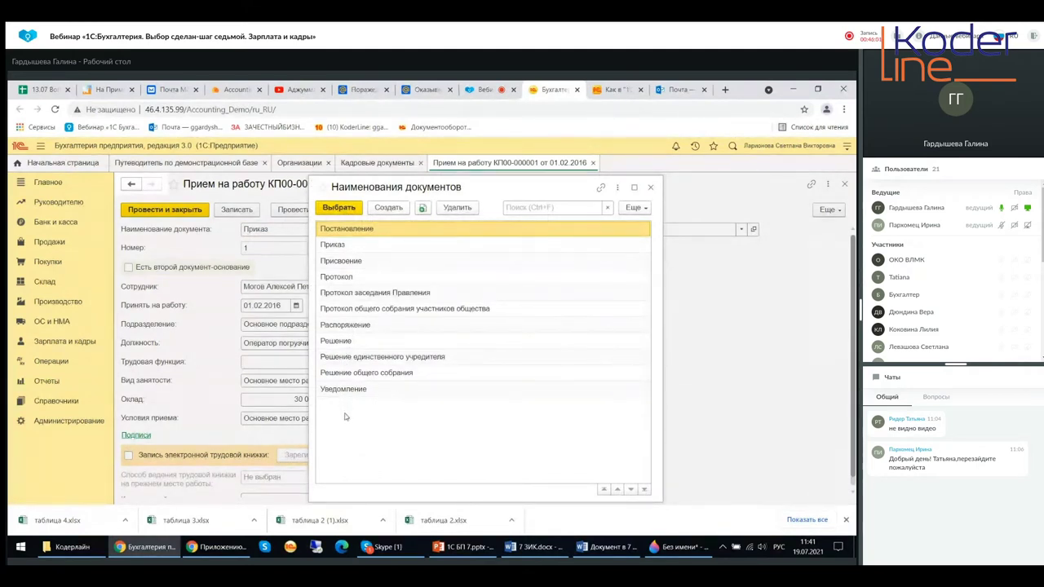
left_click(367, 296)
left_click(371, 310)
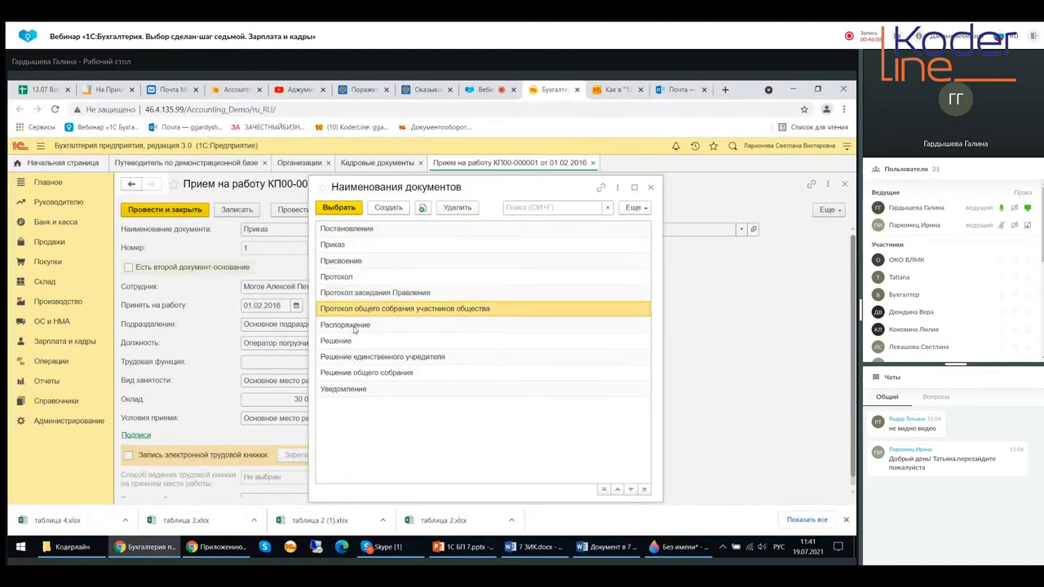
left_click(650, 189)
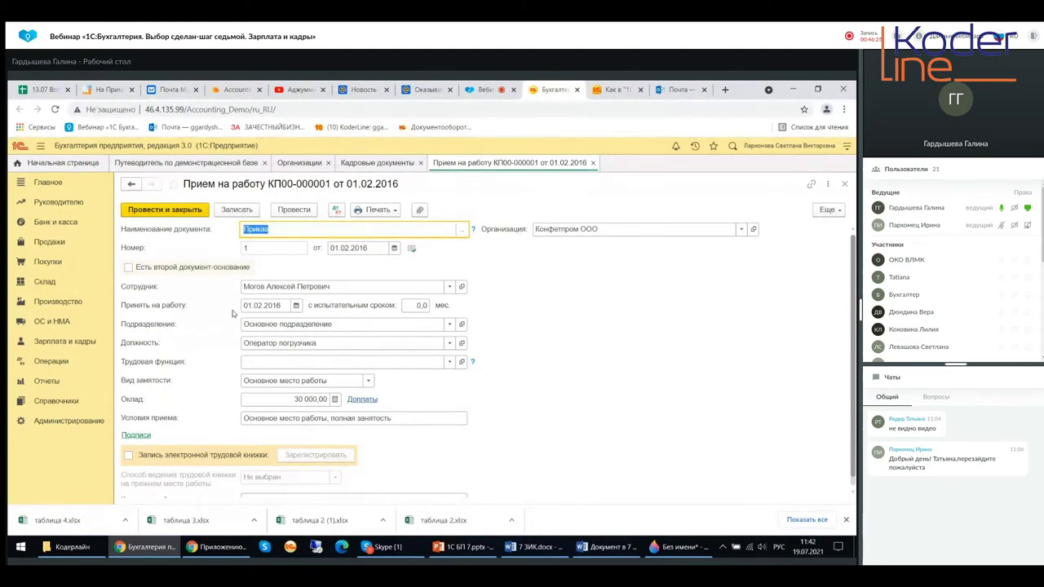
- Review the number and date fields of the Прием на работу document and open the employee selection list for Конфетпром ООО
left_click(258, 246)
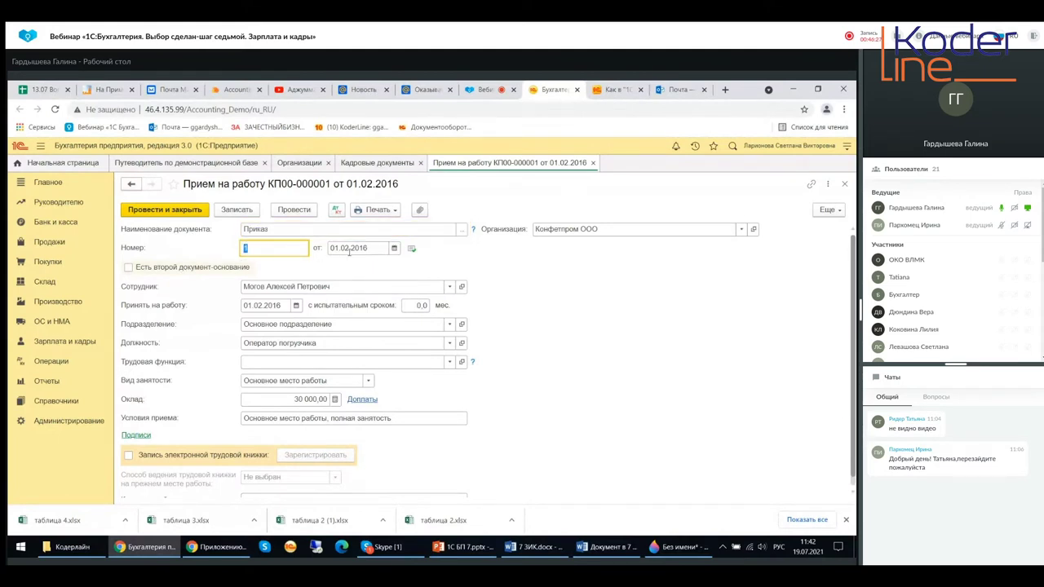
left_click(363, 249)
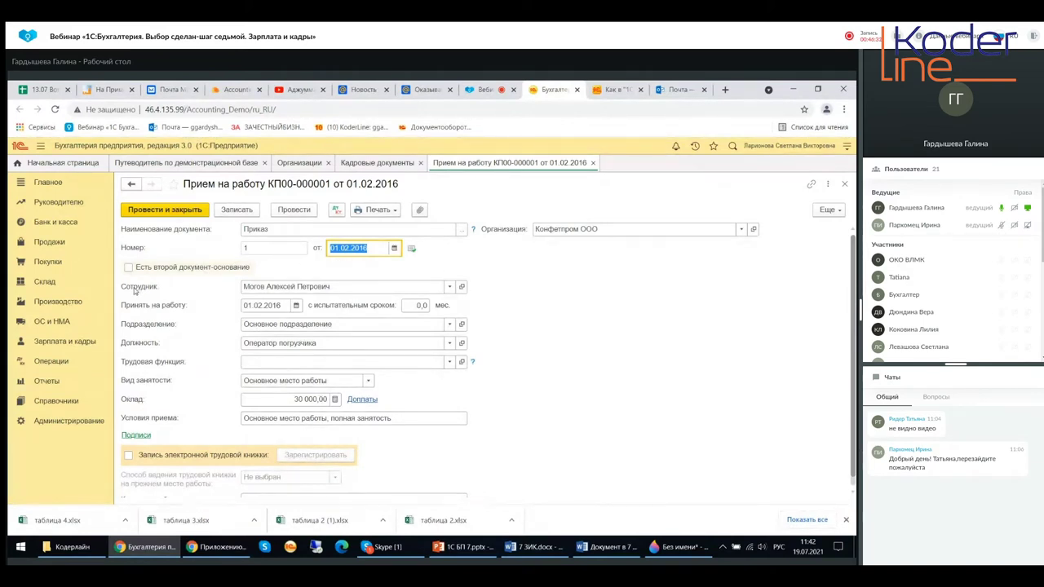
left_click(450, 287)
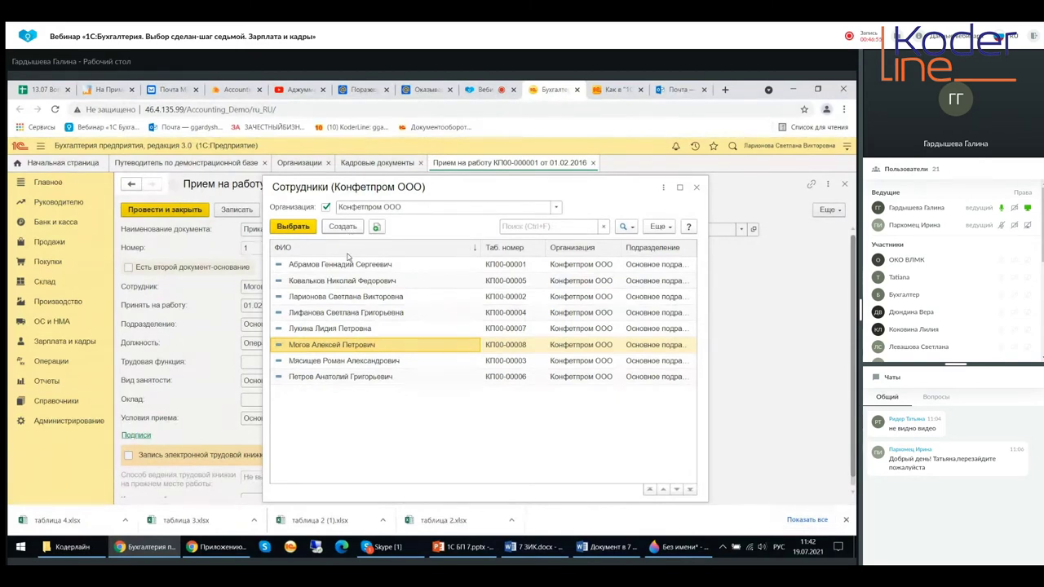
- Try to save a blank new employee card from the selection list, and close the card without saving changes
left_click(343, 227)
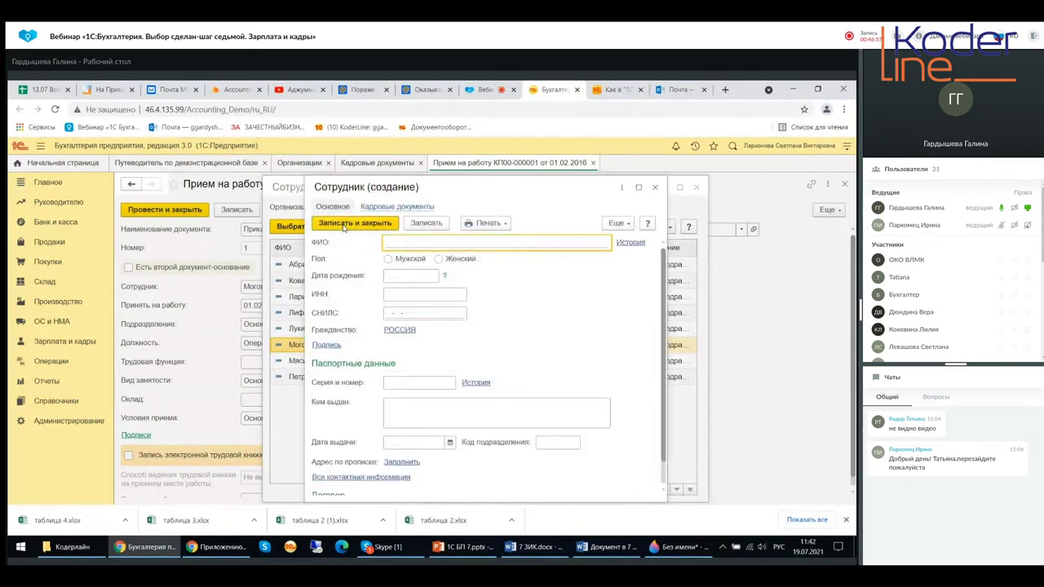
left_click(386, 228)
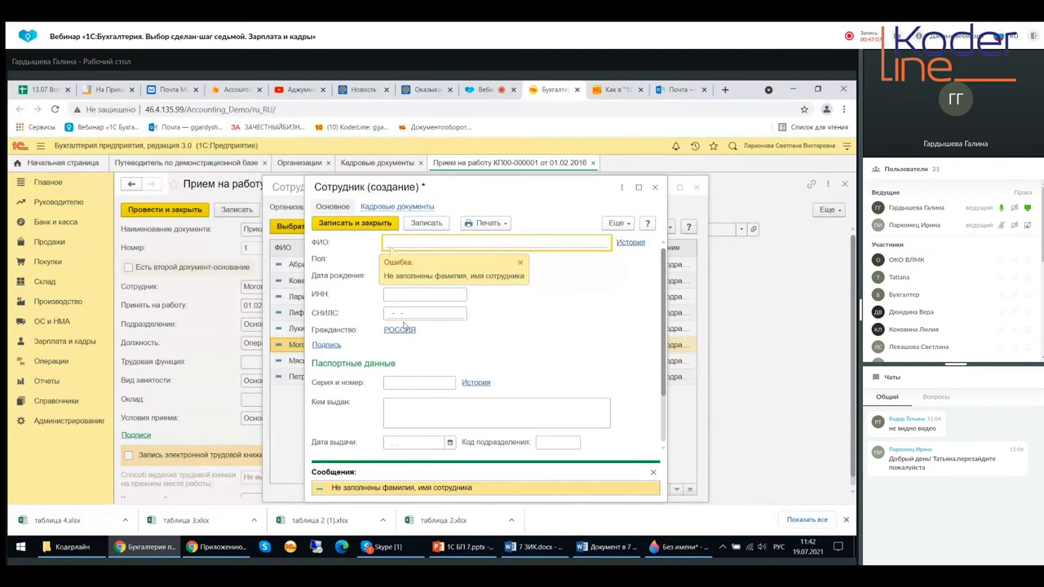
left_click(654, 188)
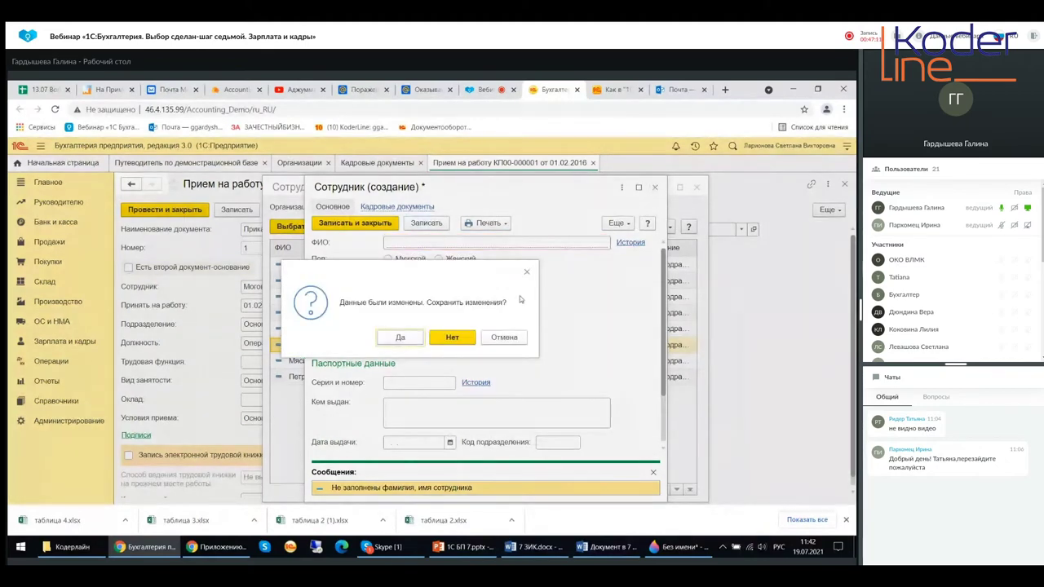
left_click(527, 271)
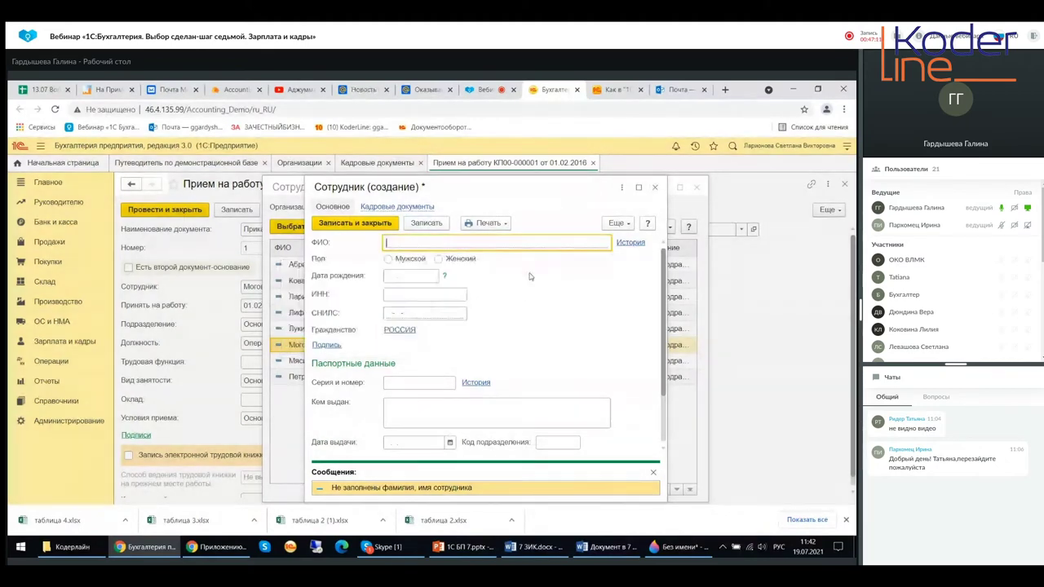
left_click(654, 188)
left_click(527, 350)
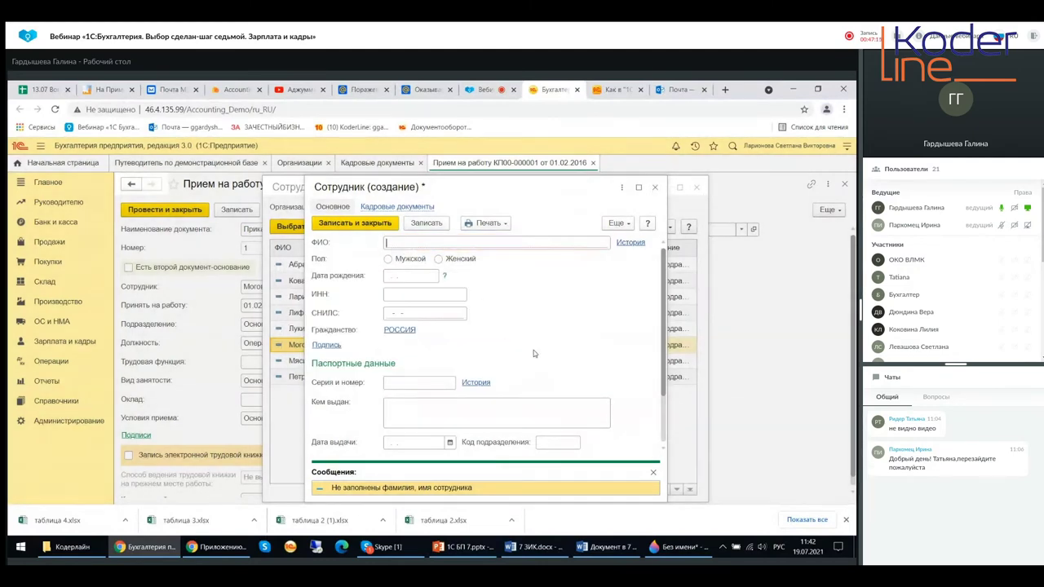
left_click(654, 188)
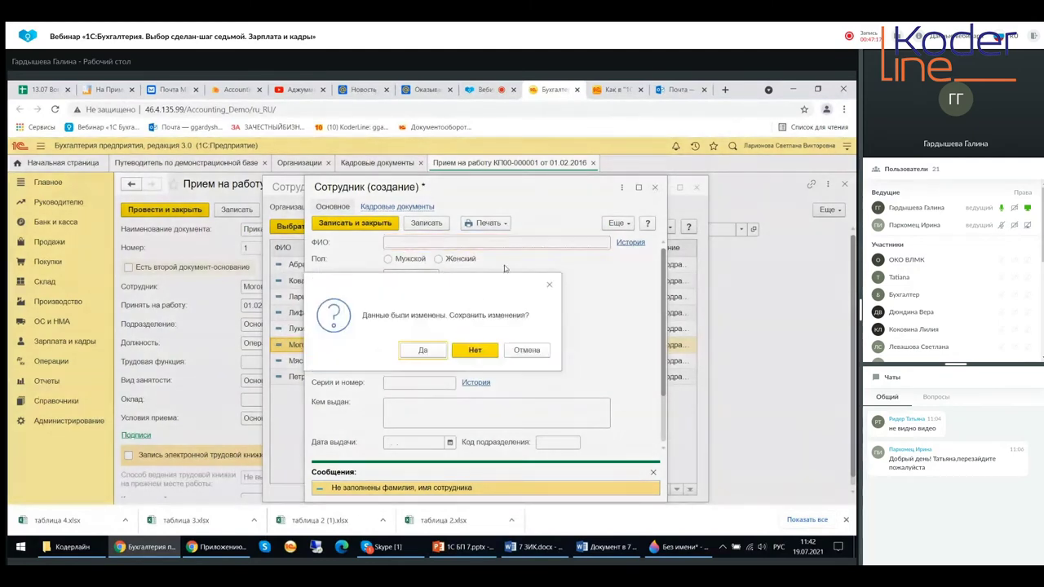
left_click(483, 350)
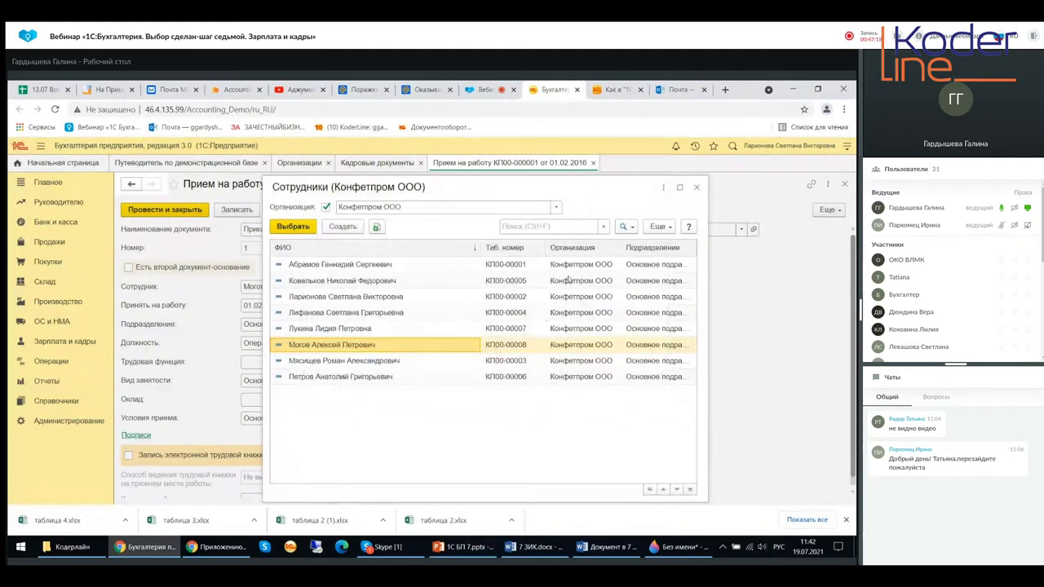
- Close the employee selection list and open the second-to-last person's card from the Физические лица list in Зарплата и кадры
left_click(696, 186)
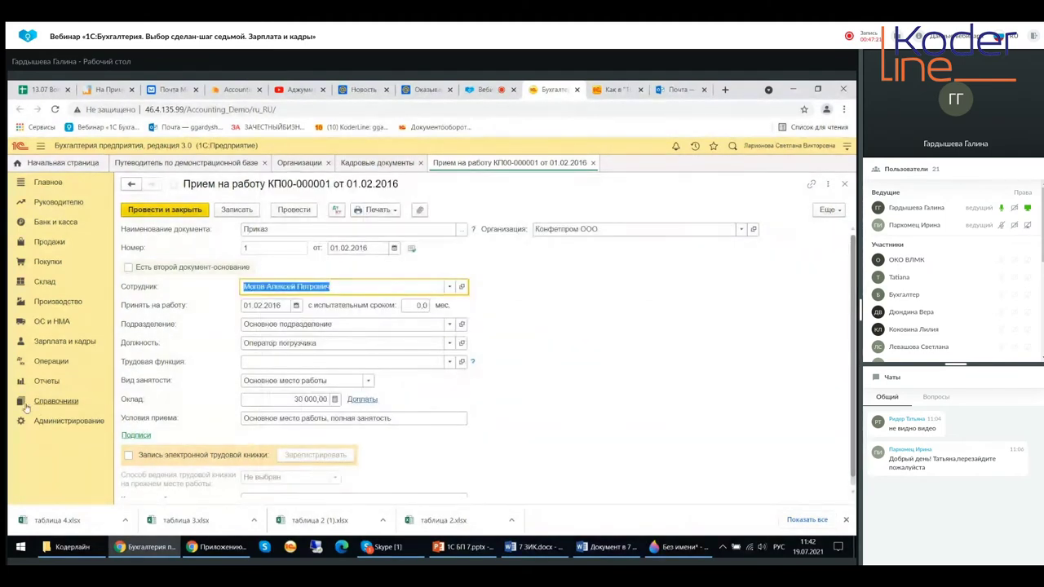
left_click(58, 341)
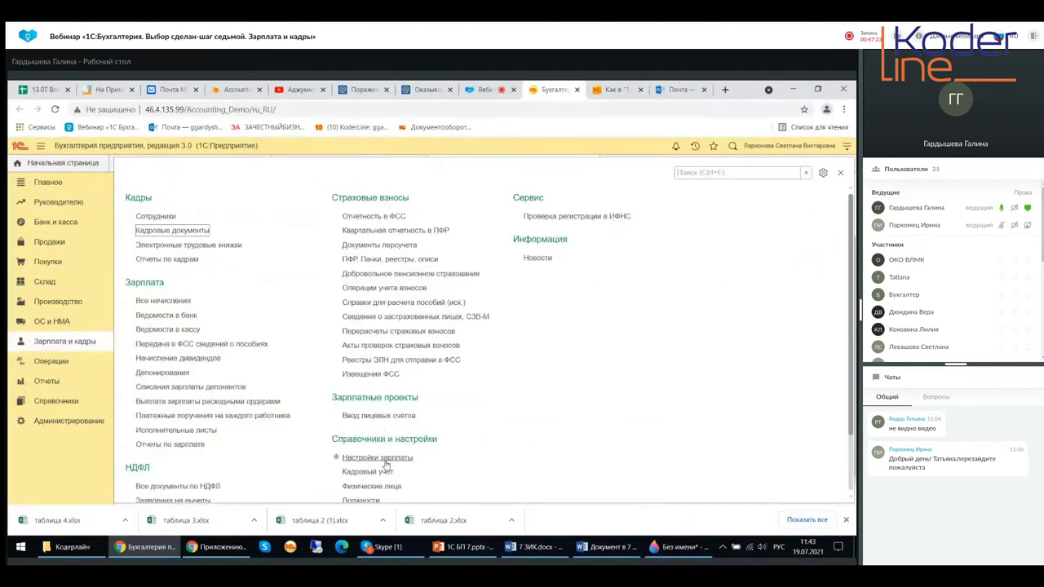
scroll(383, 478, "down", 2)
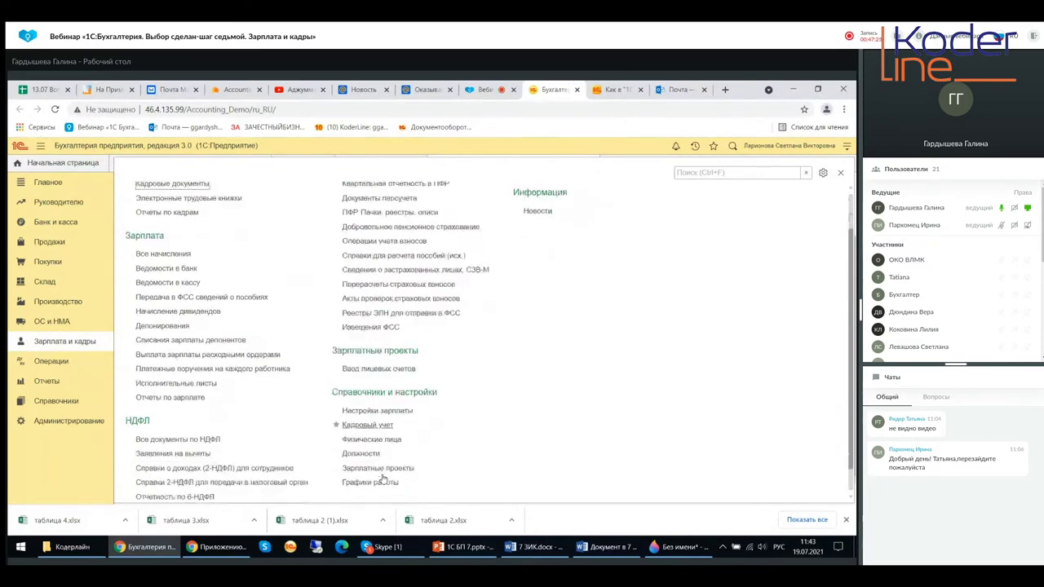
left_click(374, 414)
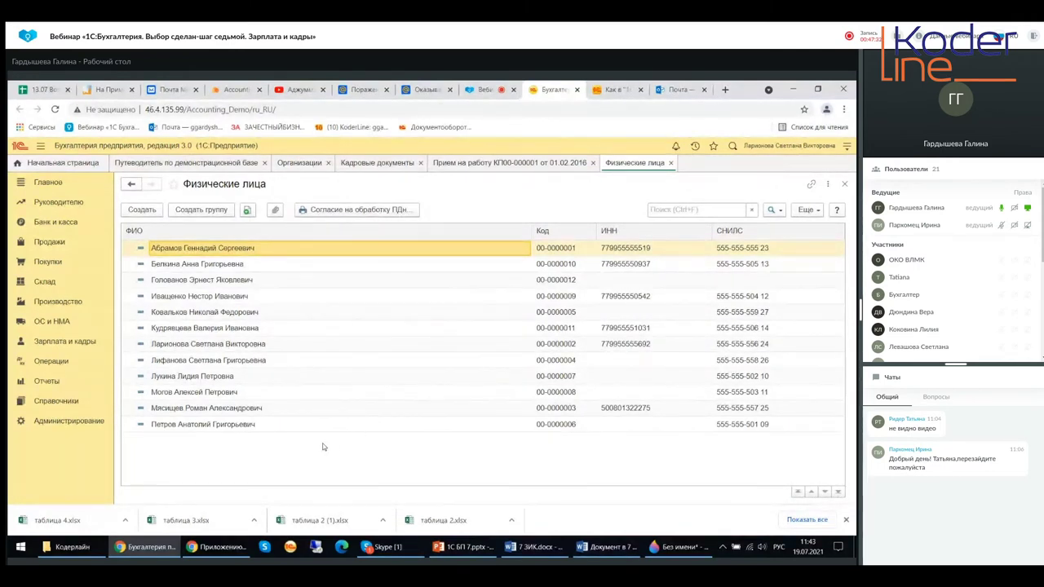
left_click(167, 409)
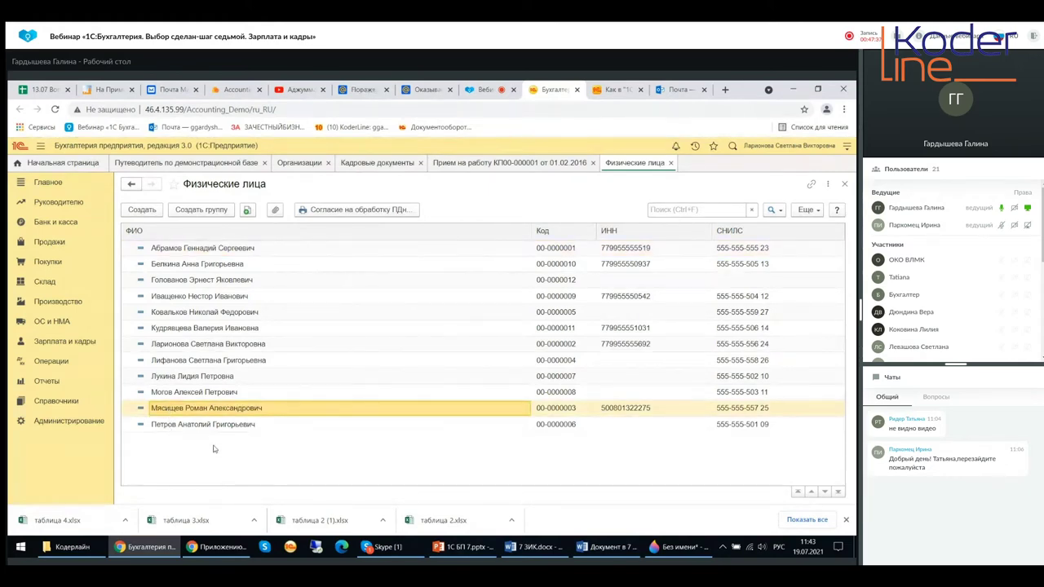
key("Return")
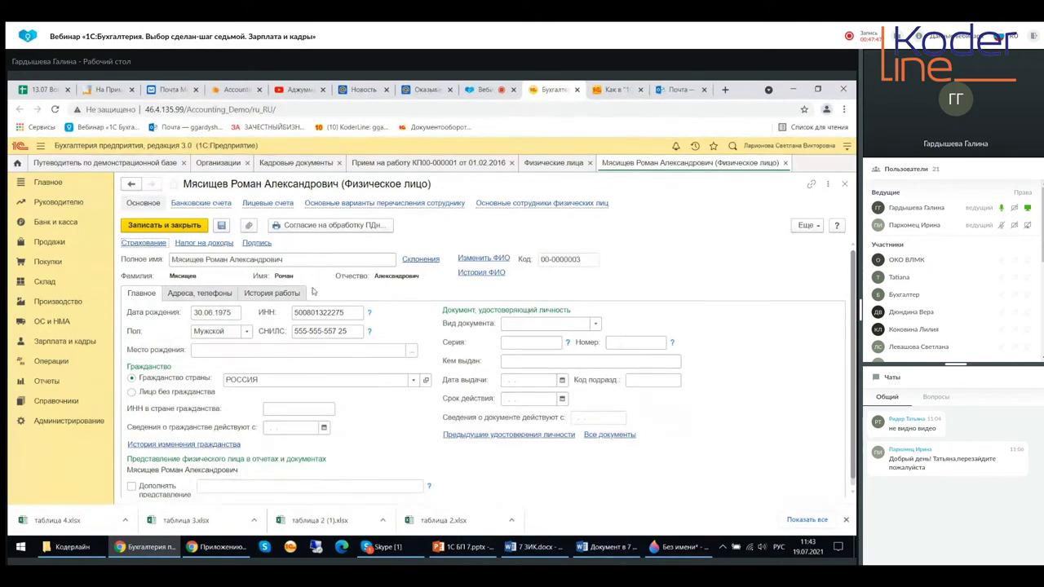
- Read the hints for СНИЛС and ИНН, and review the fields ИНН в стране гражданства and Сведения о гражданстве действуют с
scroll(304, 308, "down", 1)
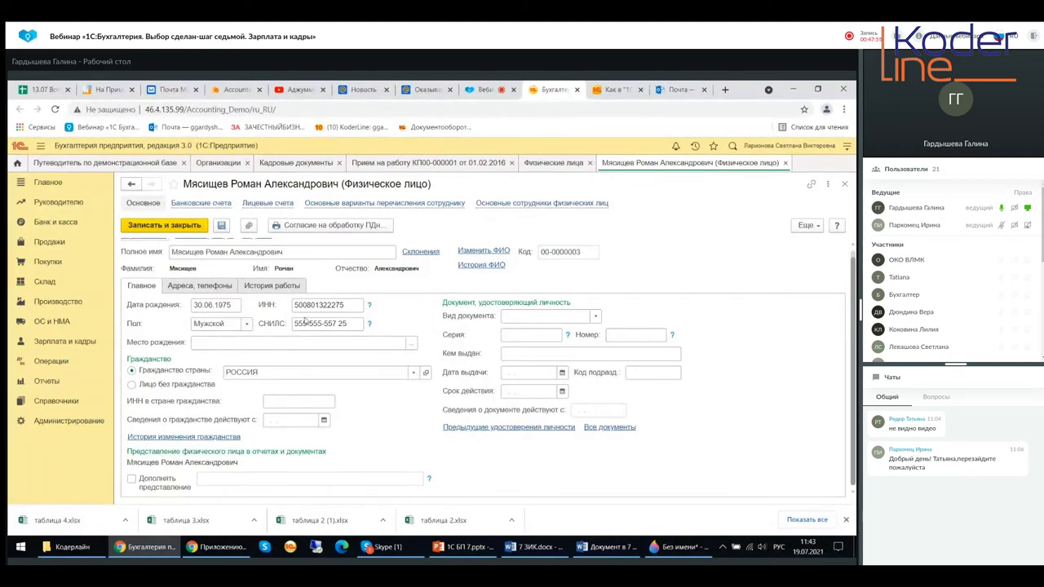
left_click(371, 326)
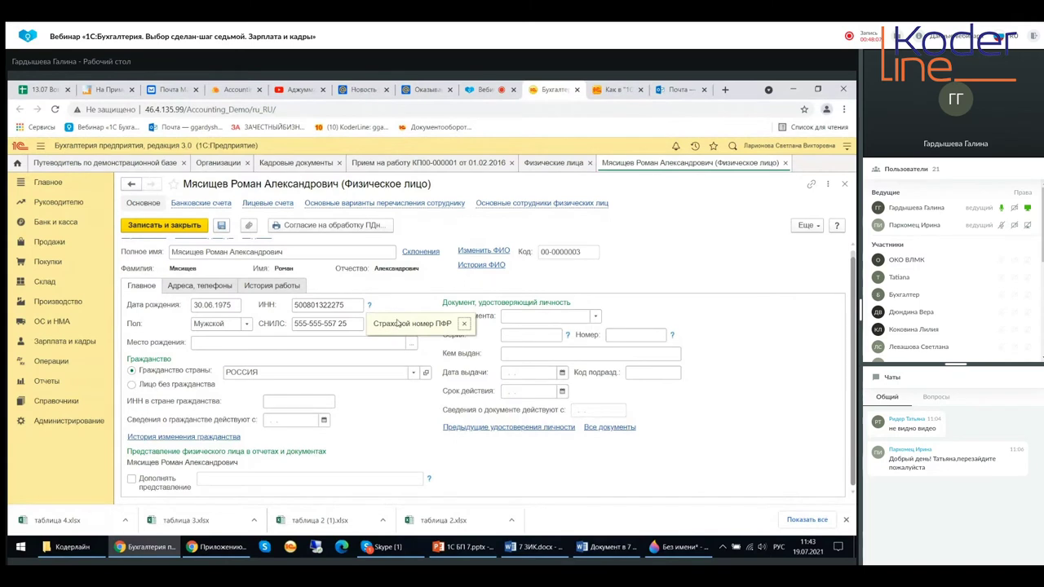
left_click(466, 325)
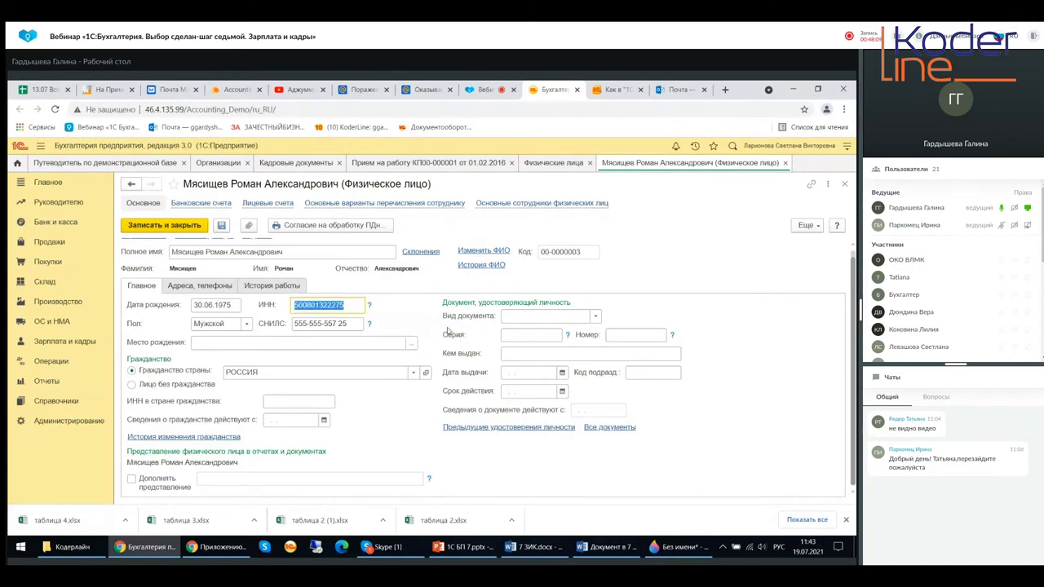
left_click(370, 306)
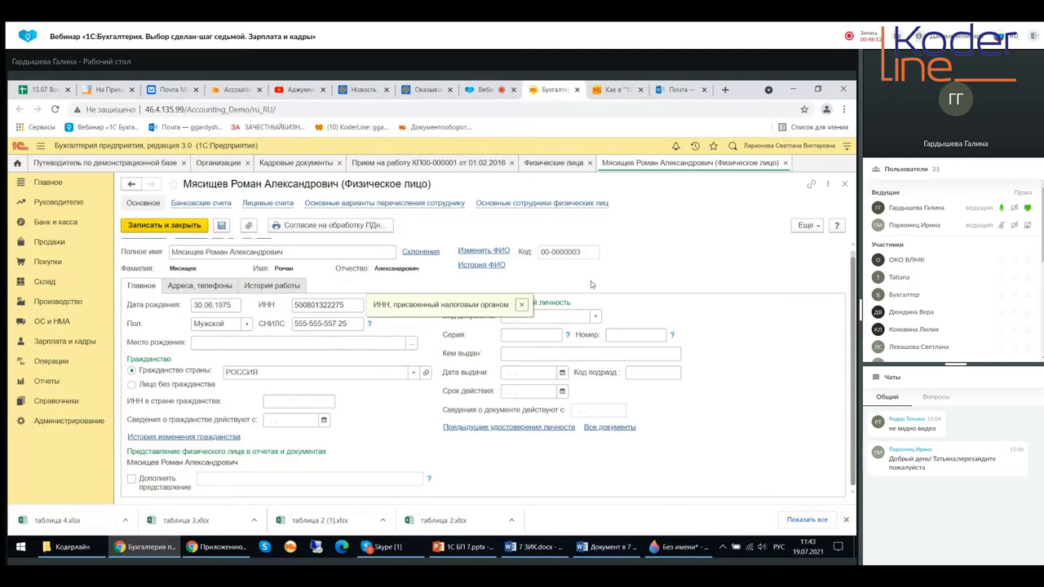
left_click(521, 304)
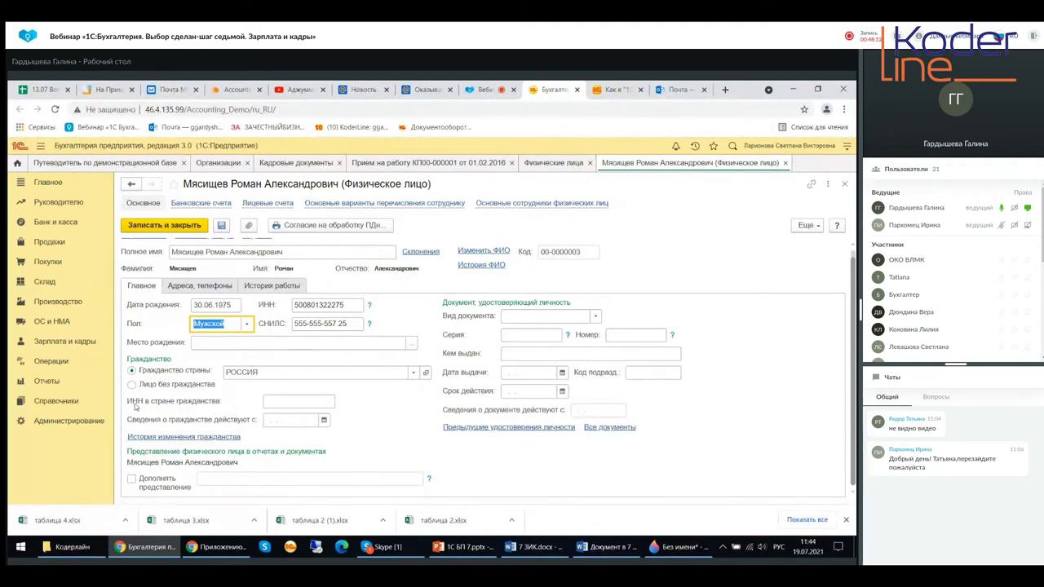
left_click(287, 402)
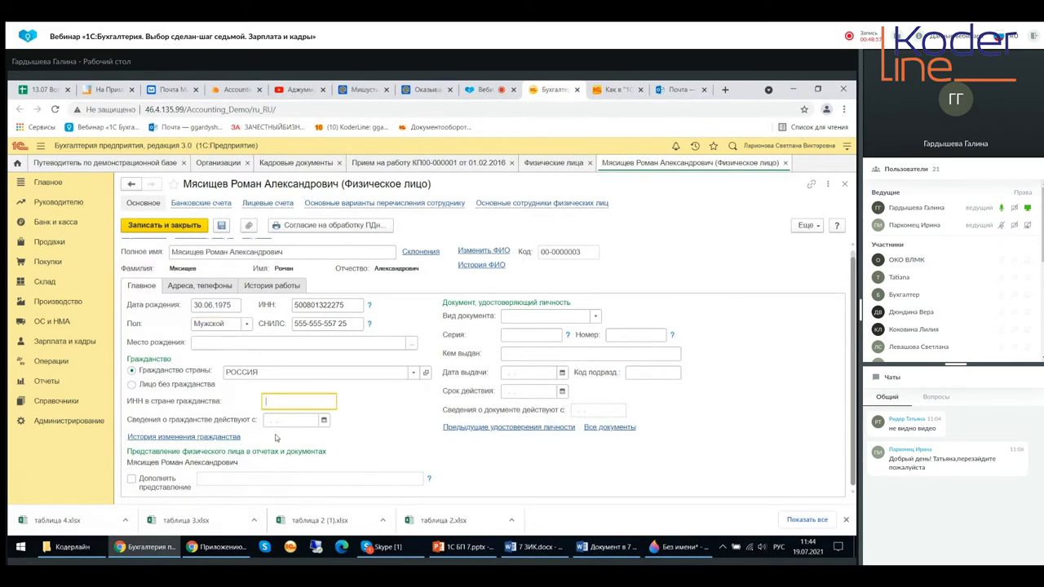
left_click(275, 420)
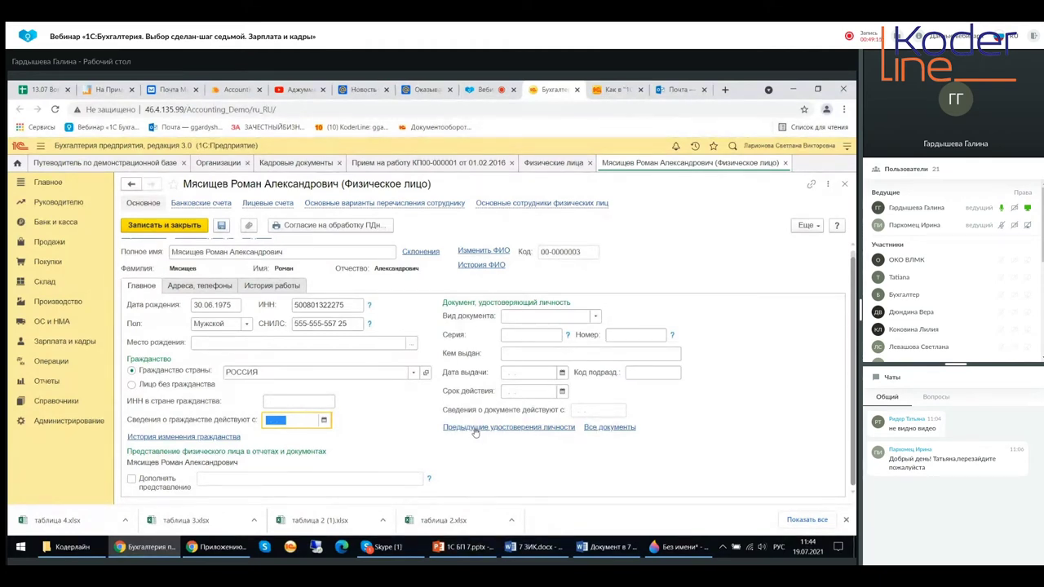
- Set the identity document's Вид документа to Паспорт гражданина РФ and look through the other available document types
left_click(597, 317)
left_click(598, 318)
scroll(576, 392, "down", 3)
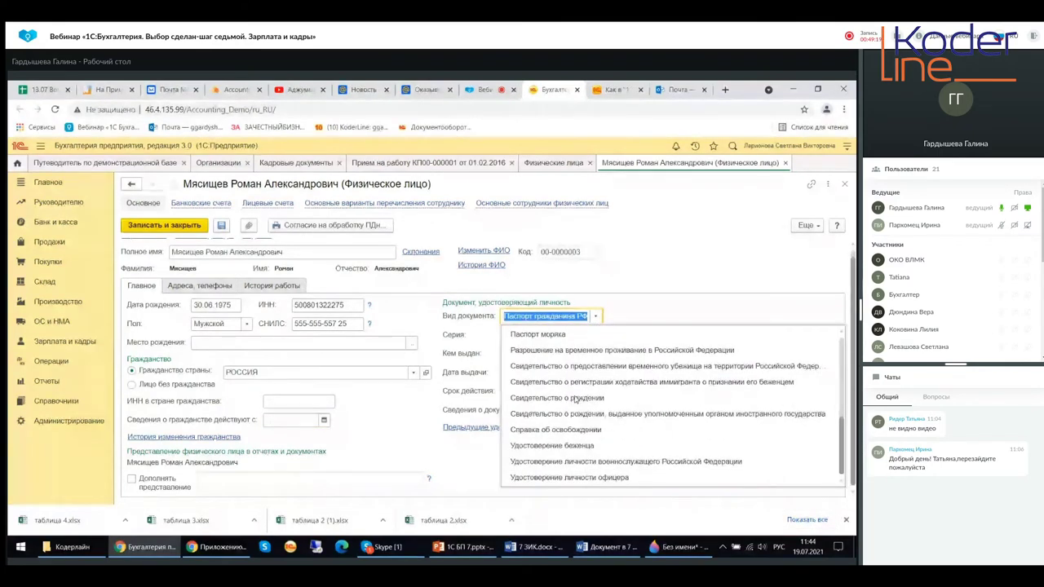
scroll(576, 398, "up", 3)
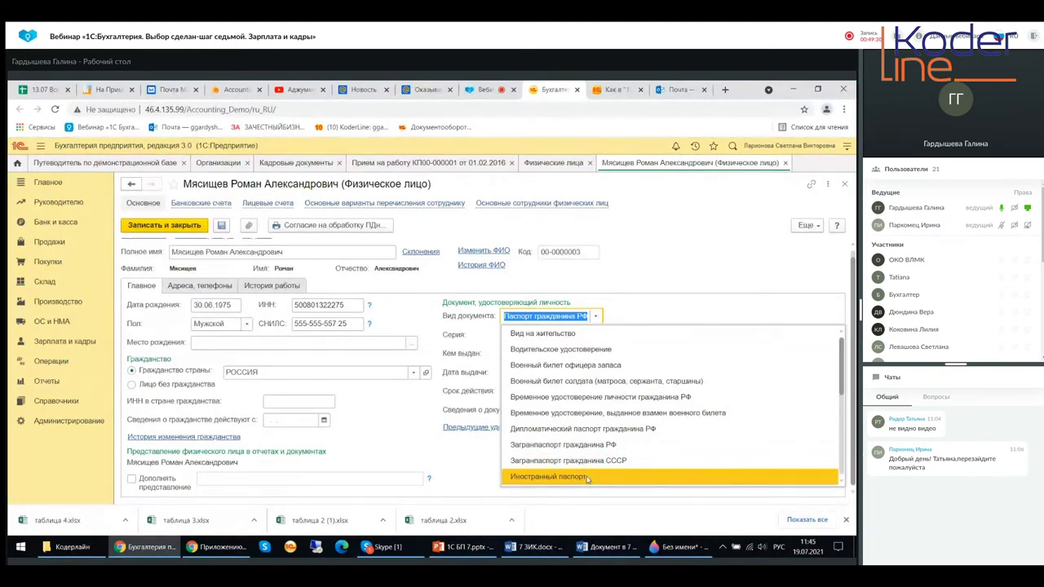
scroll(588, 478, "down", 2)
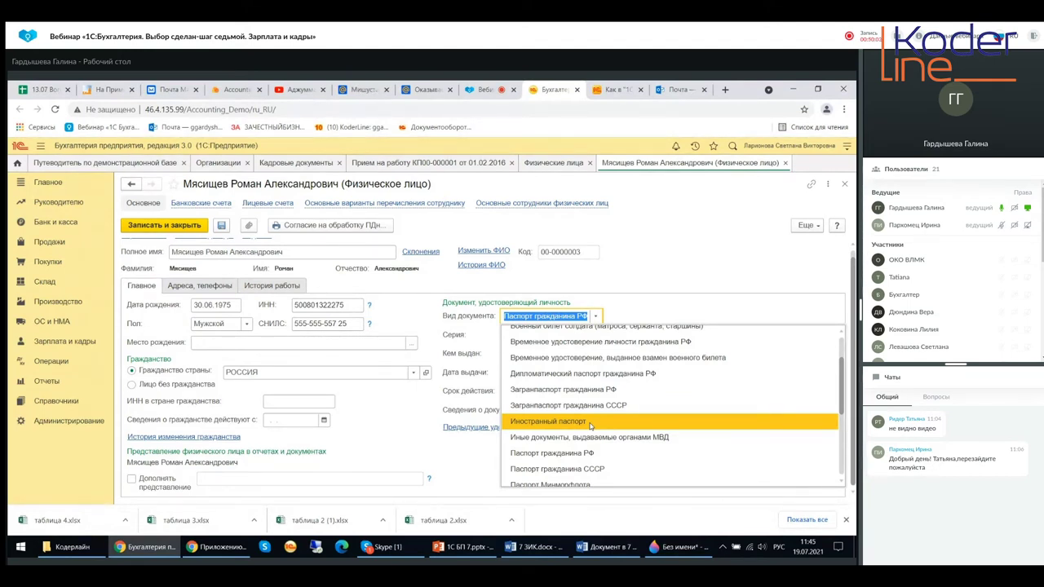
left_click(442, 435)
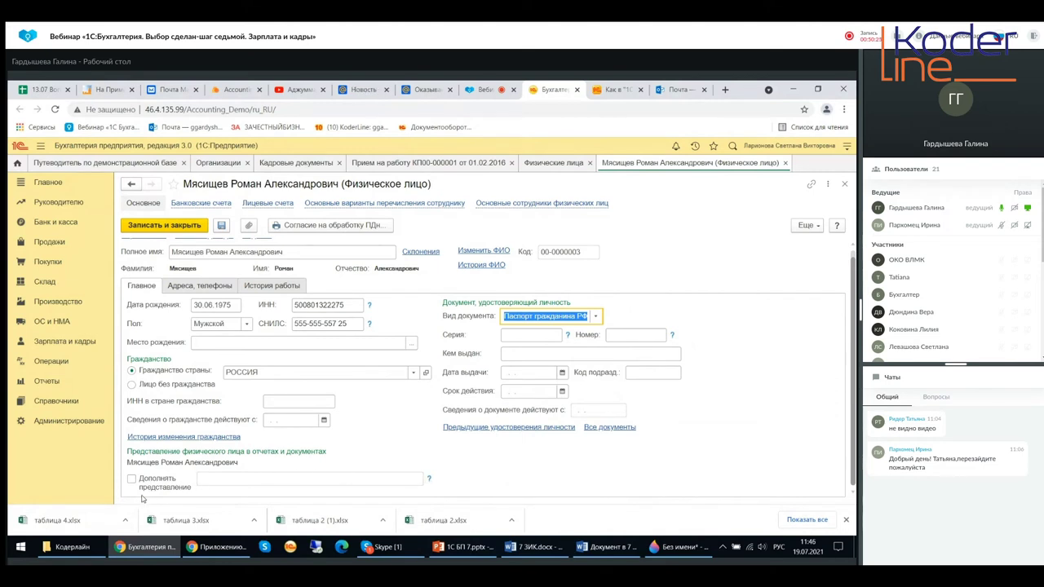
- Read the hint for Дополнять представление and review the person's Адреса, телефоны and История работы sections
left_click(429, 480)
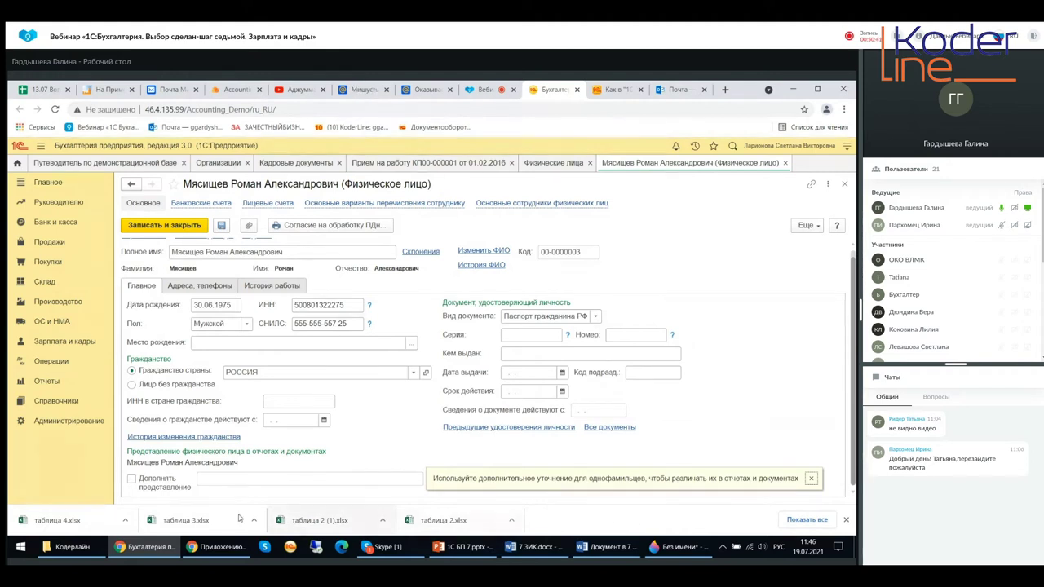
left_click(810, 477)
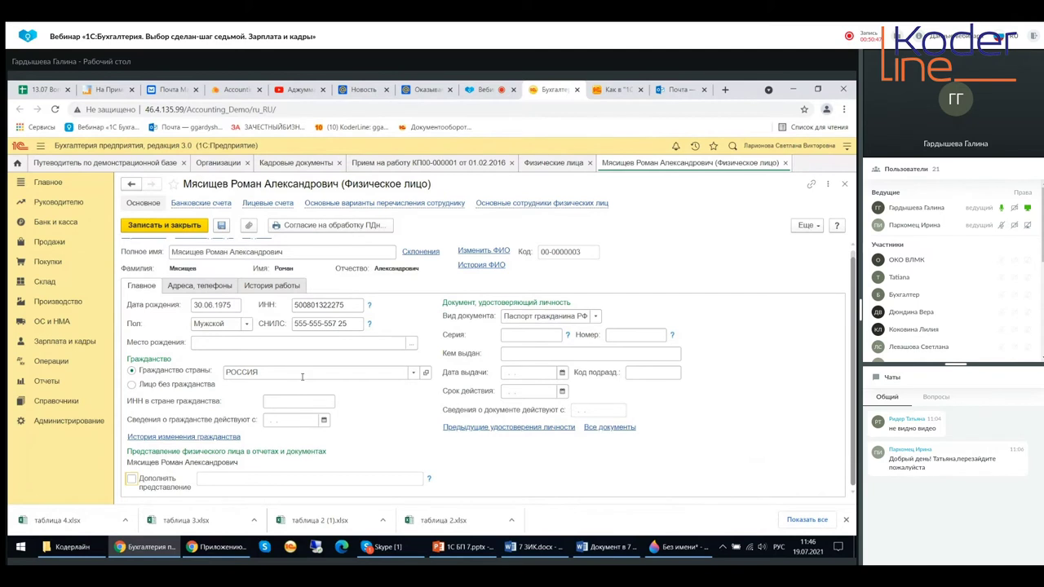
left_click(204, 287)
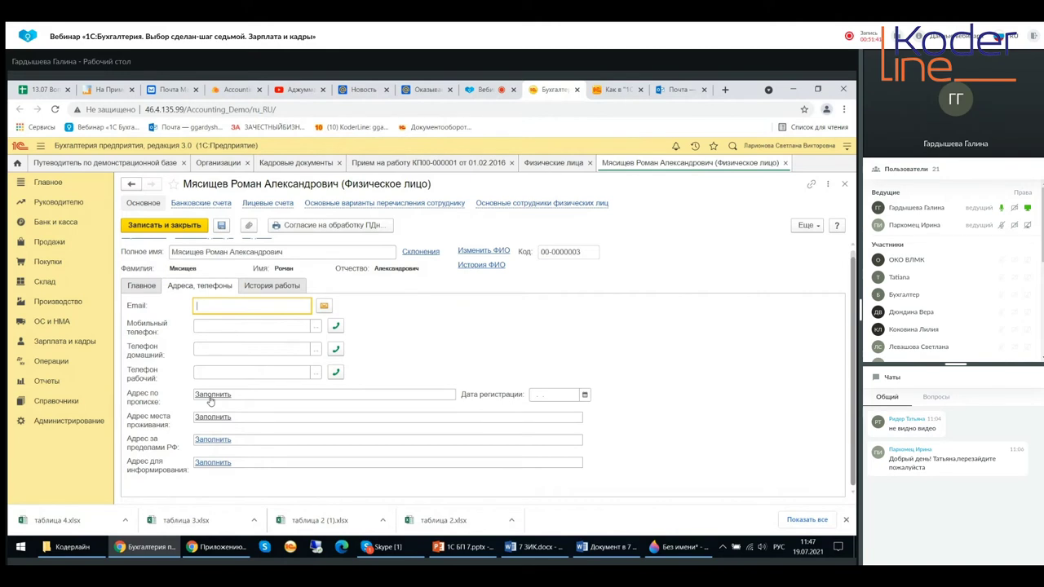
left_click(562, 395)
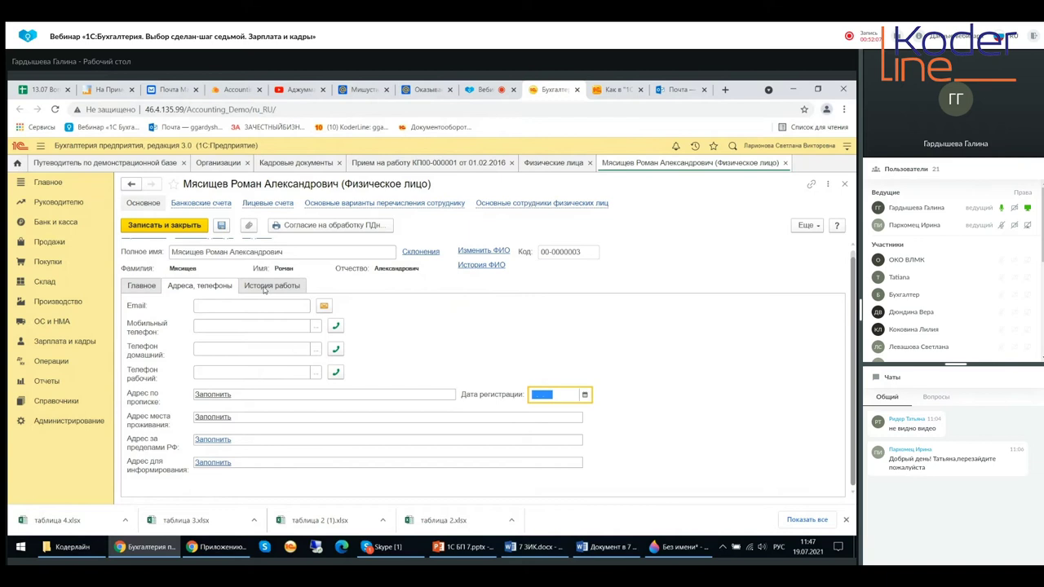
left_click(264, 289)
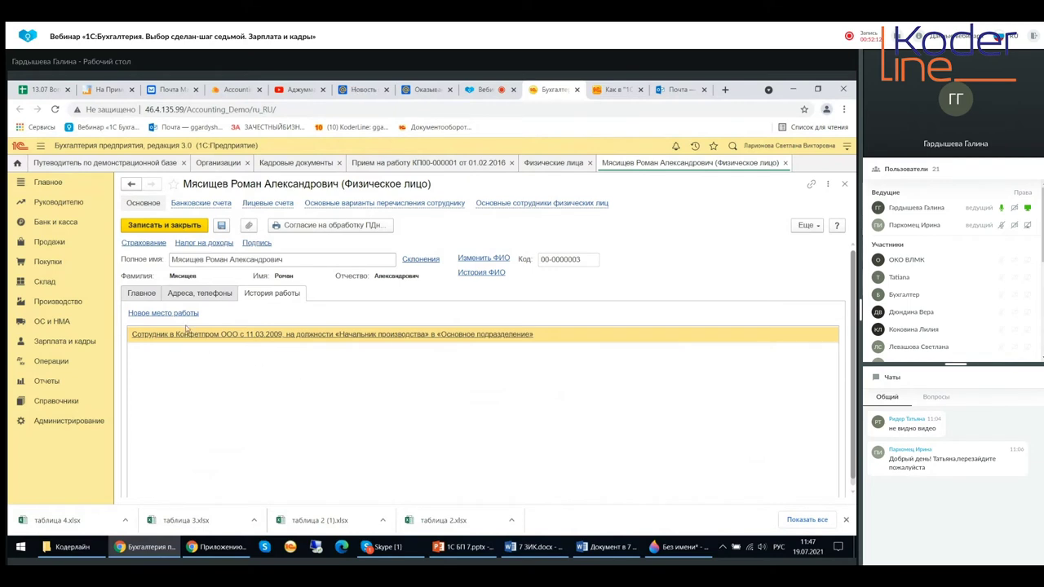
left_click(180, 296)
left_click(137, 297)
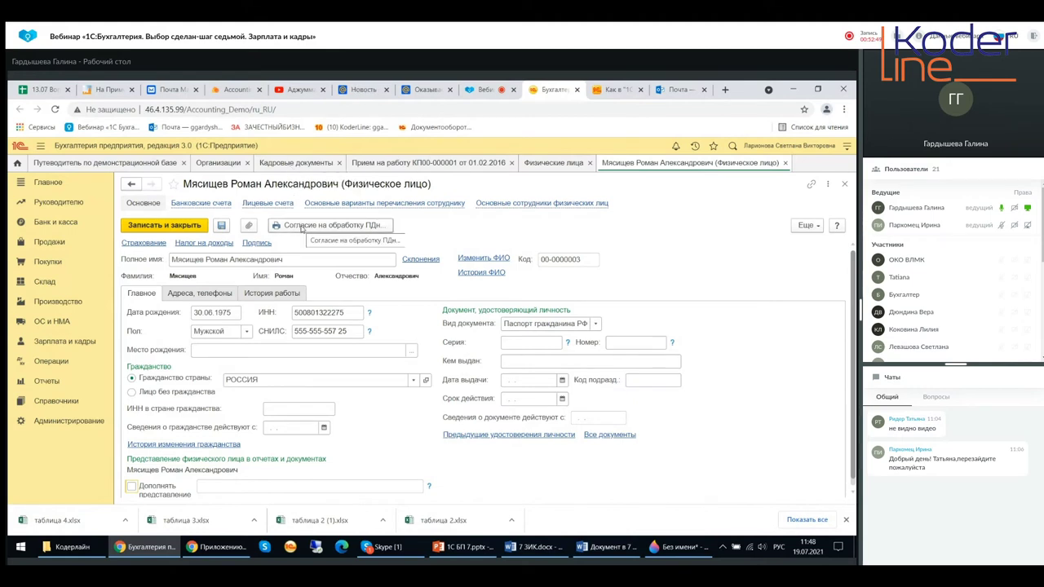
- Open a new Согласие на обработку ПДн from the person's card, view its print form options and close it without saving
left_click(302, 228)
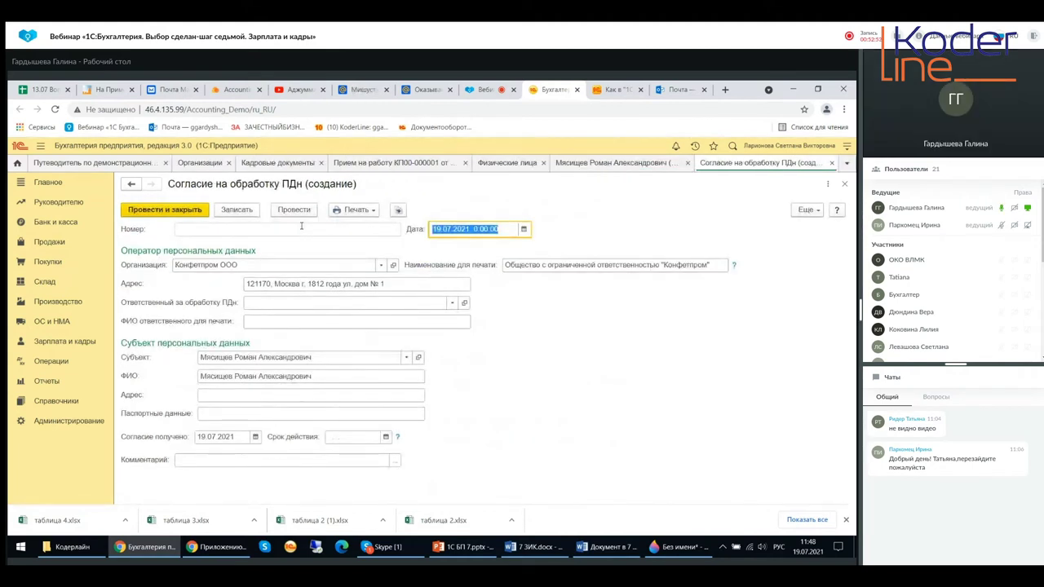
left_click(347, 210)
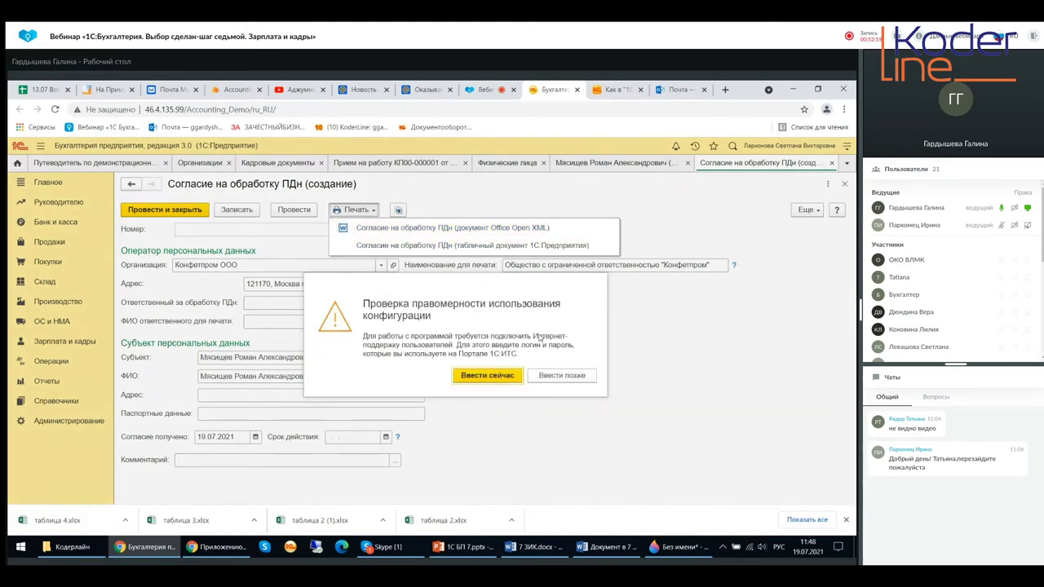
left_click(562, 375)
left_click(354, 209)
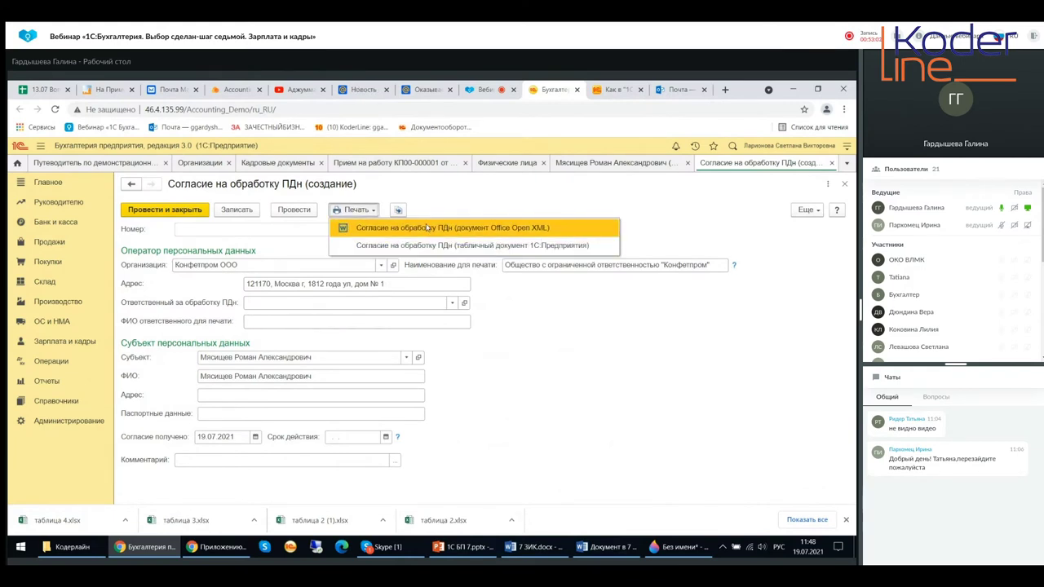
left_click(422, 247)
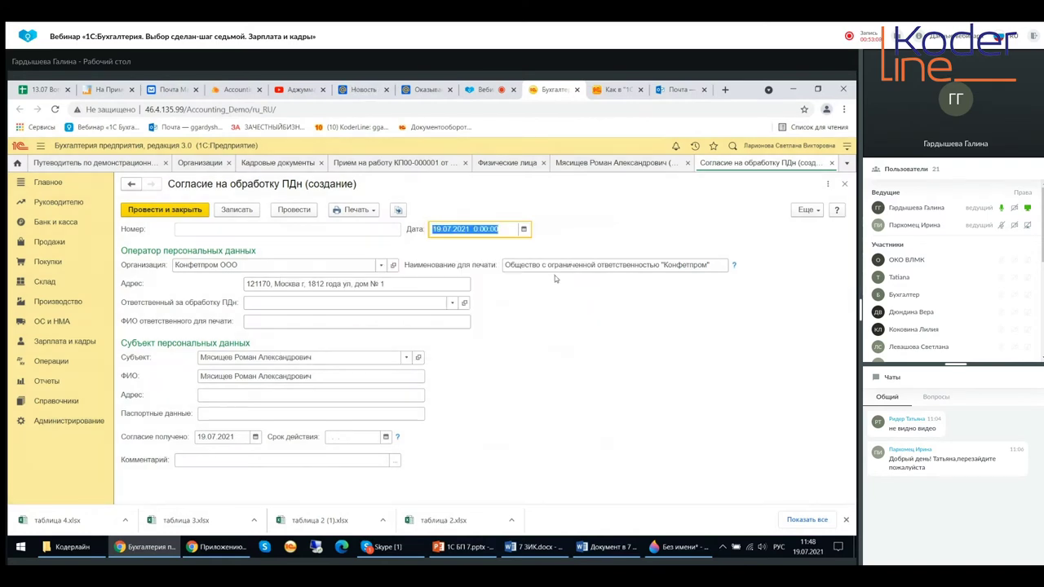
left_click(559, 271)
left_click(374, 212)
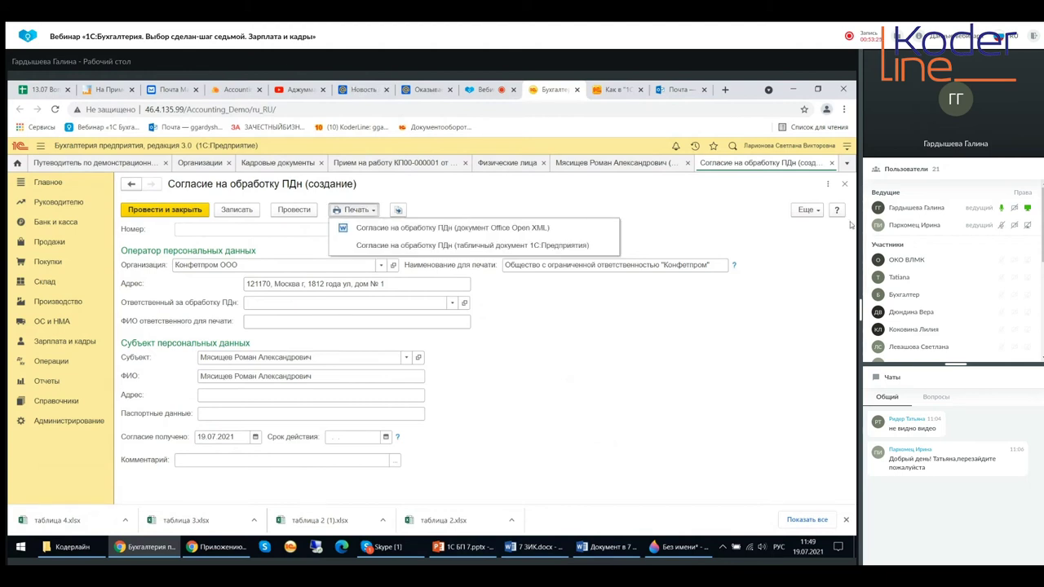
left_click(844, 184)
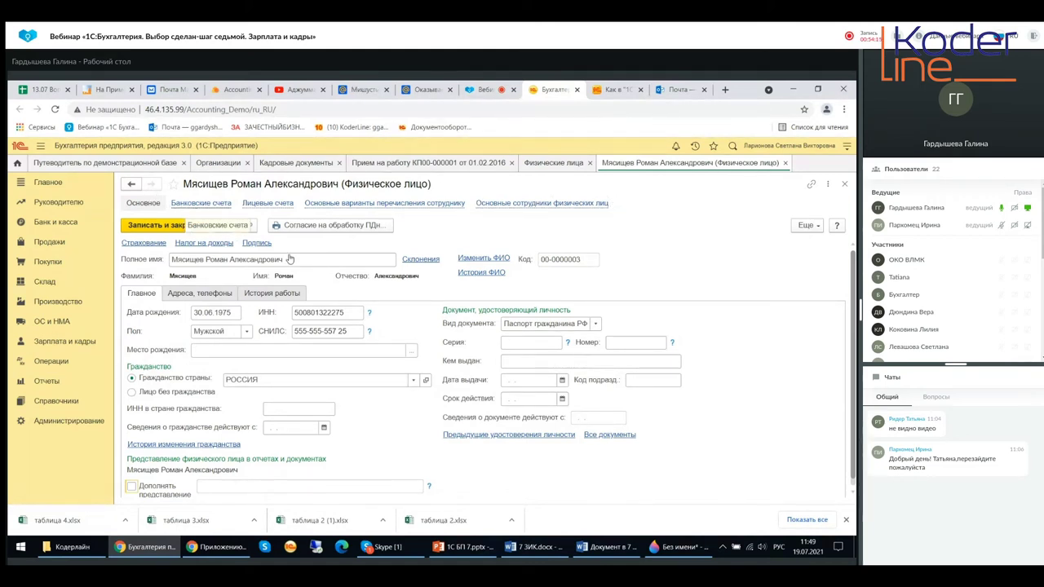
- View a blank new bank account form in the person's Банковские счета and close it without saving
left_click(200, 202)
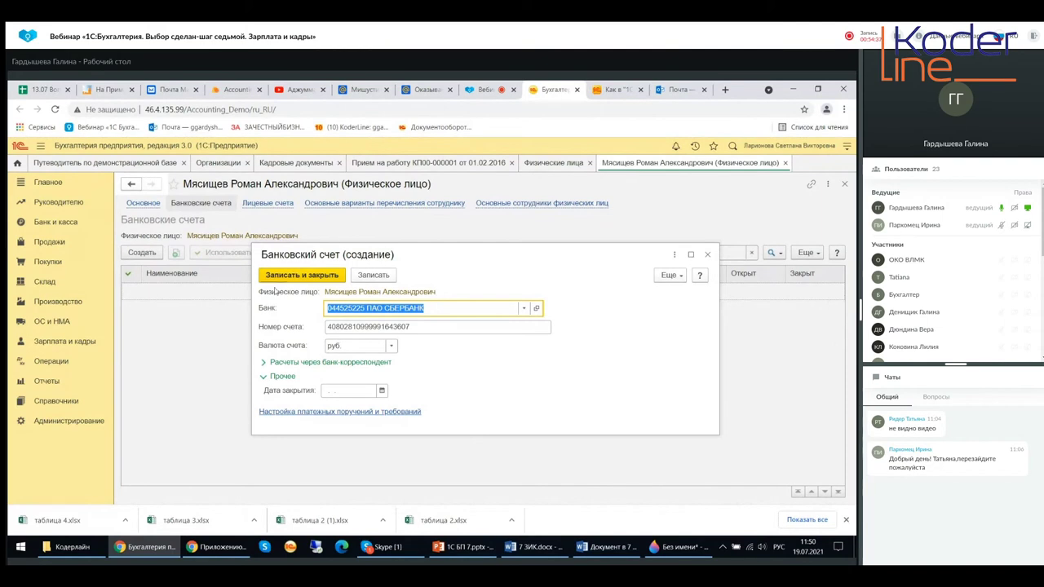
left_click(706, 255)
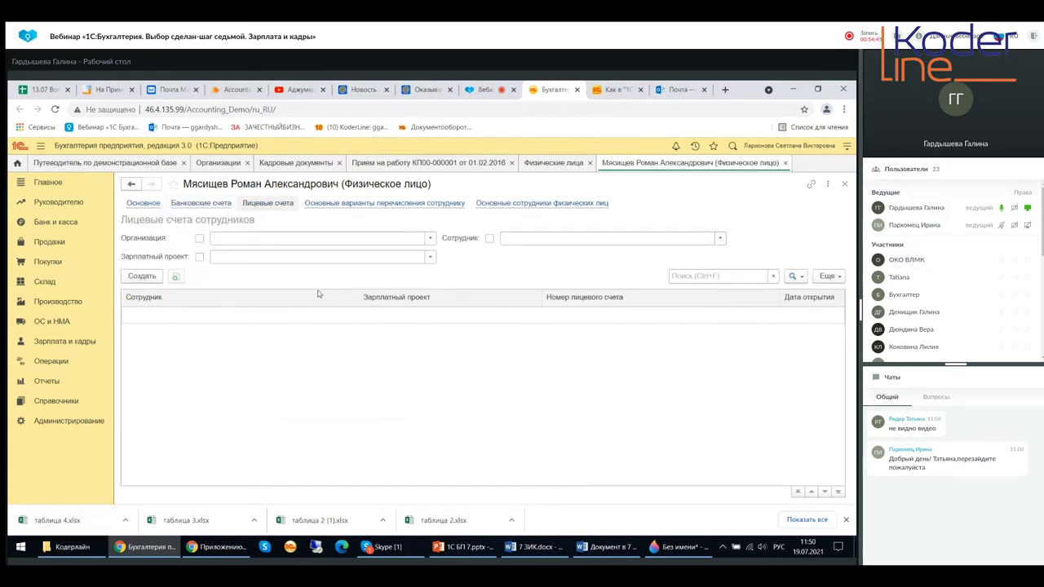
- Filter Лицевые счета сотрудников by the organization Конфетпром ООО and the first employee in the selection list
left_click(429, 238)
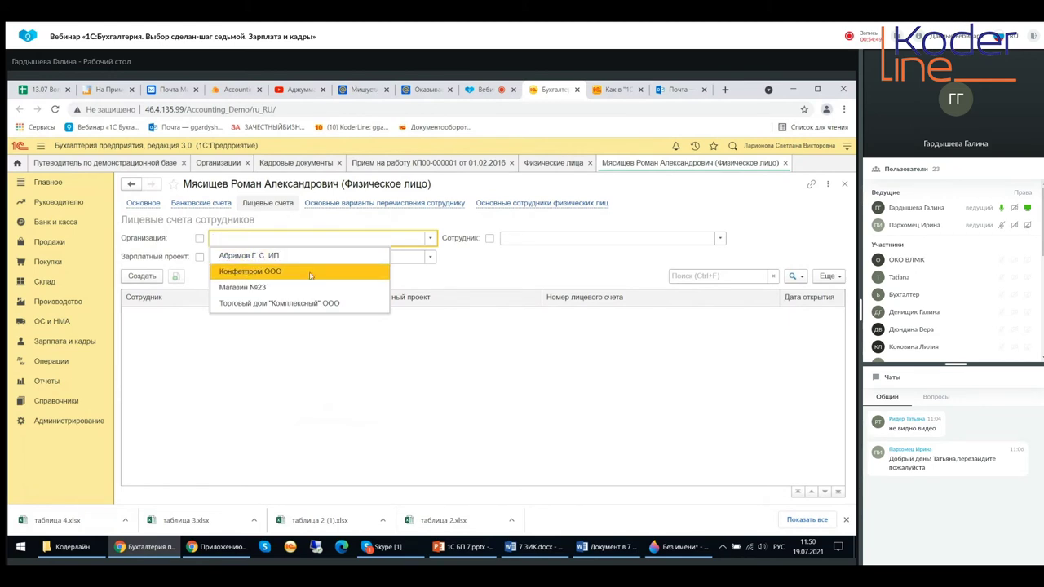
left_click(235, 272)
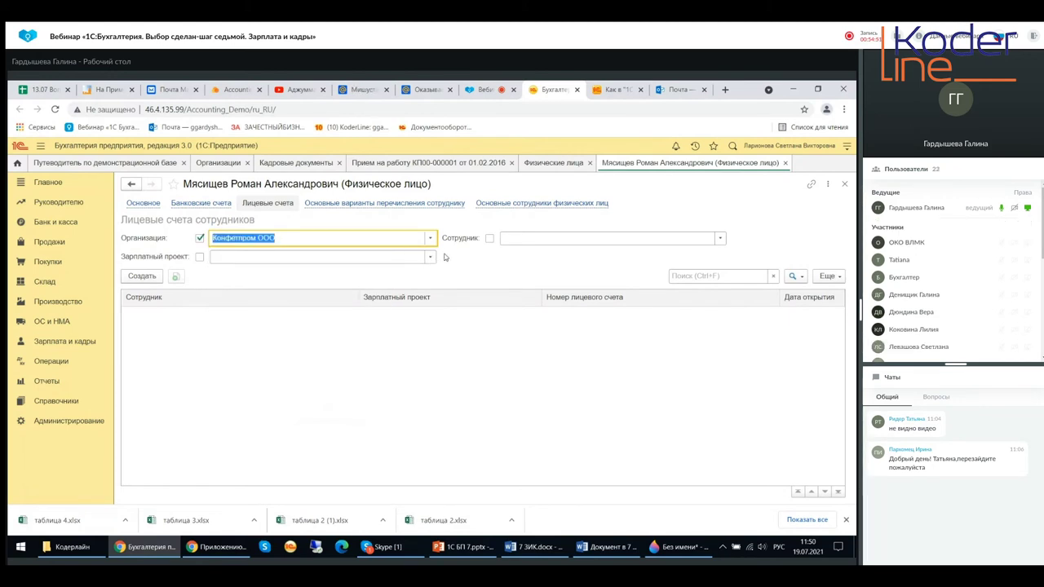
left_click(721, 238)
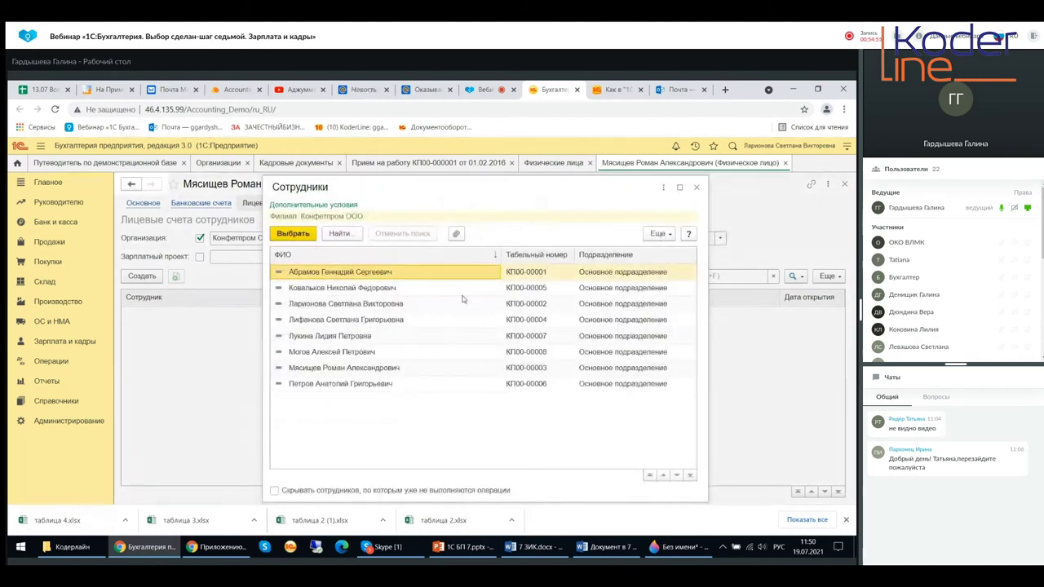
double_click(305, 274)
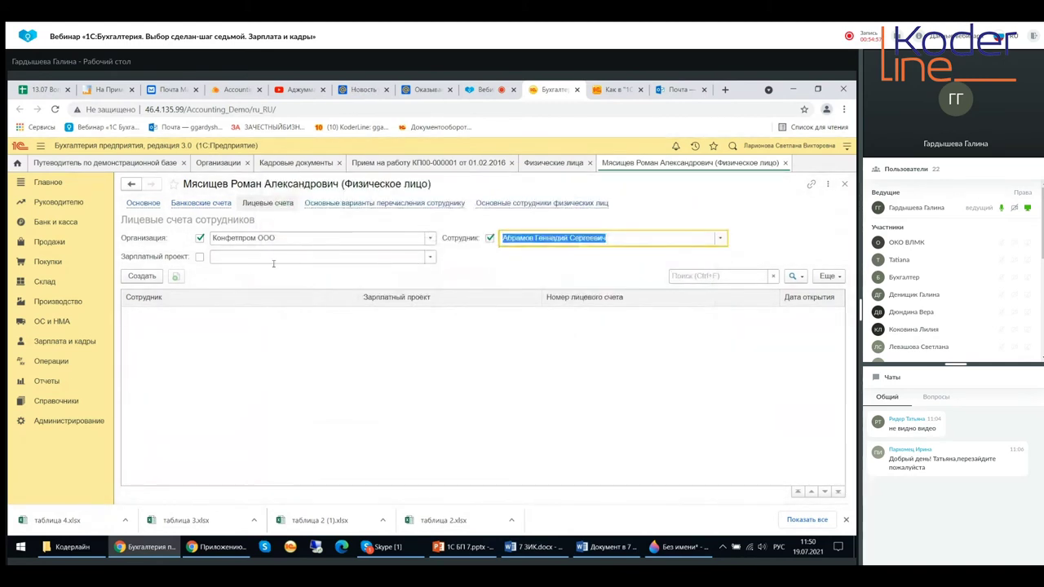
- Try to create a new entry in Лицевые счета сотрудников, and view a blank Основные варианты перечисления сотруднику form, closing it without saving
left_click(141, 276)
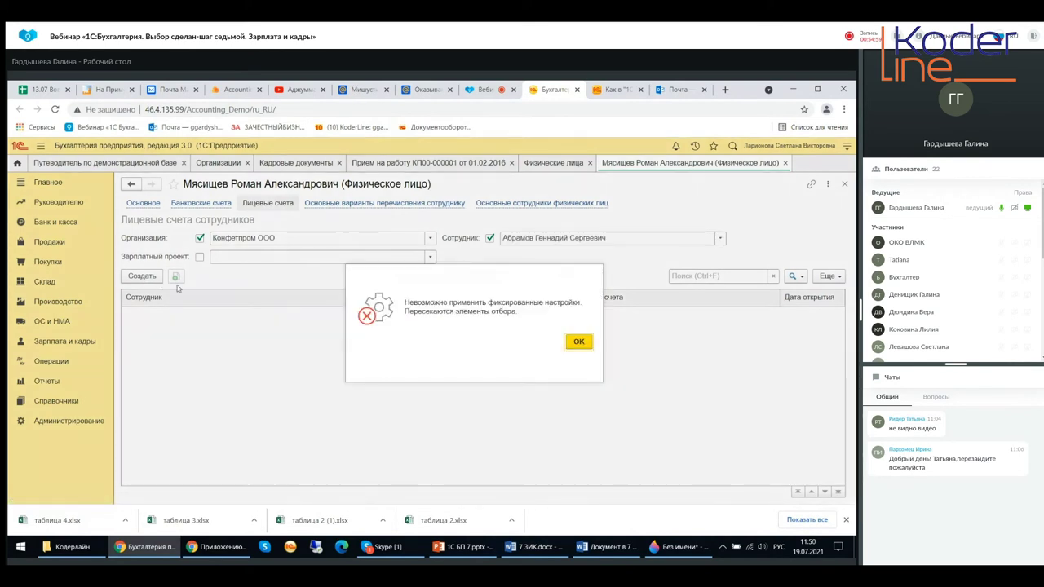
left_click(580, 343)
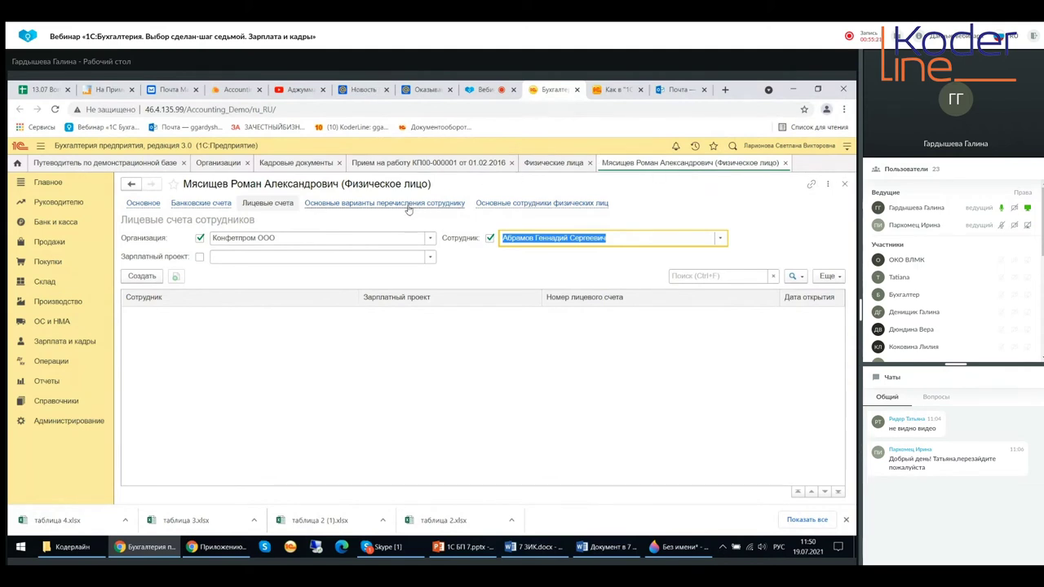
left_click(352, 205)
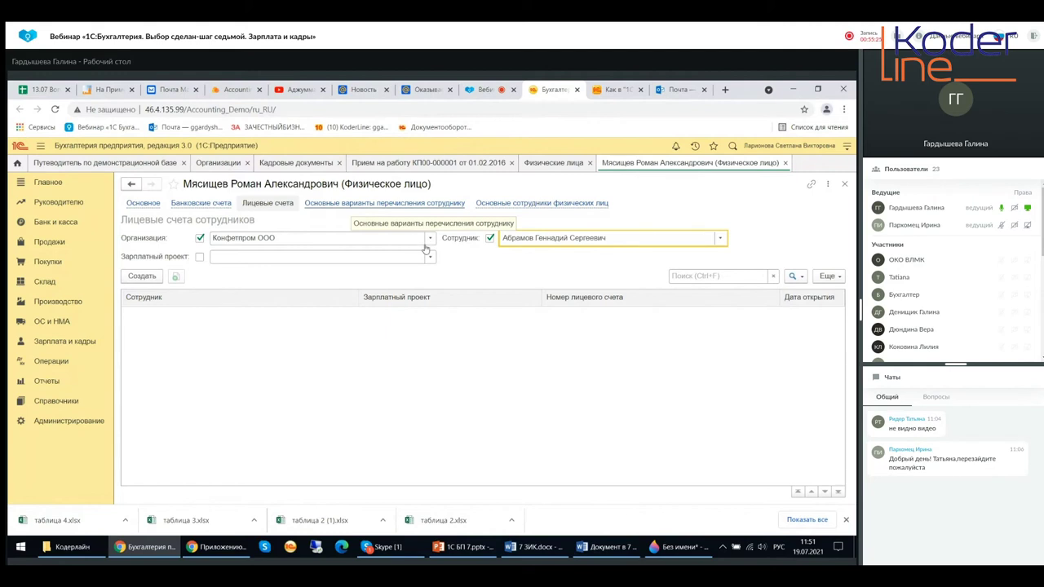
left_click(145, 239)
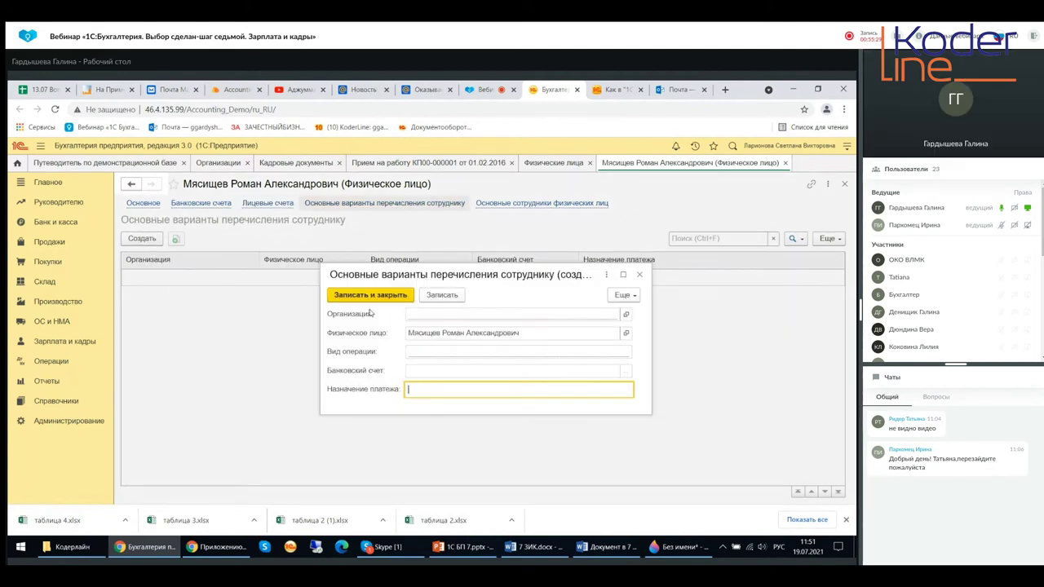
left_click(639, 274)
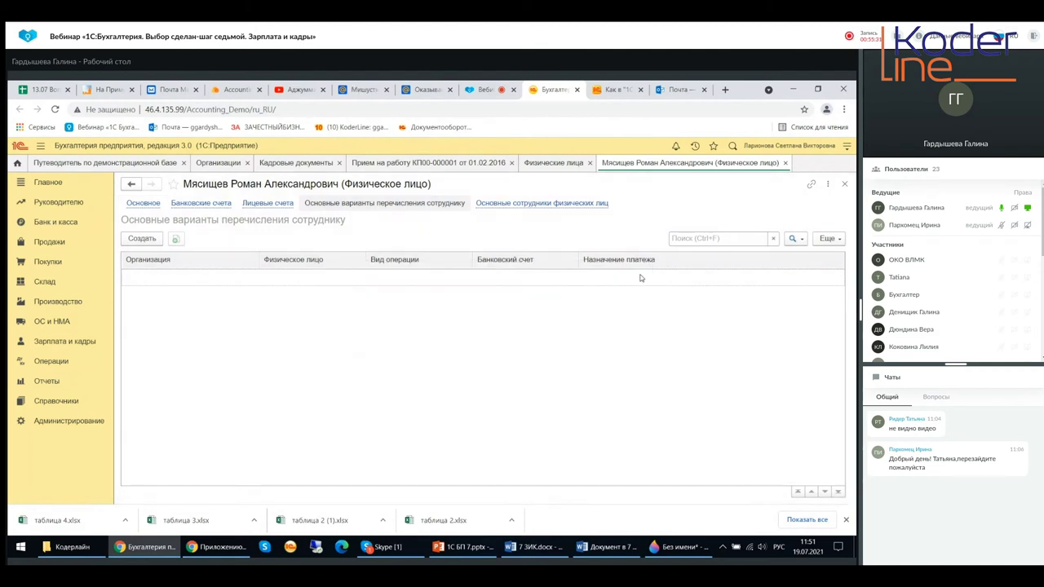
- Review the person's Основные сотрудники физических лиц section and close both the person's card and the Физические лица list
left_click(538, 204)
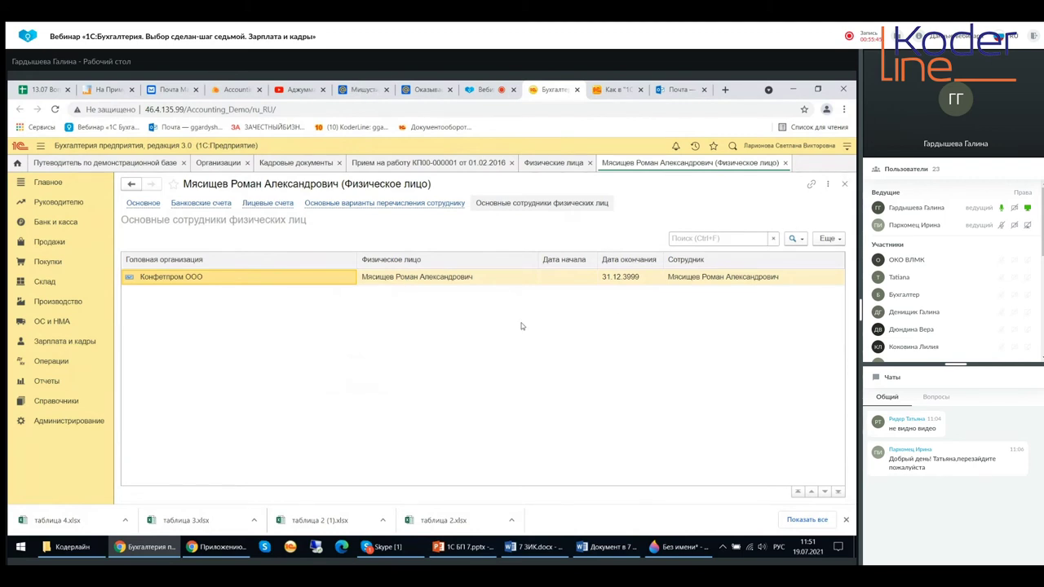
left_click(845, 184)
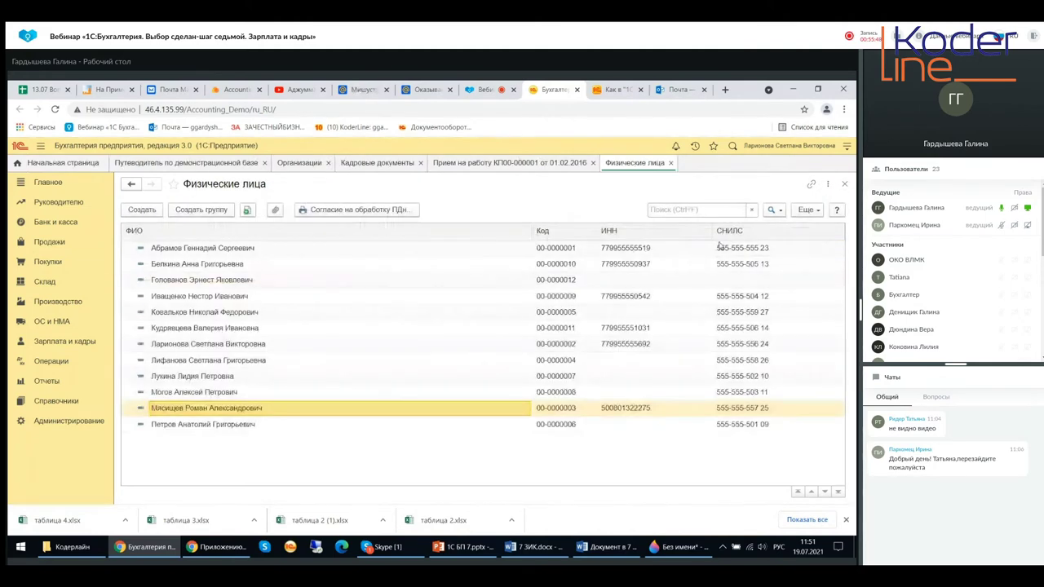
left_click(845, 184)
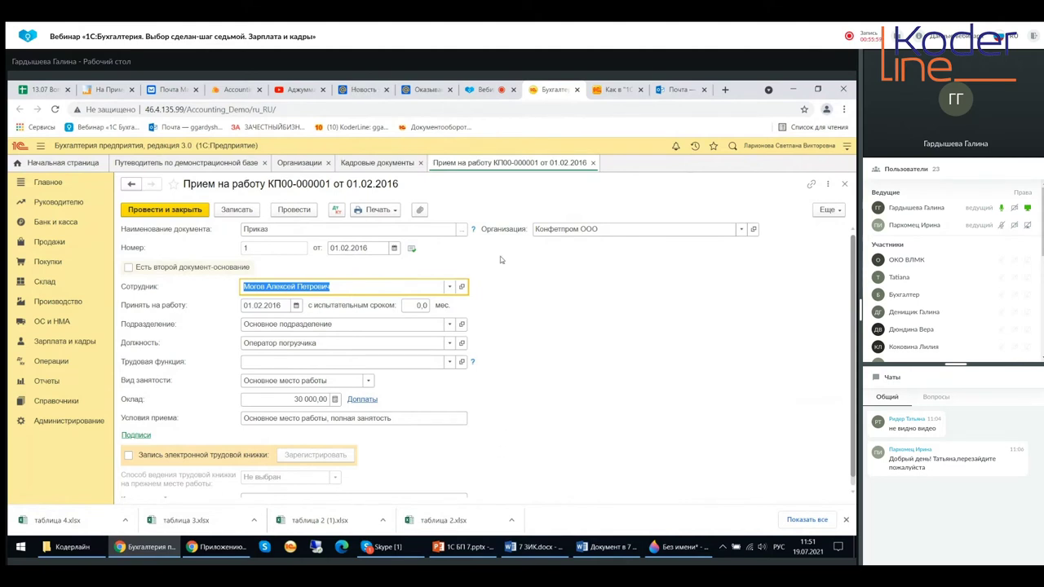
- Open the Трудовой договор (микропредприятий) print form of the hiring document and examine clauses 7 and 9 on probation and special work character
left_click(390, 215)
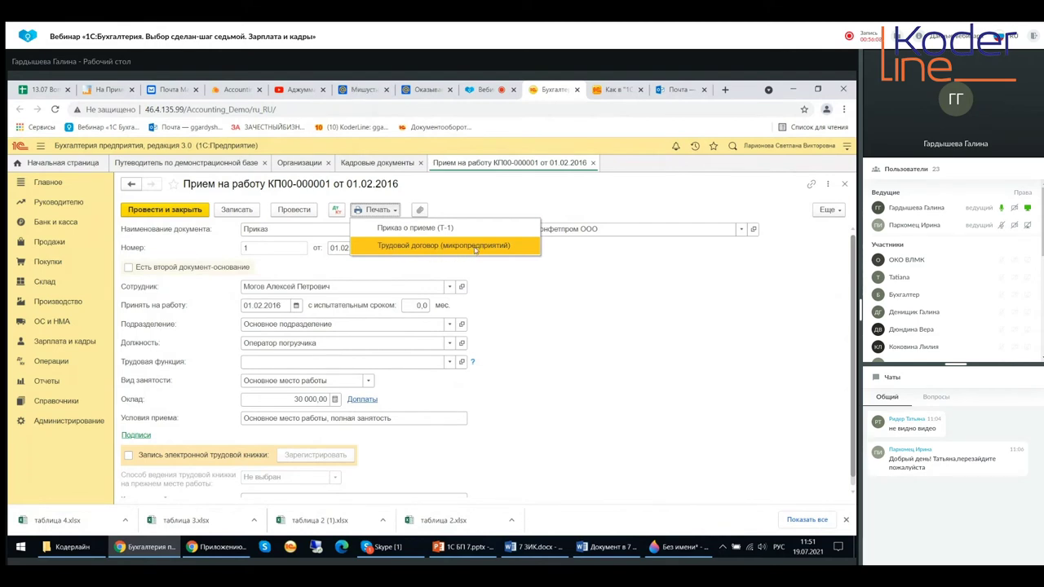
left_click(393, 246)
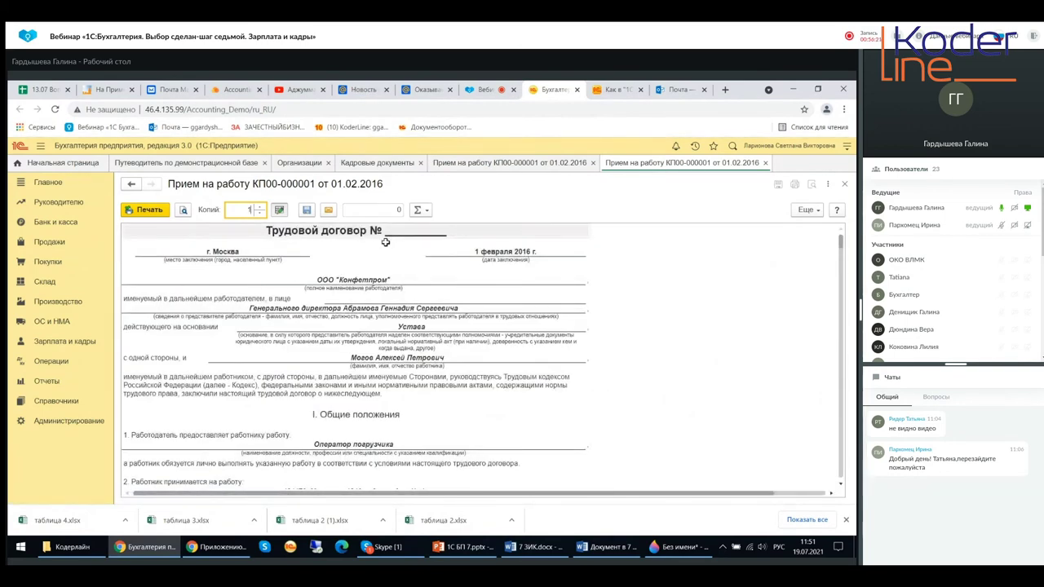
scroll(393, 267, "down", 5)
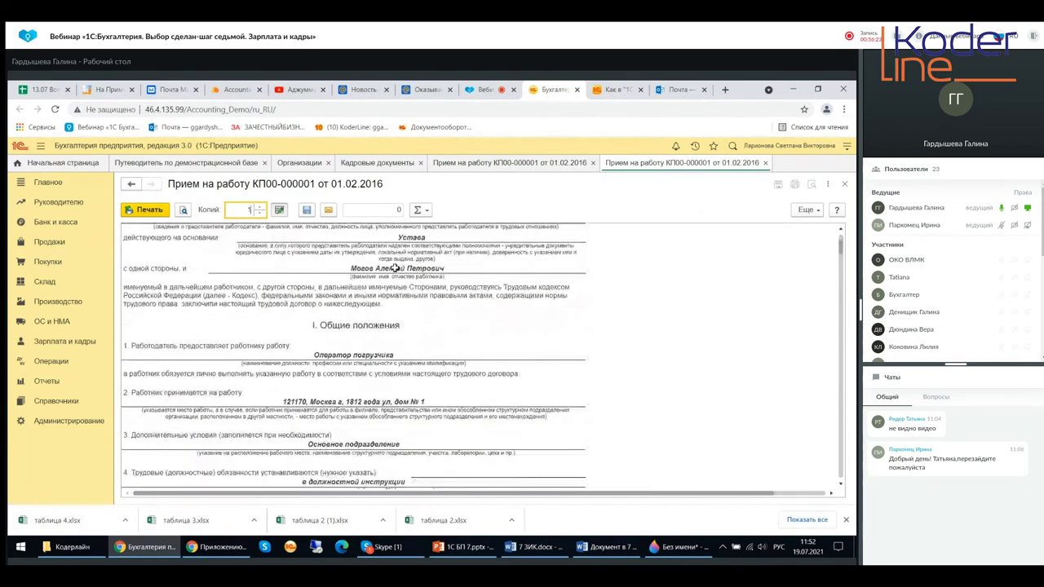
scroll(394, 266, "down", 4)
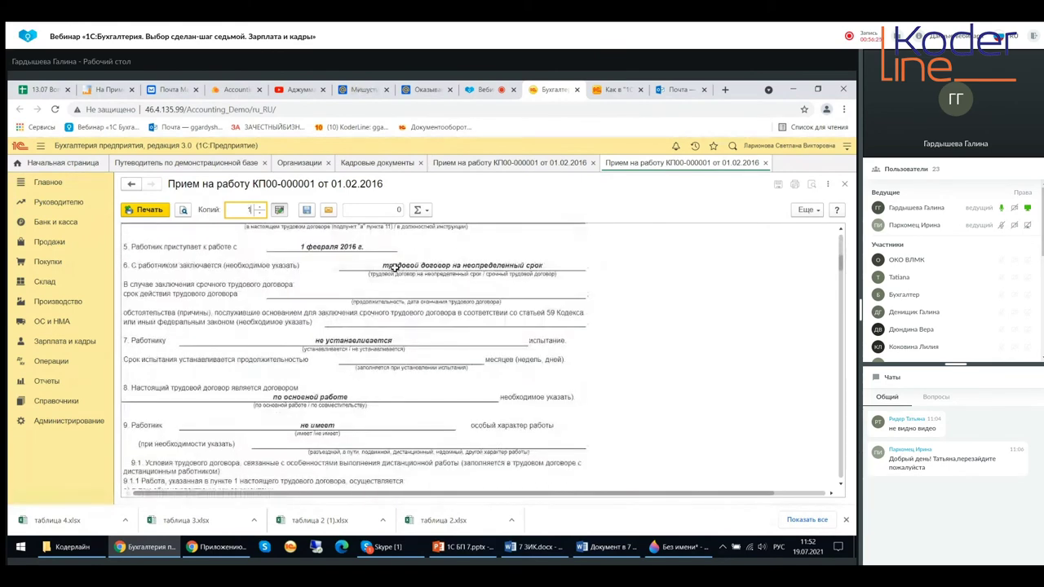
scroll(394, 266, "down", 6)
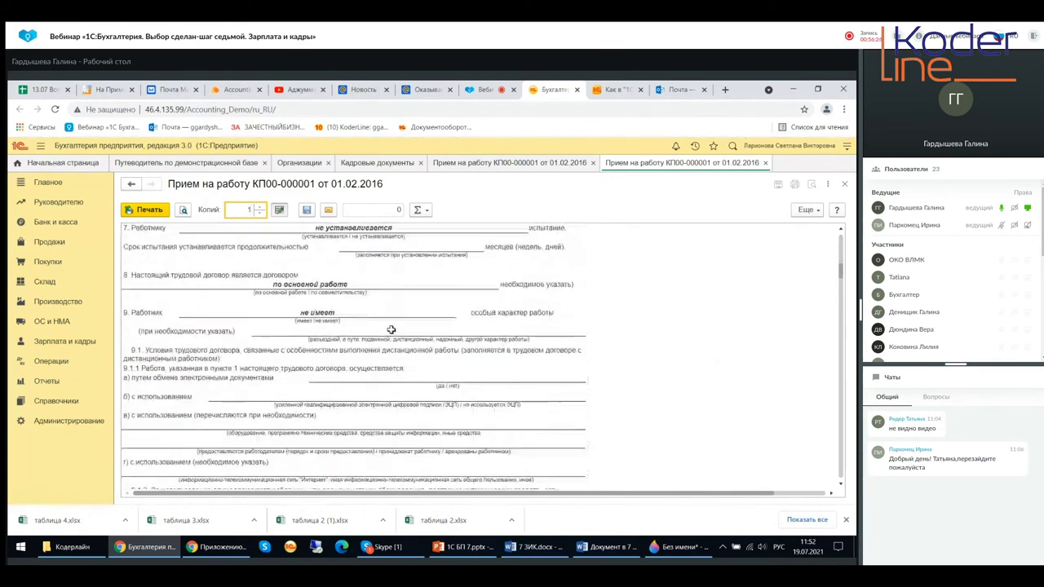
scroll(394, 353, "up", 5)
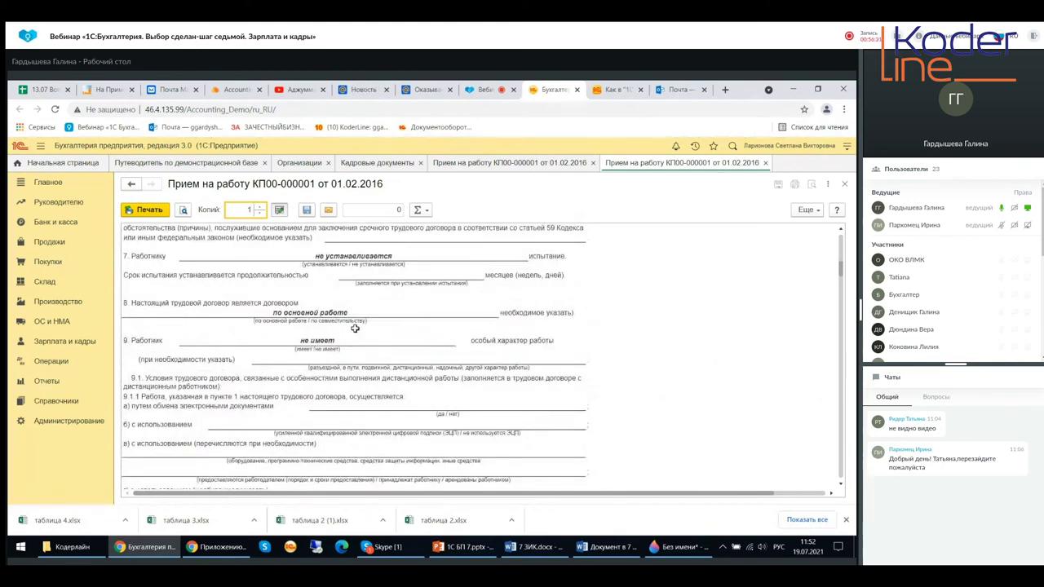
scroll(355, 328, "up", 2)
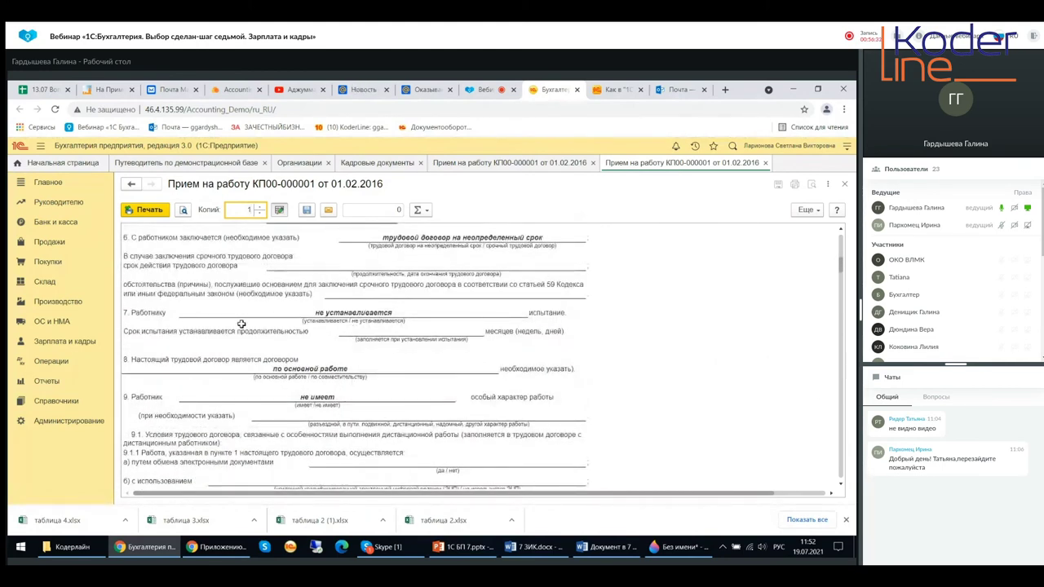
left_click(332, 313)
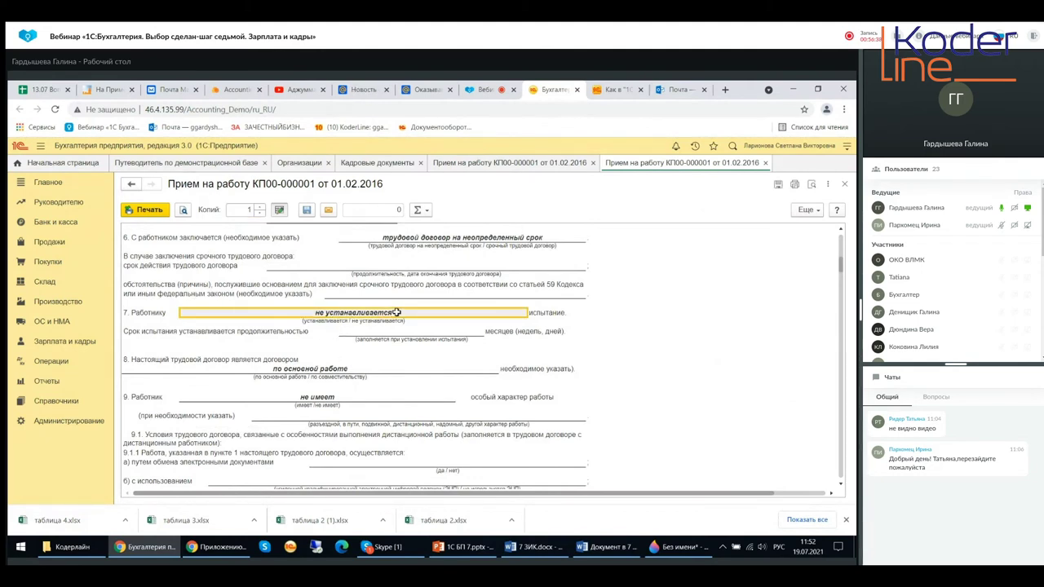
left_click(337, 397)
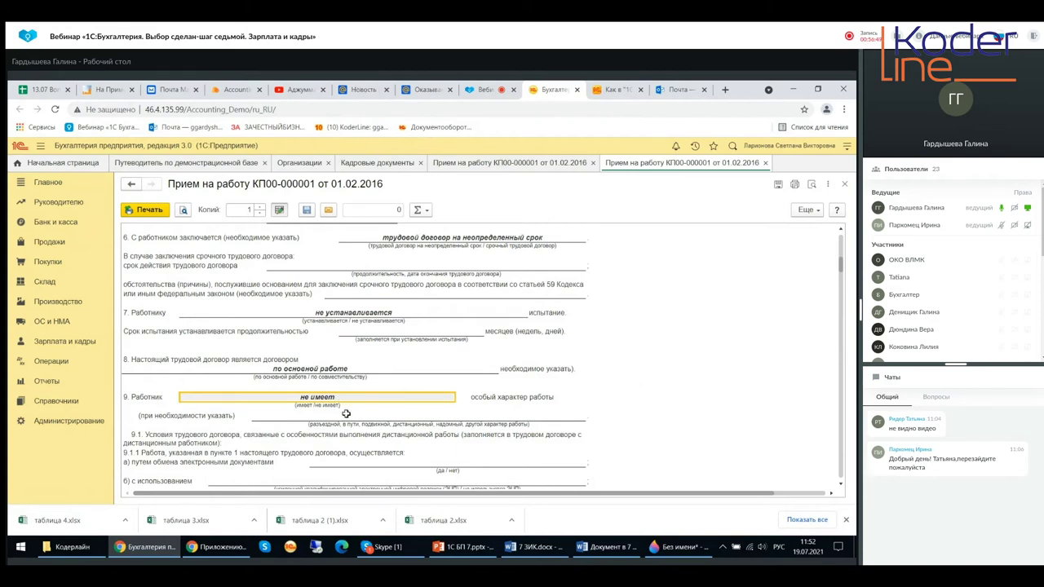
- Read the contract's home-working conditions and the employee's rights and duties, and close the print form
scroll(346, 414, "down", 3)
scroll(346, 414, "down", 3)
scroll(346, 414, "down", 6)
scroll(346, 415, "down", 5)
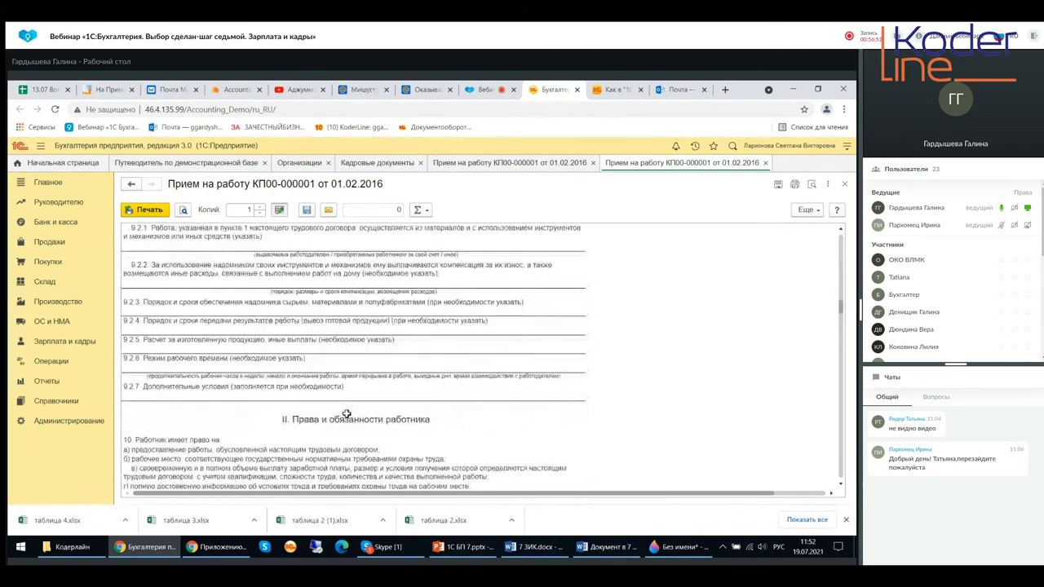
scroll(347, 414, "up", 4)
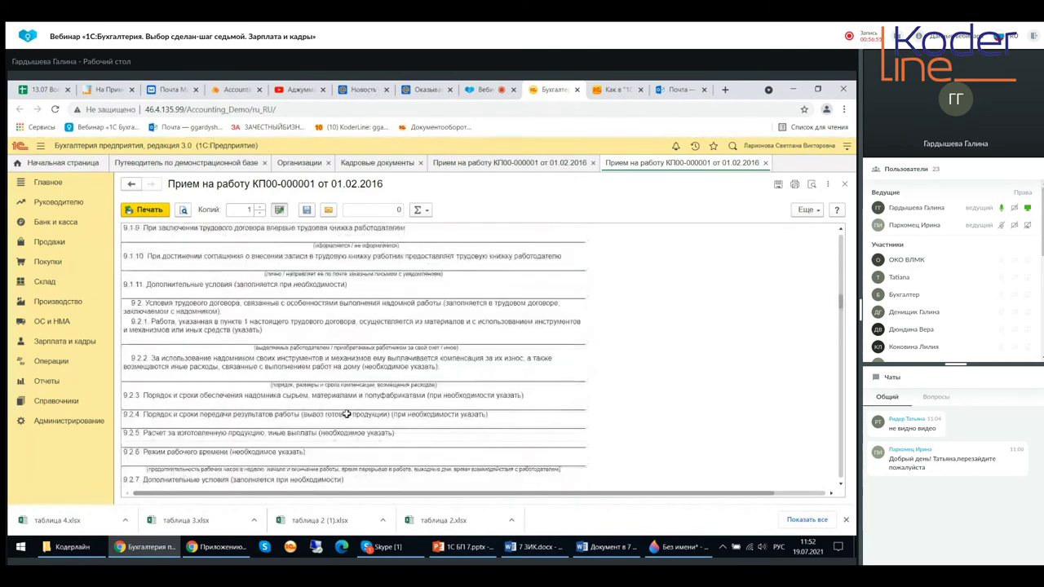
scroll(347, 414, "down", 10)
scroll(347, 414, "down", 2)
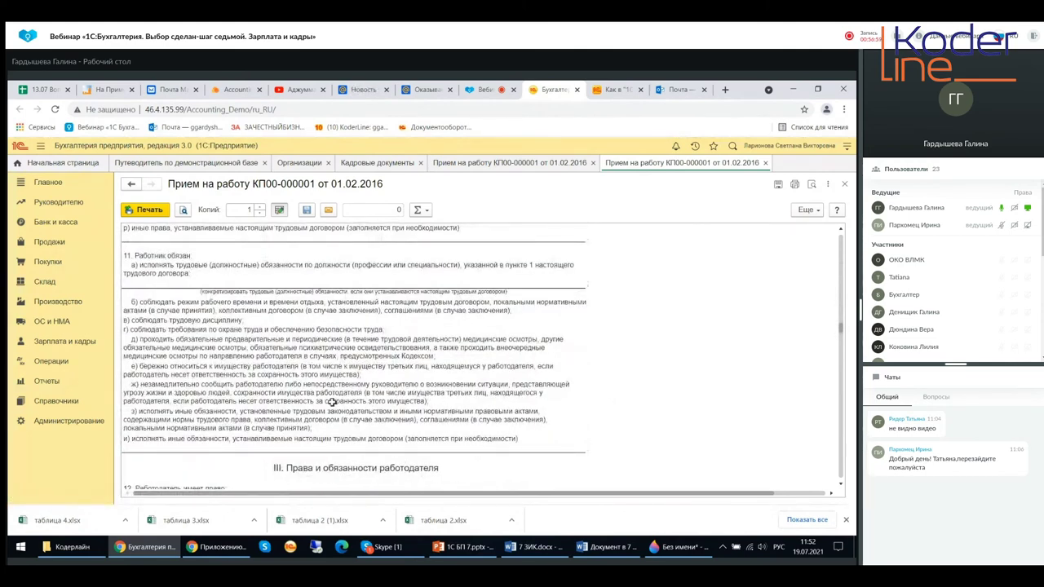
scroll(311, 393, "up", 4)
scroll(312, 394, "up", 5)
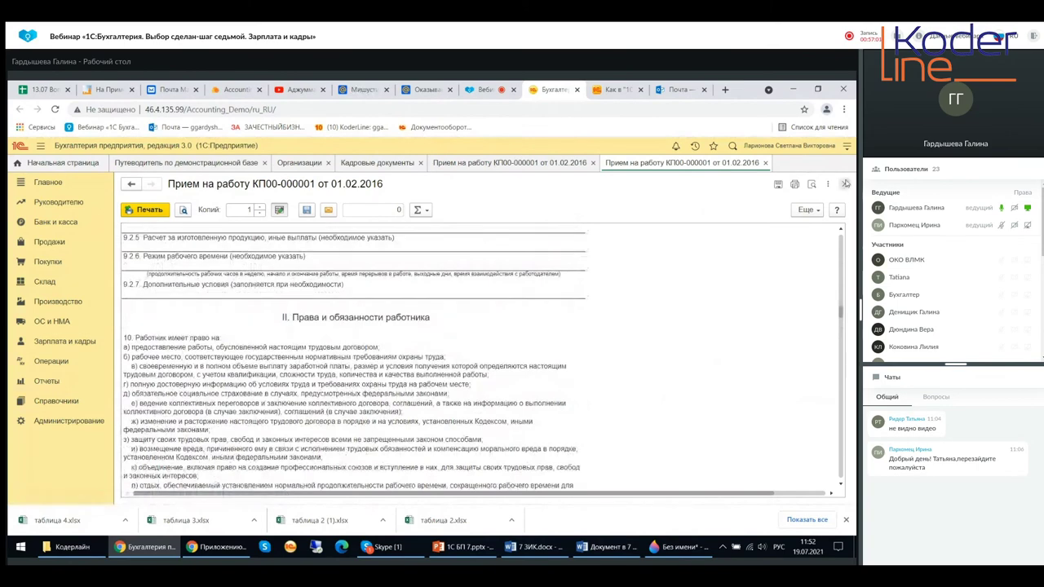
left_click(844, 184)
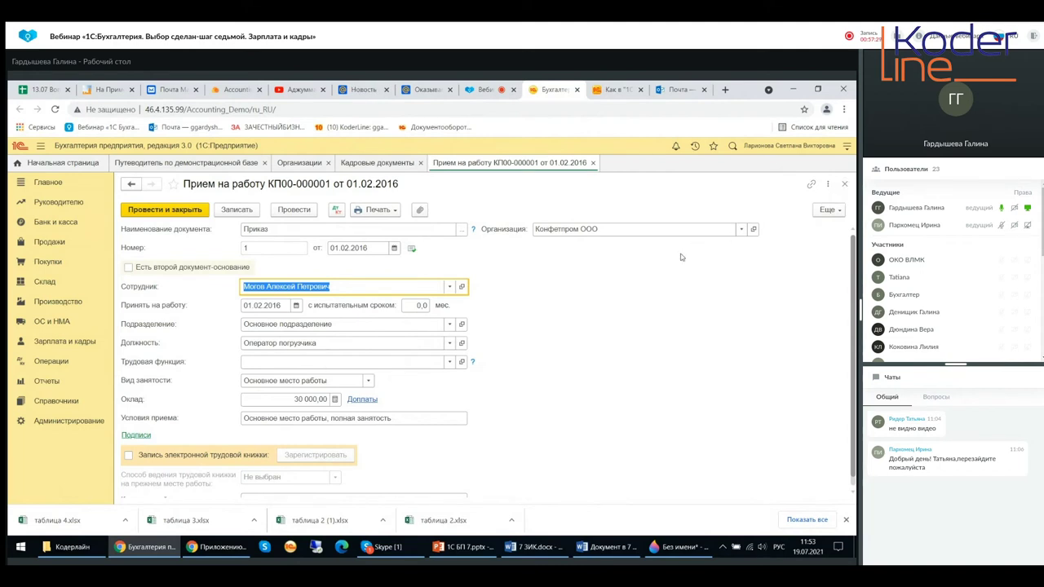
- Enable Запись электронной трудовой книжки in the hiring document and close the document without saving the change
scroll(681, 257, "down", 1)
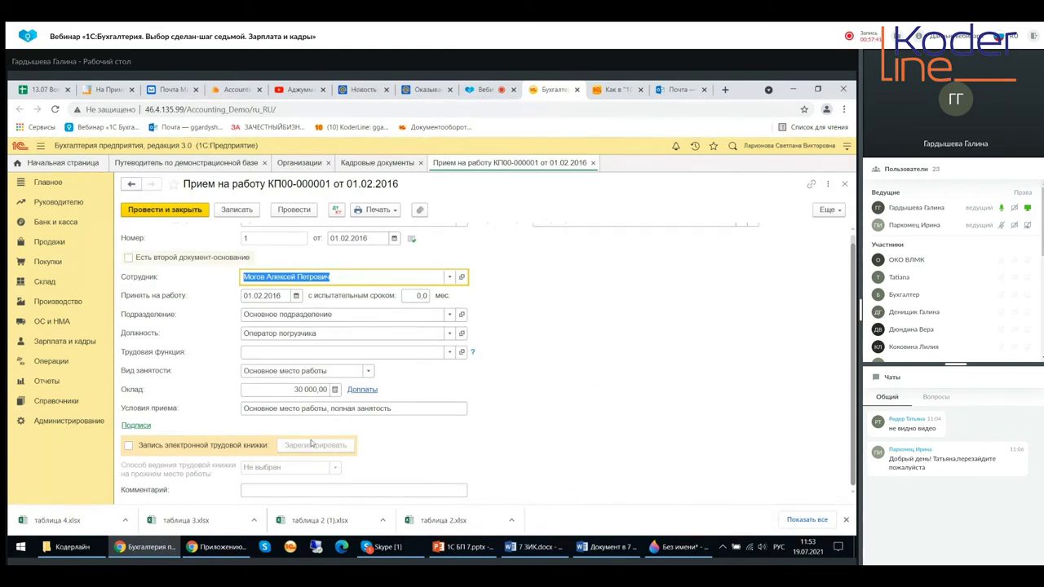
left_click(128, 446)
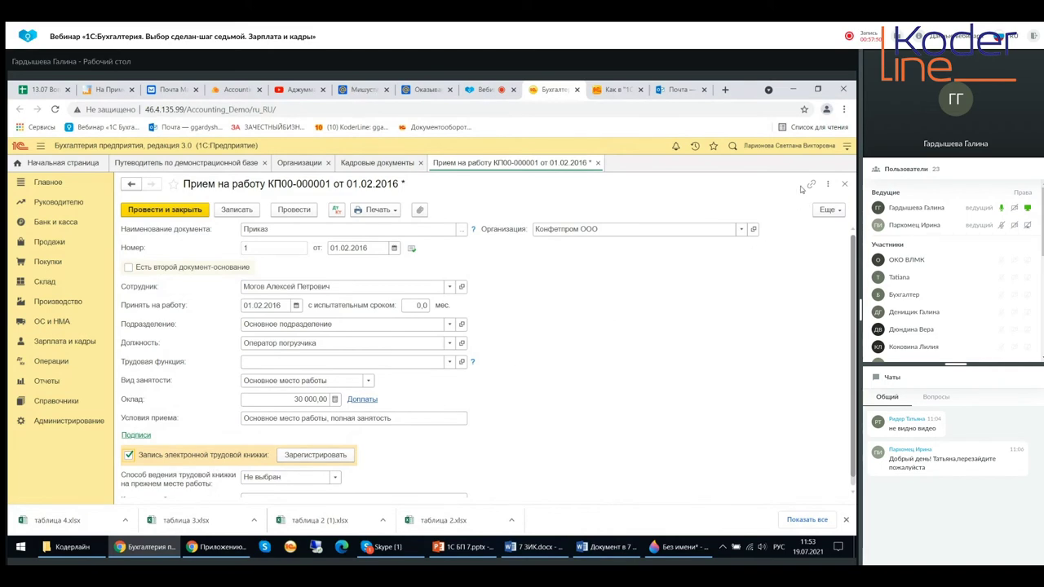
left_click(849, 186)
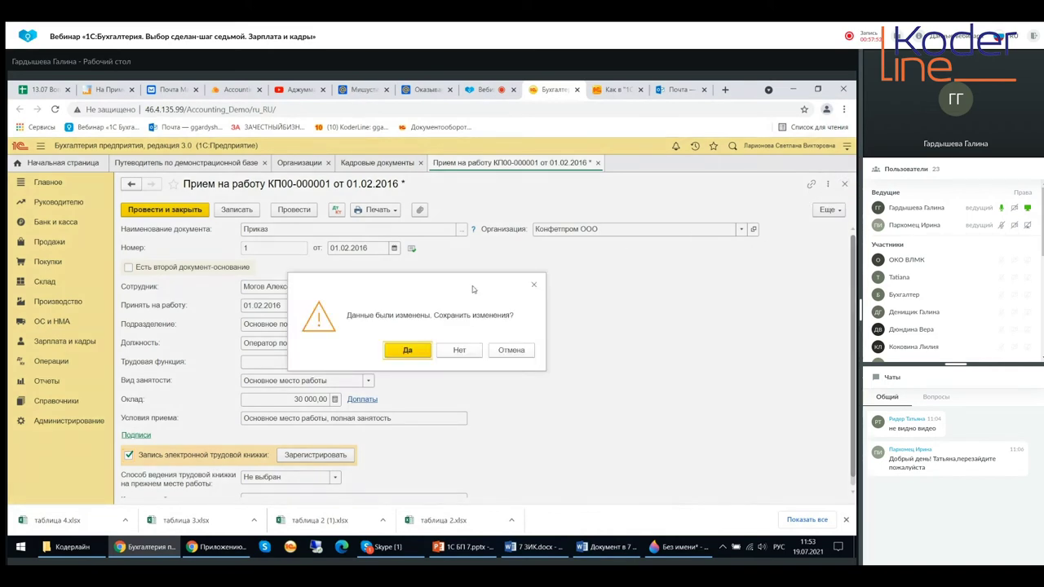
left_click(470, 349)
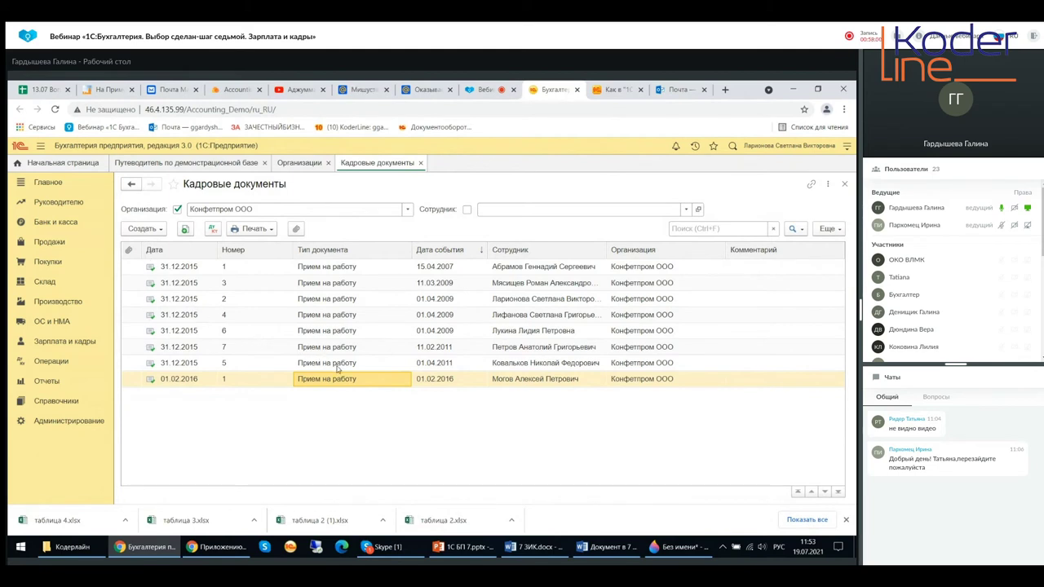
- View the document types that can be created in Кадровые документы and close that list and the Организации list
left_click(161, 232)
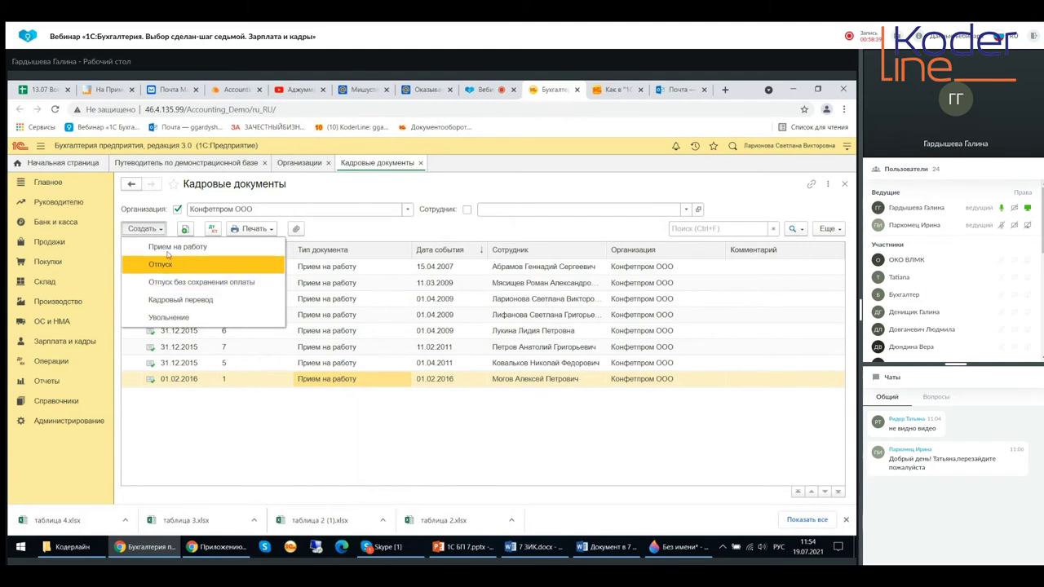
left_click(469, 226)
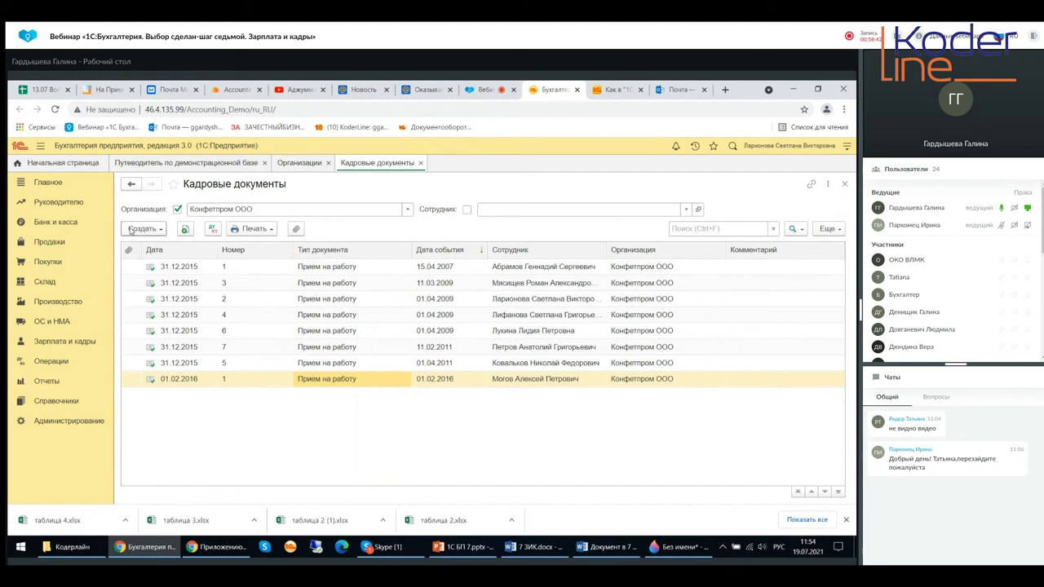
left_click(844, 184)
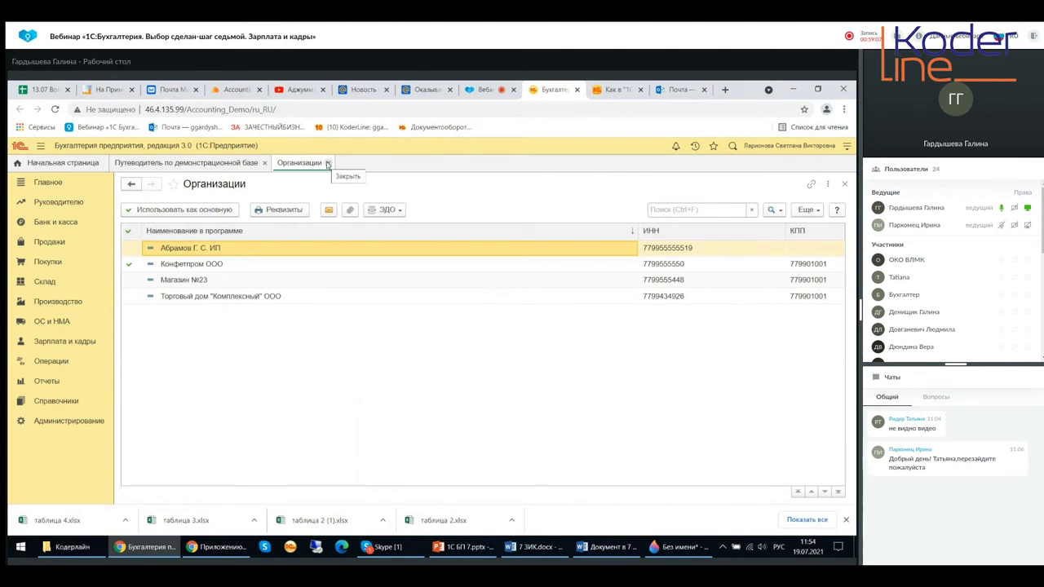
left_click(327, 163)
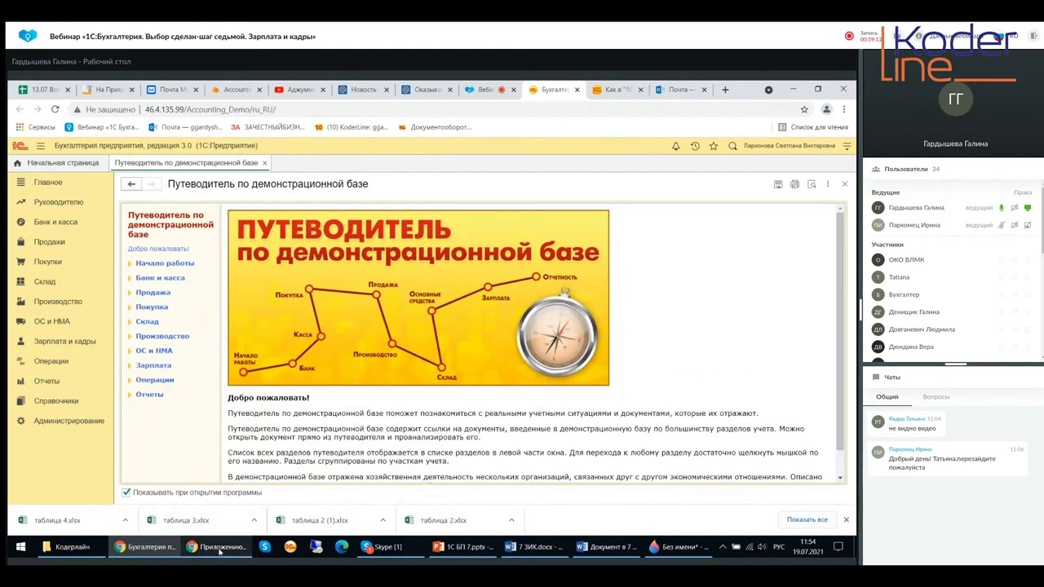
mouse_move(159, 555)
left_click(159, 555)
left_click(155, 549)
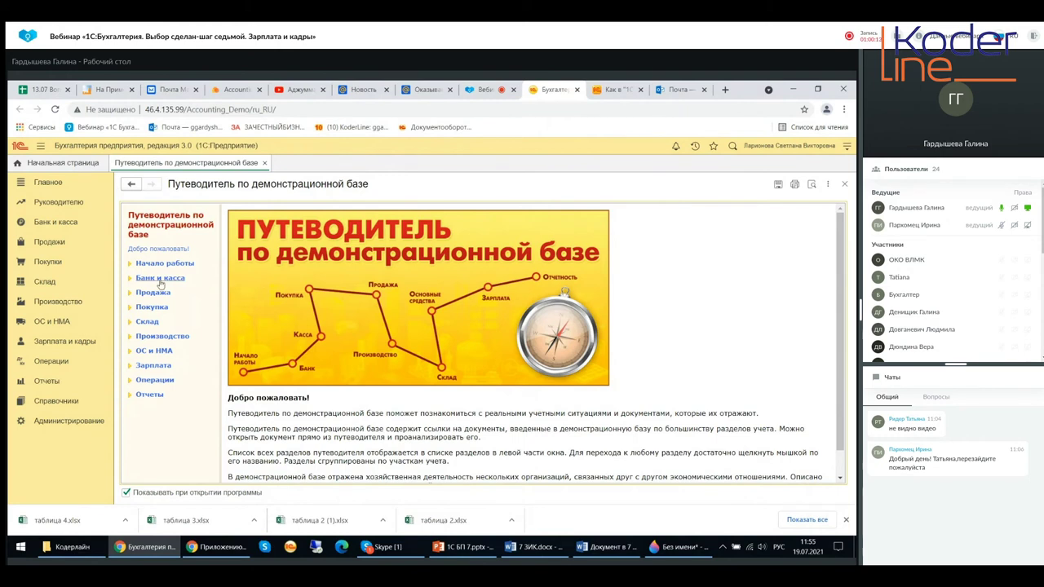
- Expand the Зарплата, Начало работы and Банк и касса sections of Путеводитель по демонстрационной базе to view their topics
left_click(130, 365)
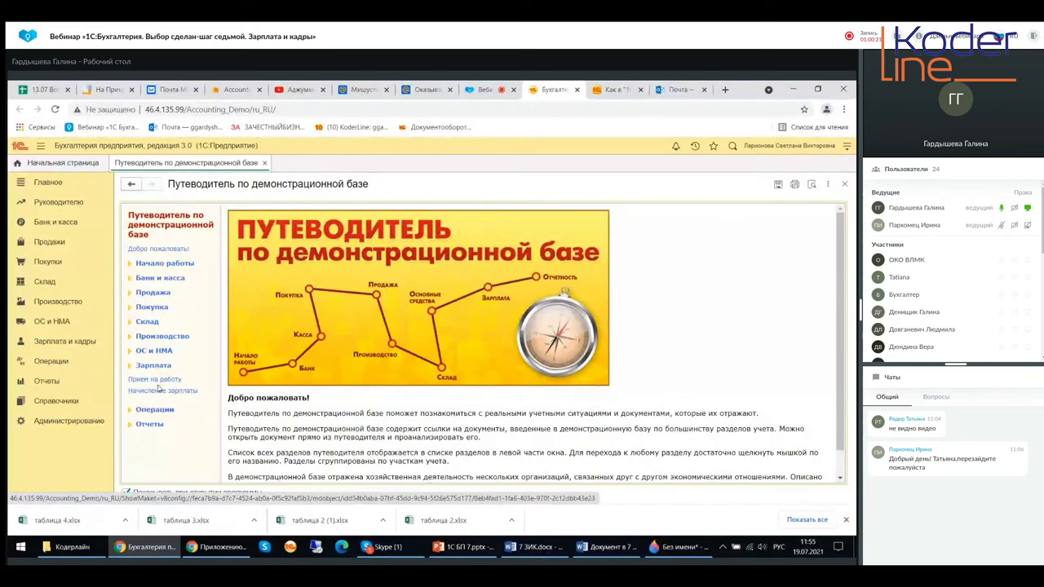
scroll(279, 335, "down", 1)
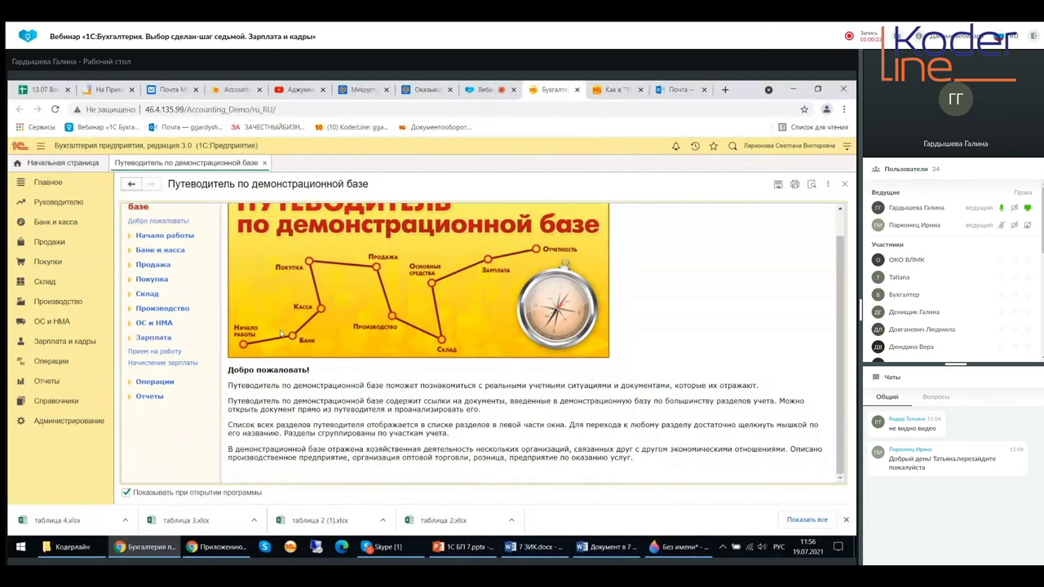
left_click(153, 236)
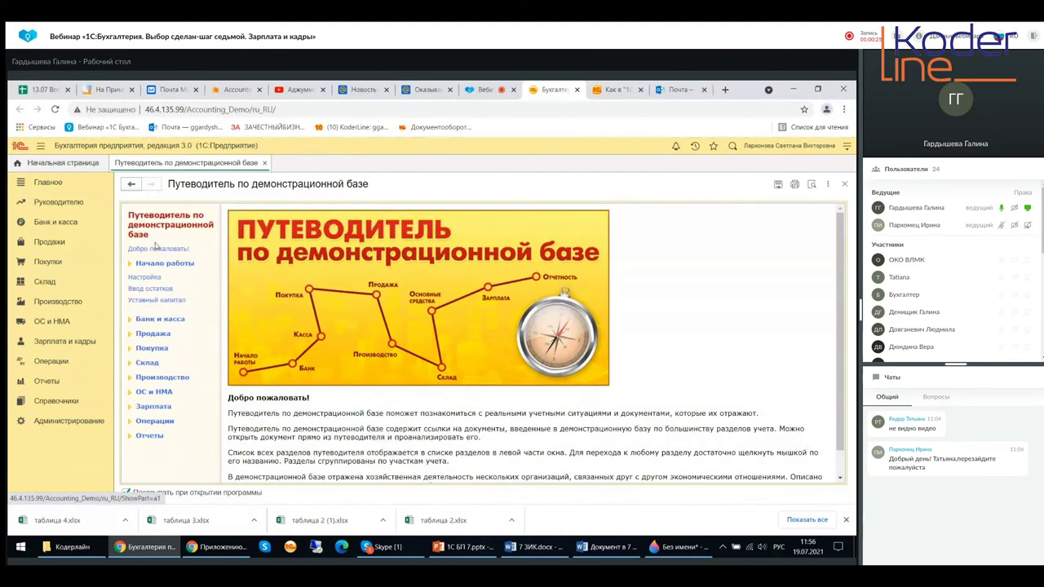
left_click(144, 320)
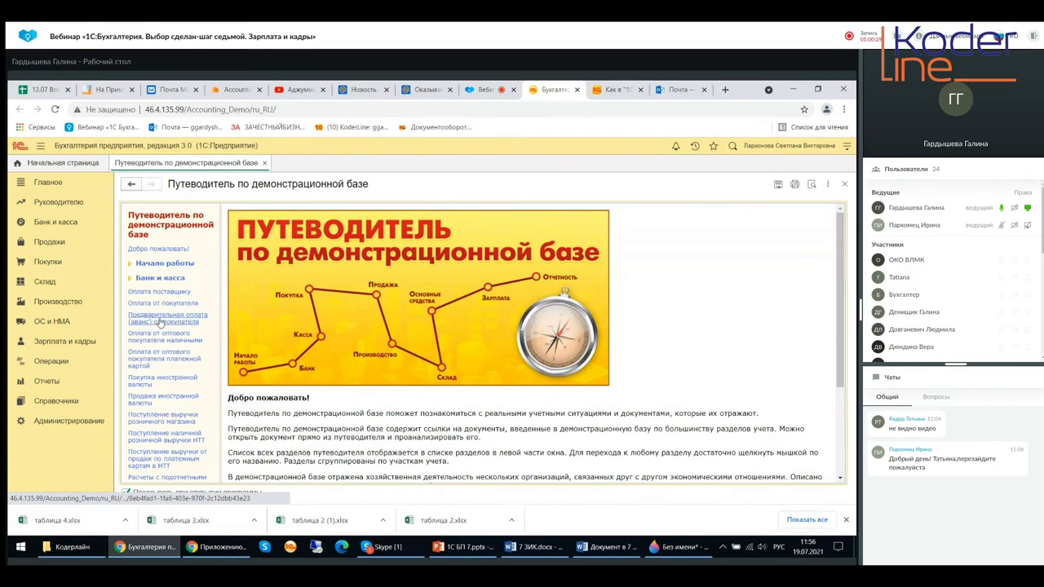
- Look through the remaining sections of Путеводитель по демонстрационной базе and close the guide
scroll(161, 326, "down", 1)
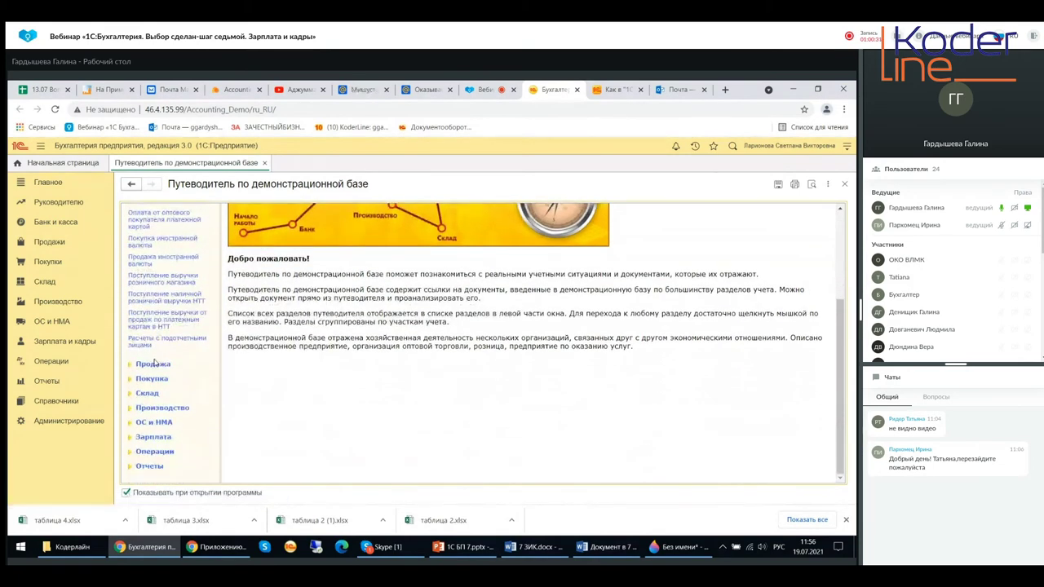
scroll(158, 359, "up", 1)
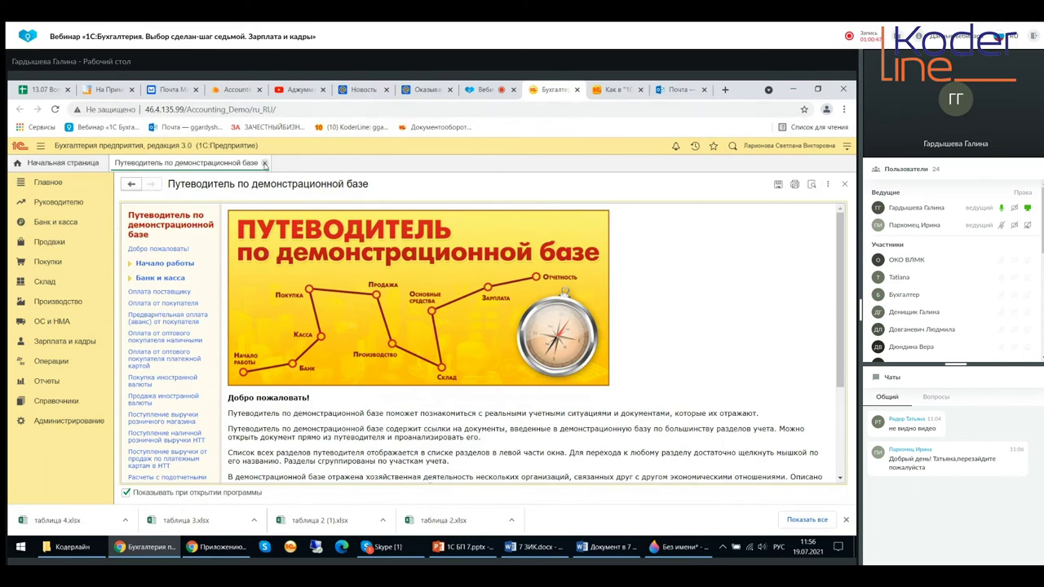
left_click(264, 163)
- Open Все начисления from Зарплата и кадры and view the document types that can be created there
left_click(57, 340)
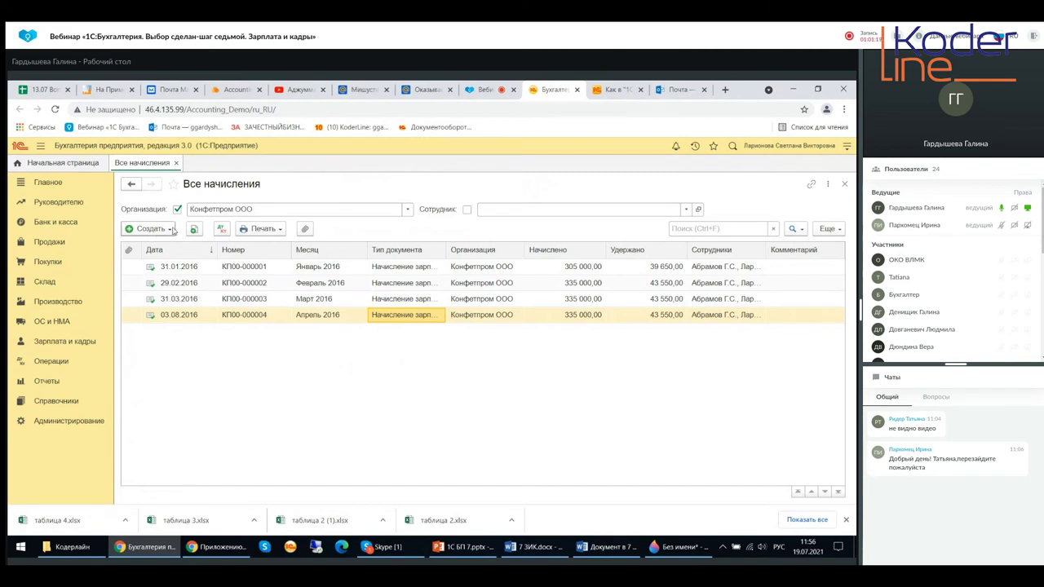
left_click(170, 230)
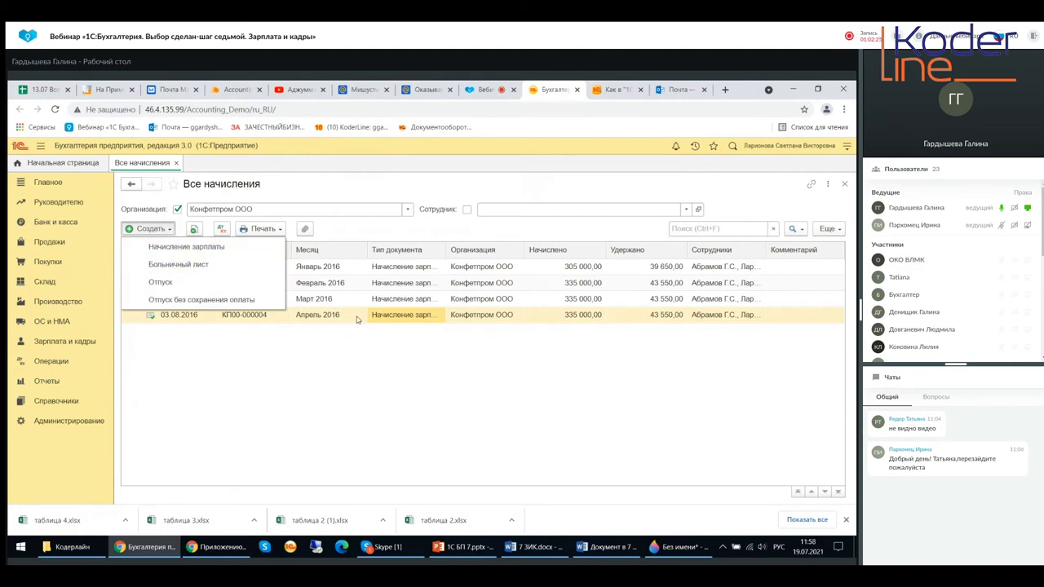
left_click(421, 320)
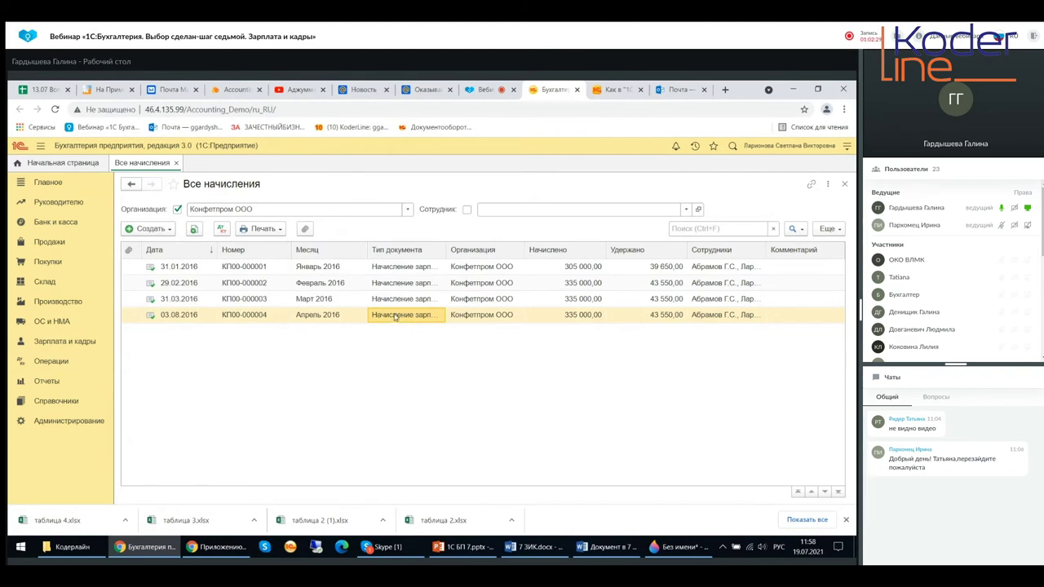
- Open the Апрель 2016 payroll accrual document, postponing the Internet-support login, and refill its employee table, confirming that existing rows are cleared
double_click(395, 318)
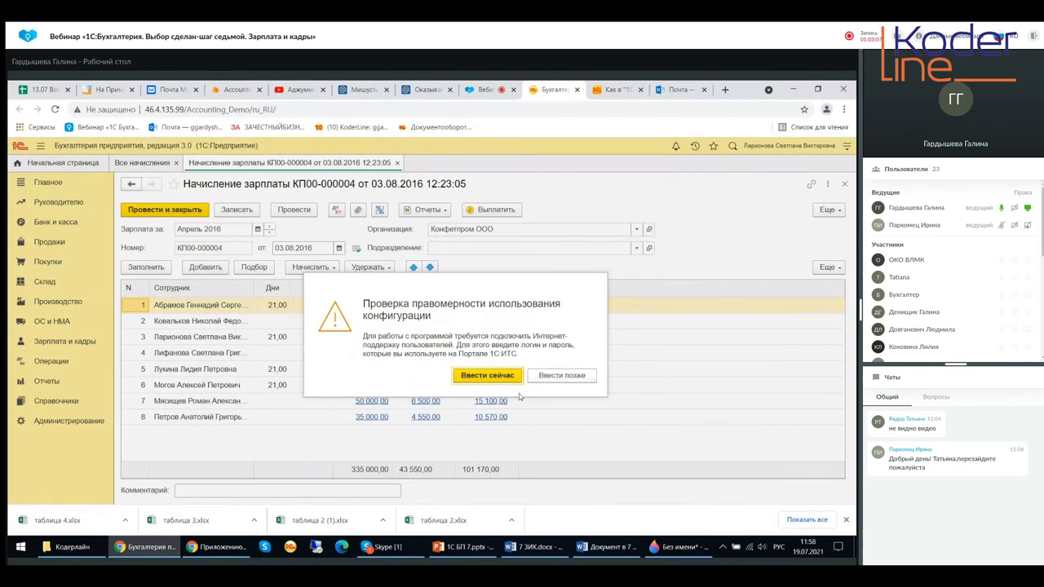
left_click(545, 377)
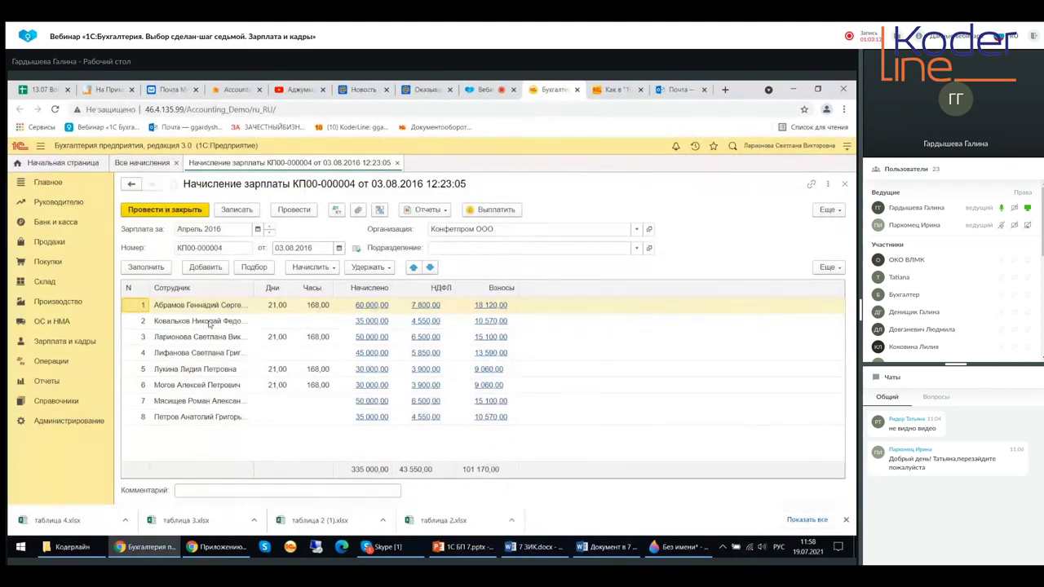
left_click(142, 267)
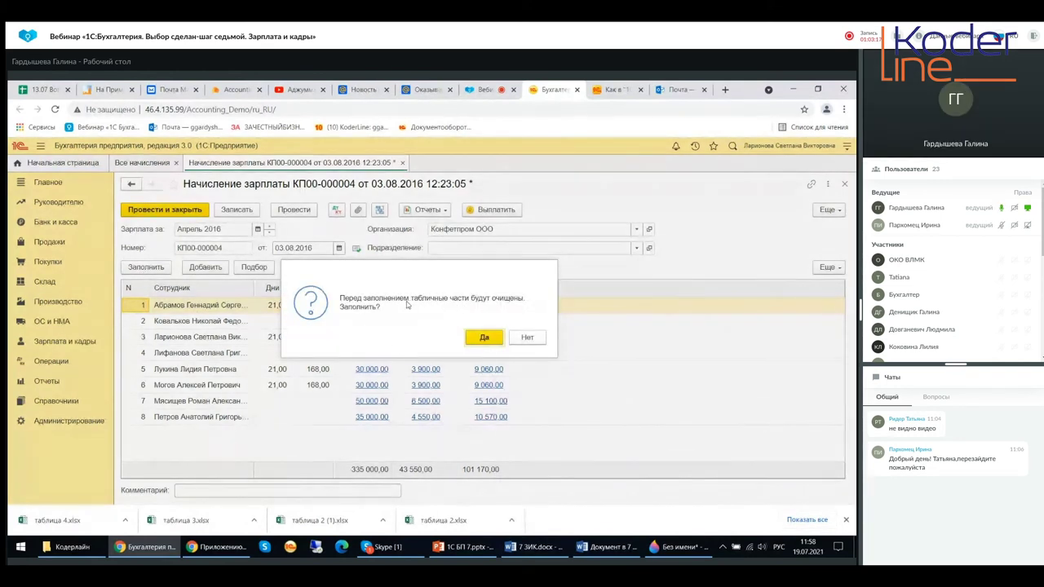
left_click(484, 339)
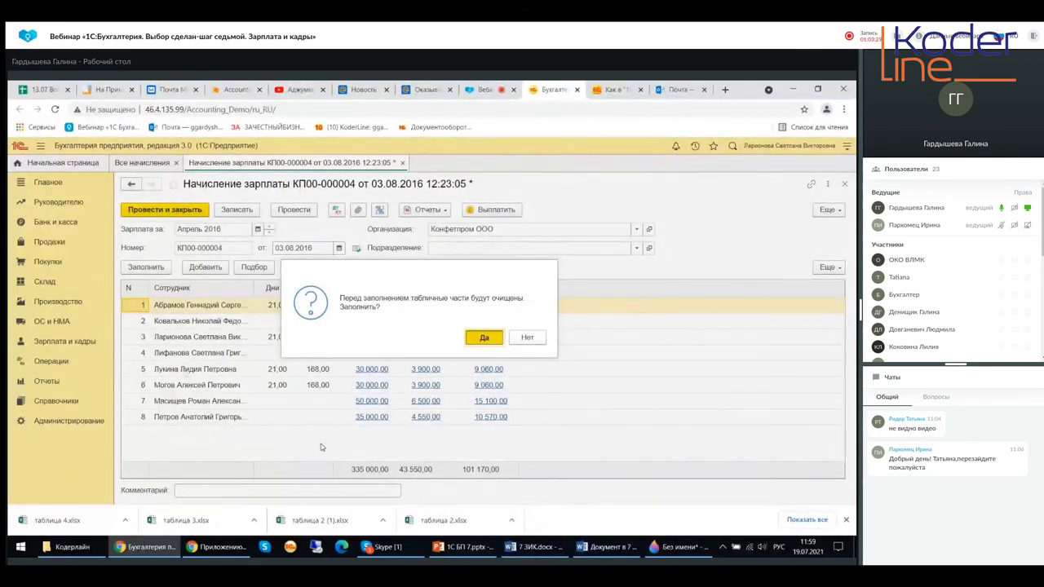
key("Return")
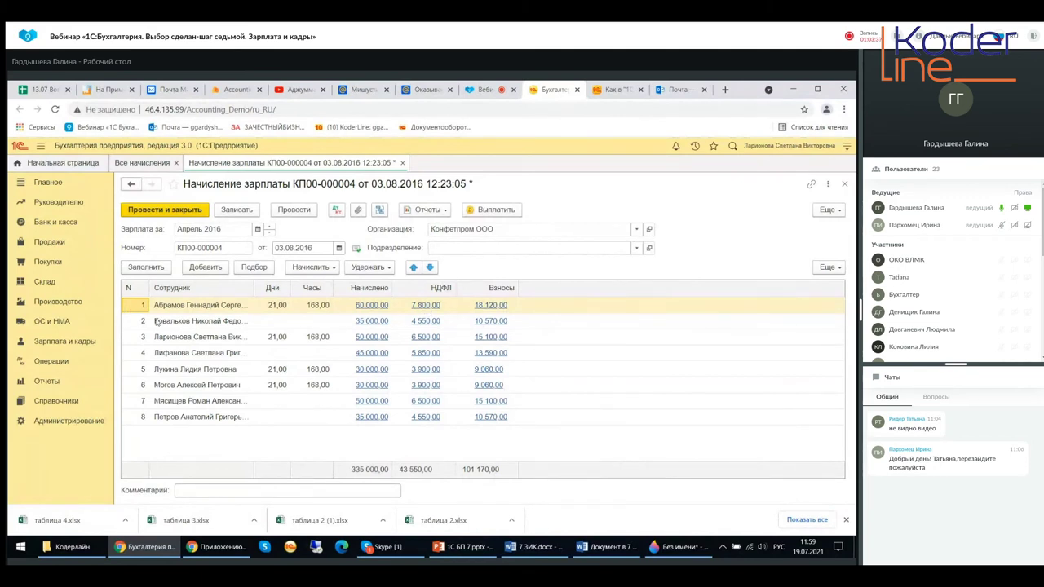
- View the first employee's НДФЛ calculation, including the tax office column, and close it
left_click(420, 308)
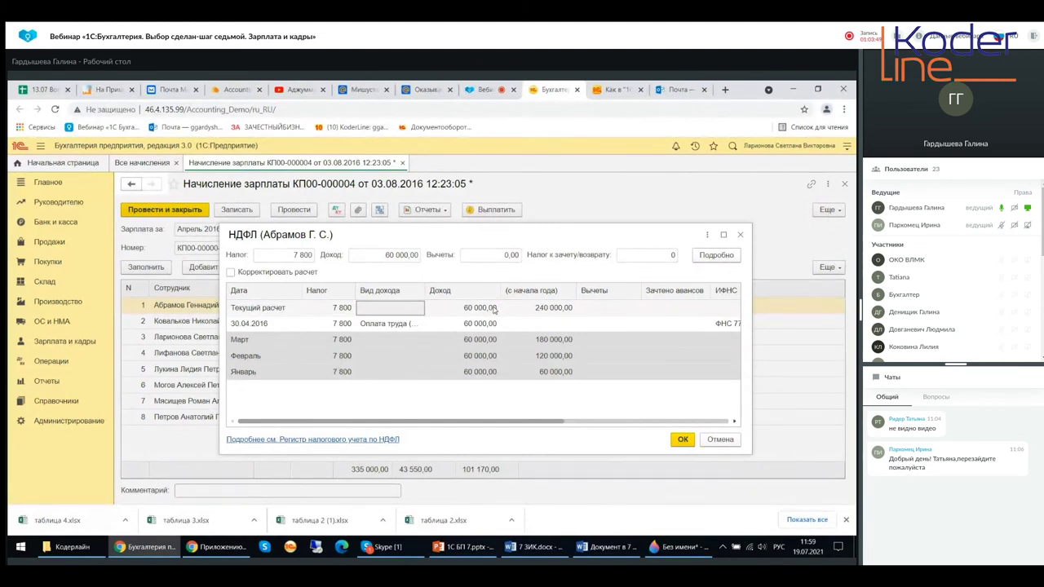
left_click(719, 323)
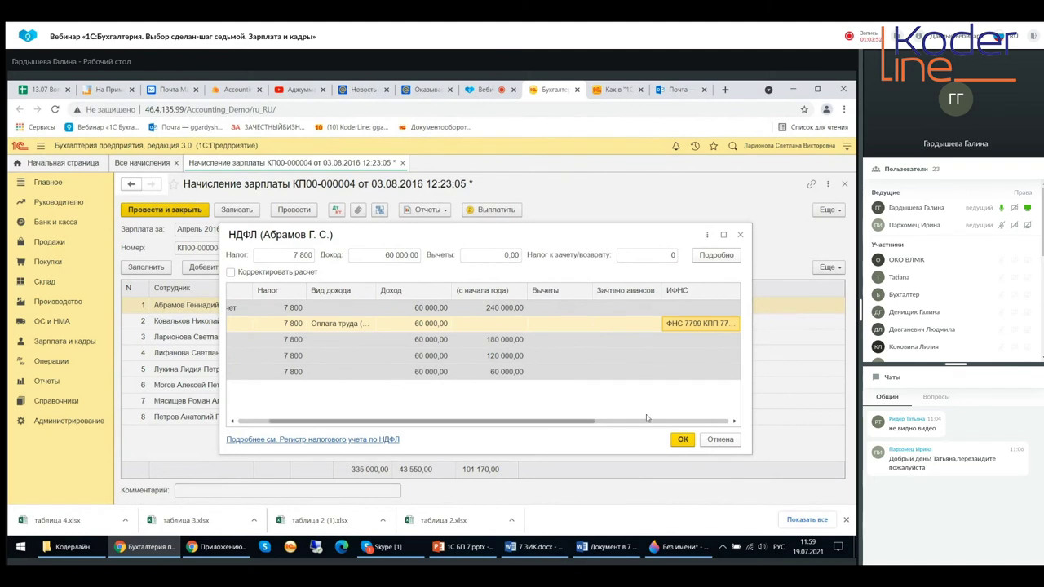
left_click(739, 235)
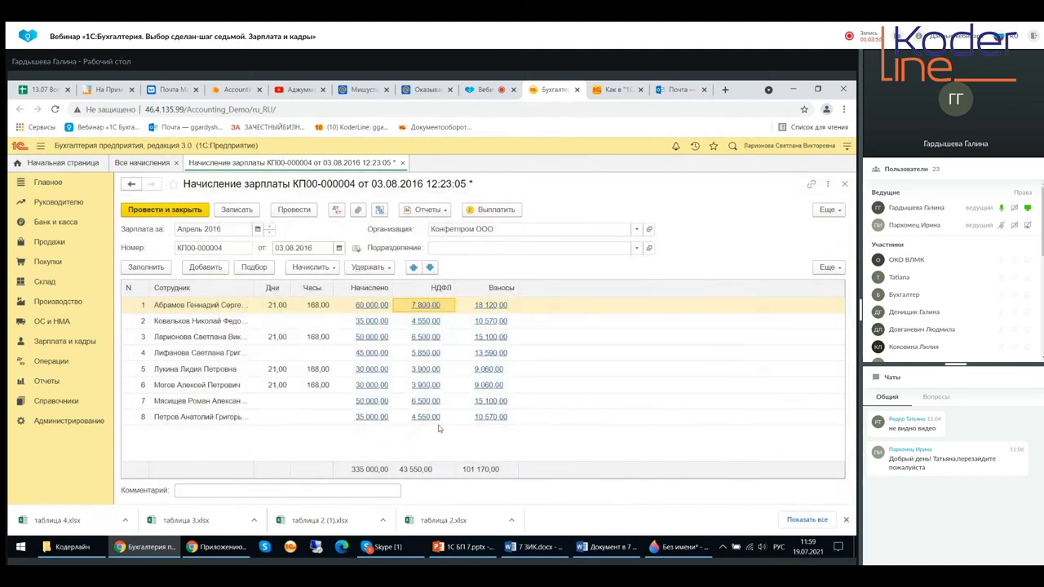
- Examine the first employee's accruals and the detailed Расчетный листок, and close both
left_click(372, 307)
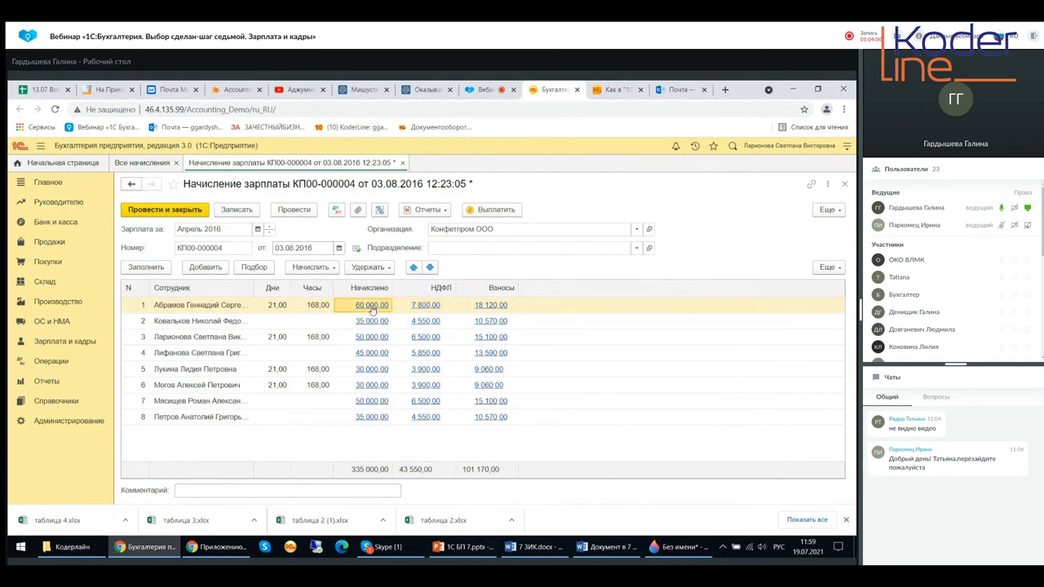
left_click(372, 307)
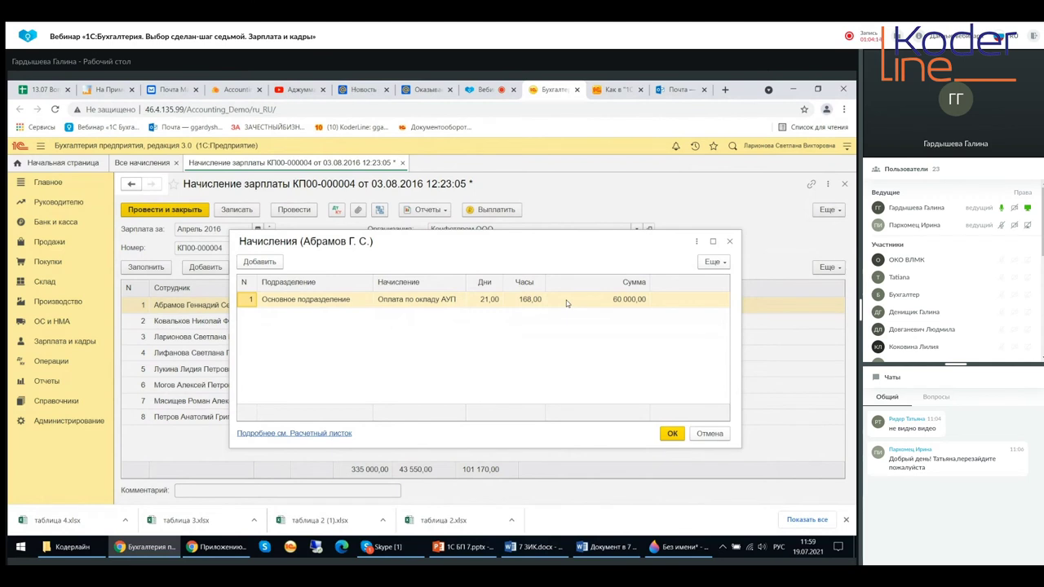
left_click(297, 435)
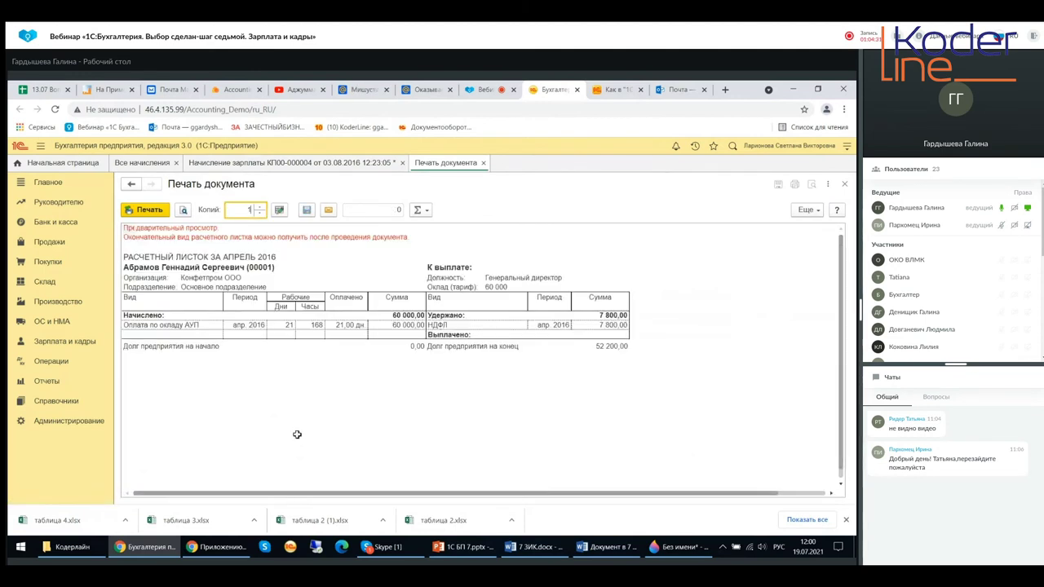
left_click(298, 436)
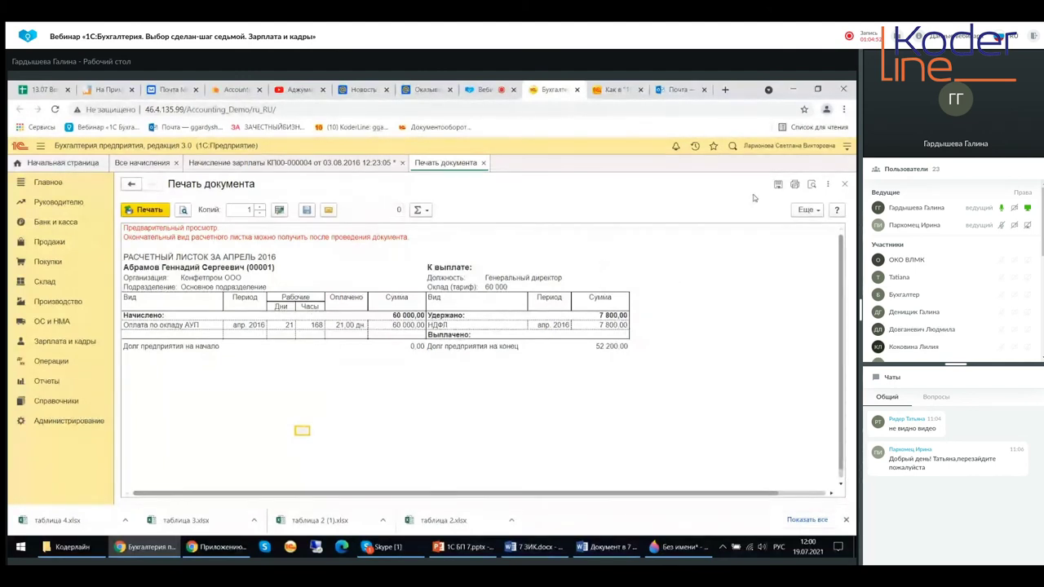
left_click(845, 186)
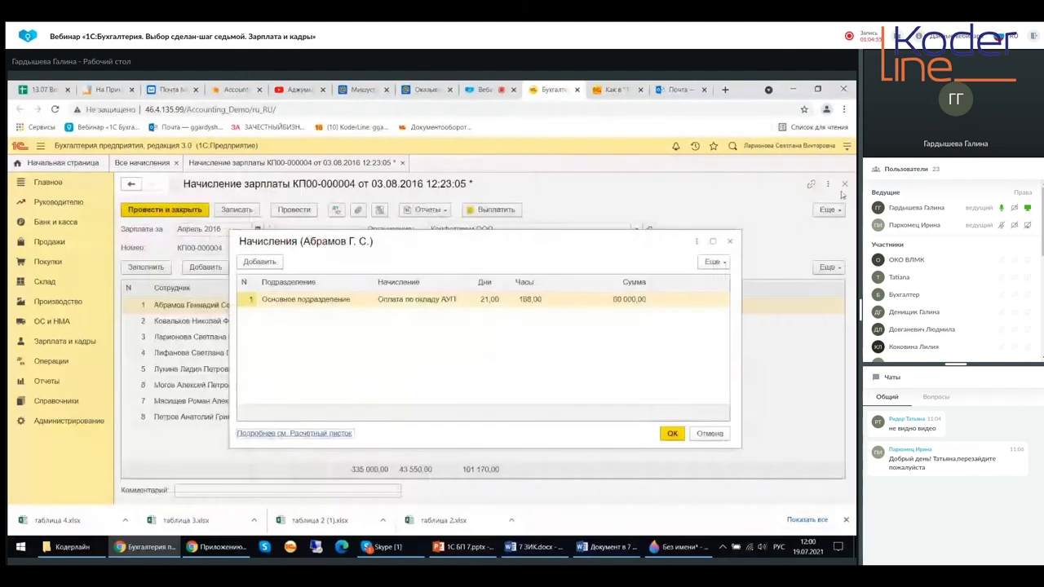
left_click(730, 243)
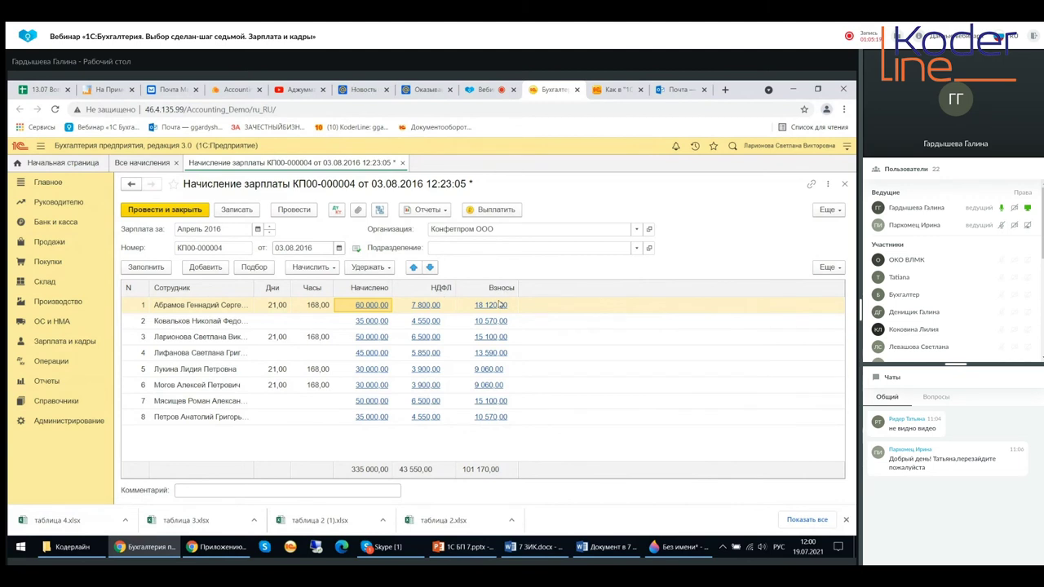
- View the first employee's insurance contributions by fund and close the unresponsive page
left_click(495, 306)
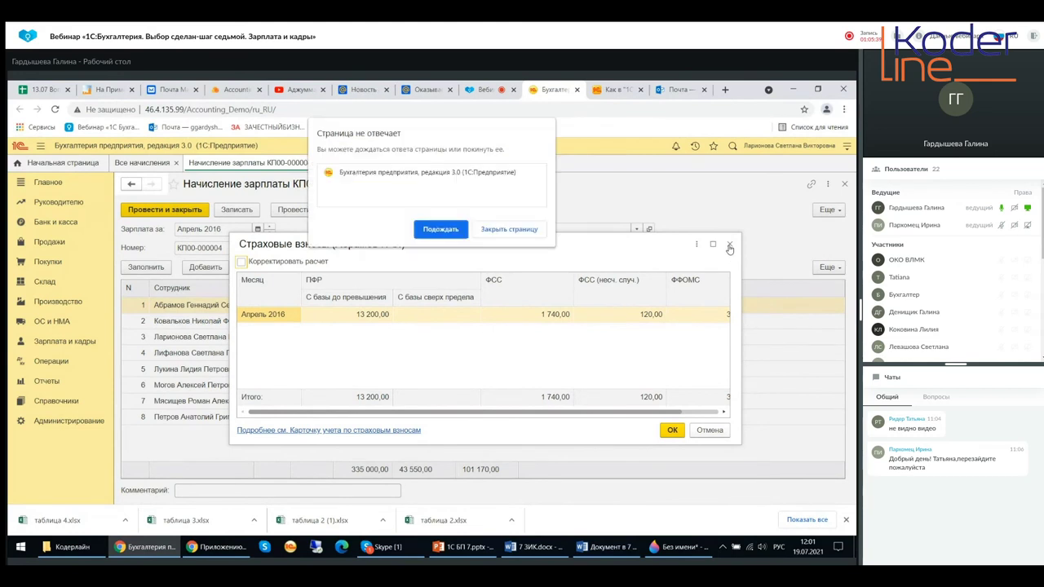
left_click(513, 229)
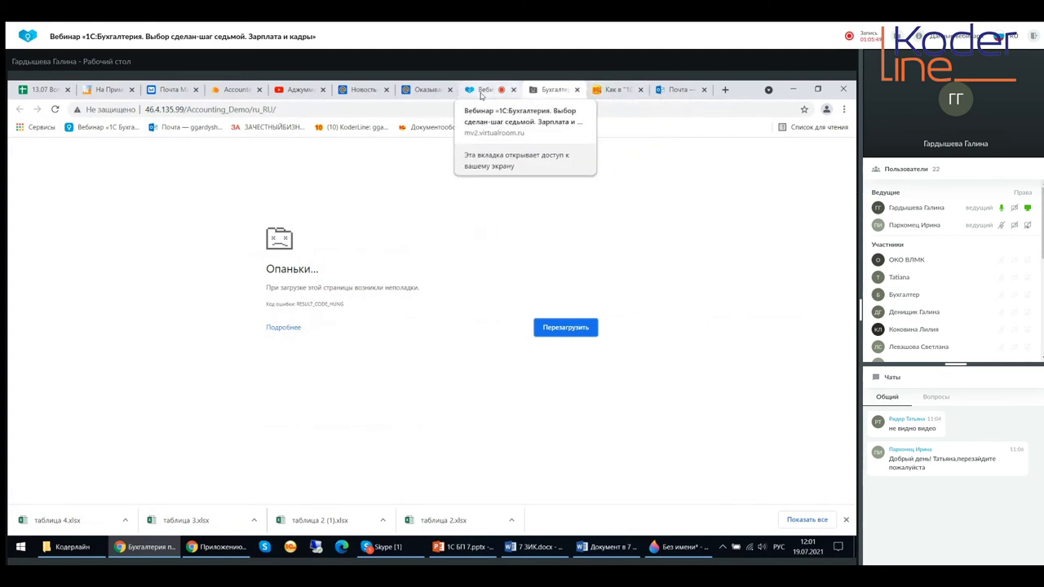
- Switch to the Программа вебинара slide in PowerPoint and return to the crashed accounting page in Chrome
left_click(482, 92)
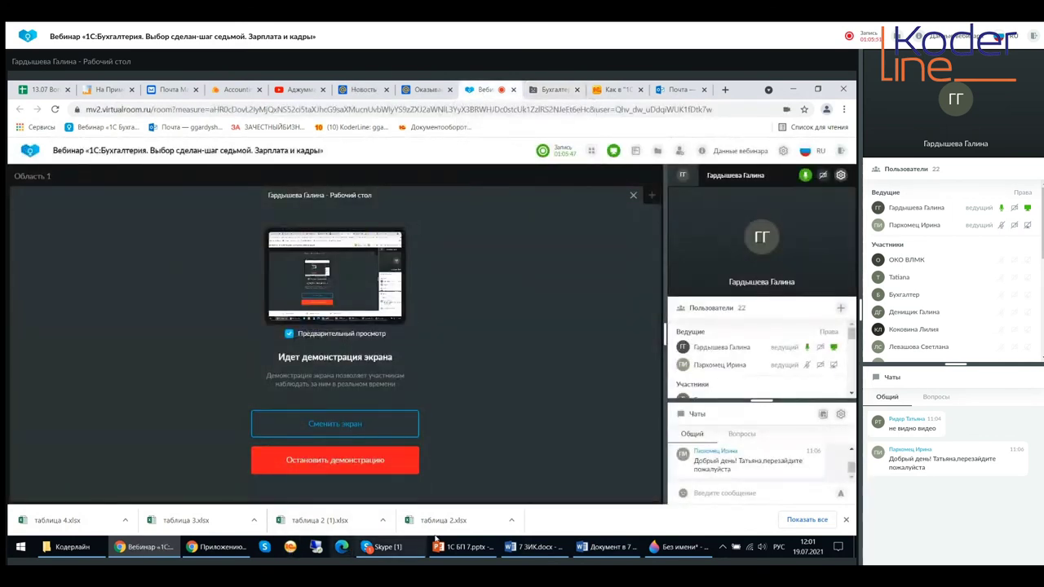
left_click(462, 547)
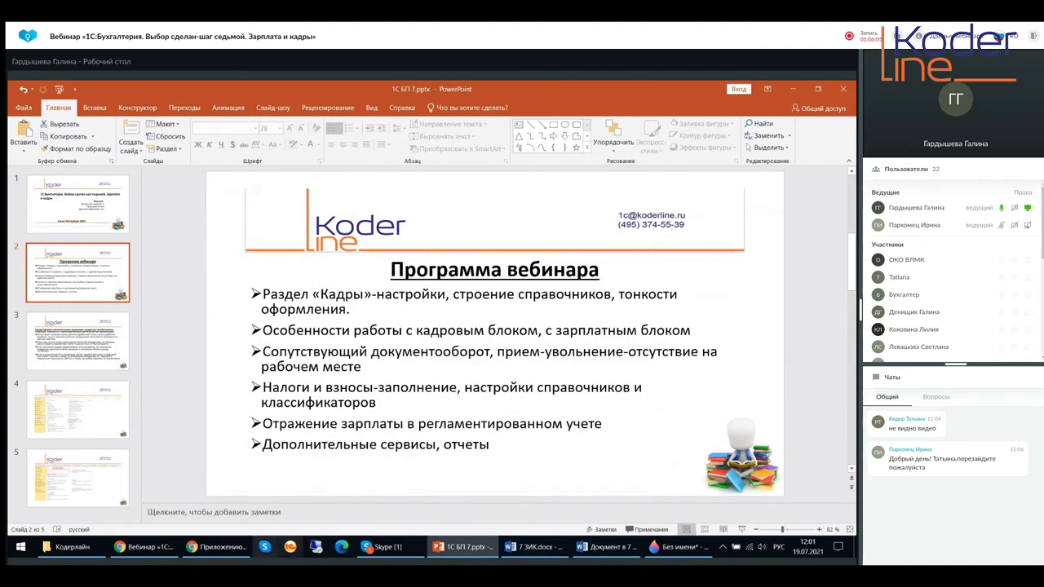
mouse_move(167, 549)
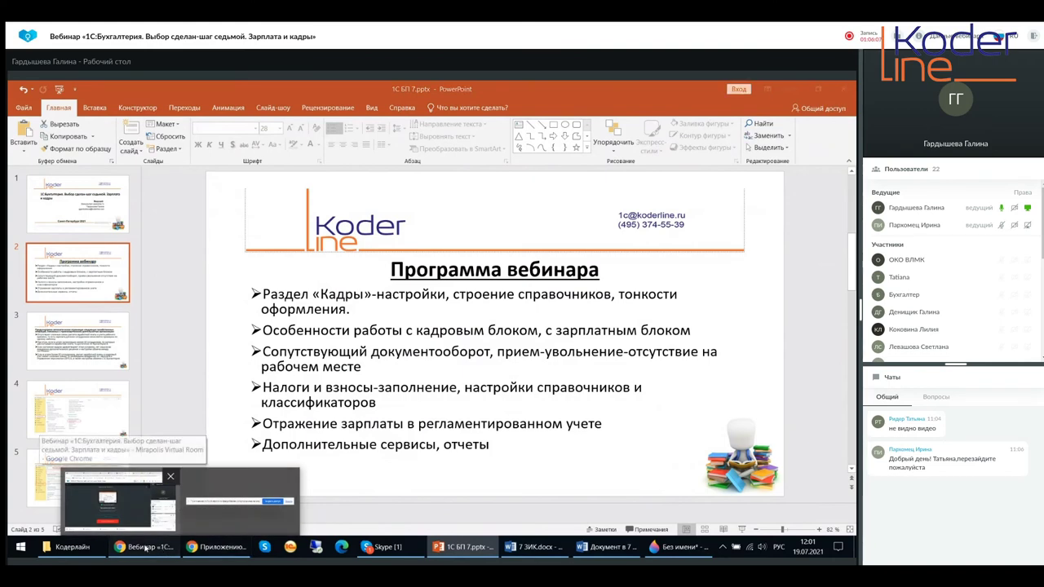
left_click(118, 502)
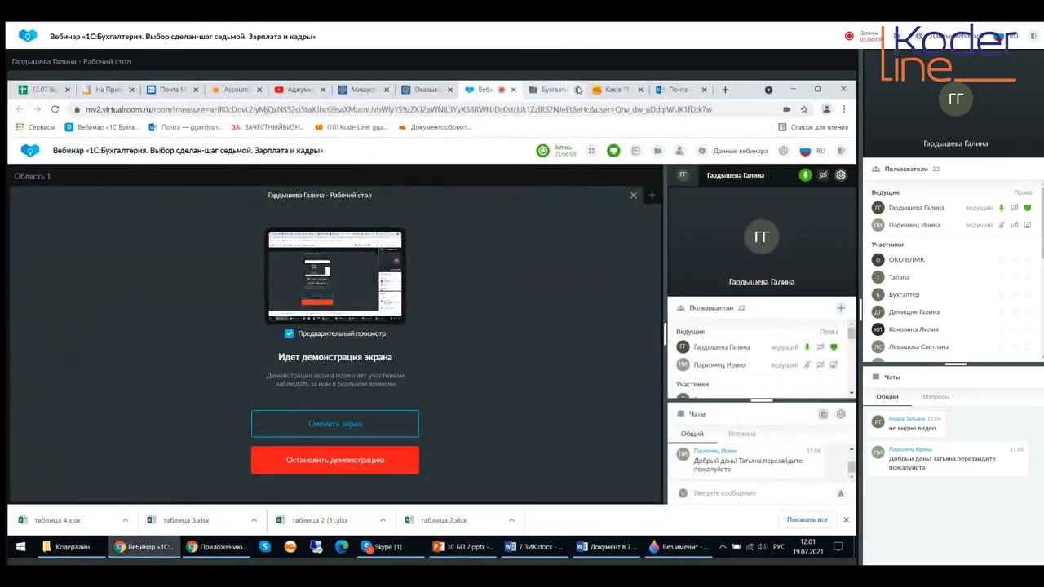
left_click(555, 89)
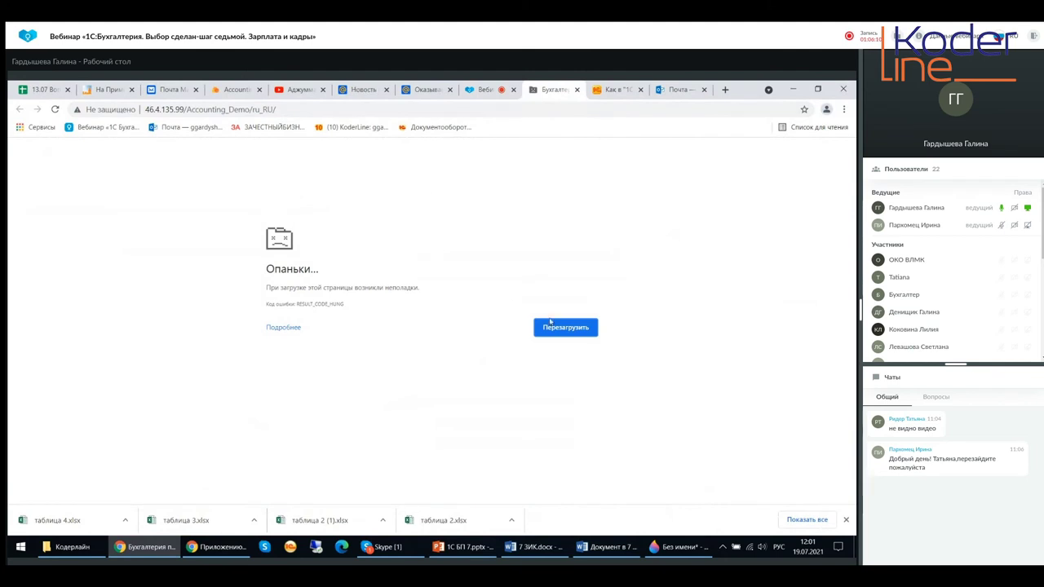
- Reload the accounting database, sign in as the preselected chief accountant and dismiss the Internet-support and configuration update dialogs
left_click(561, 327)
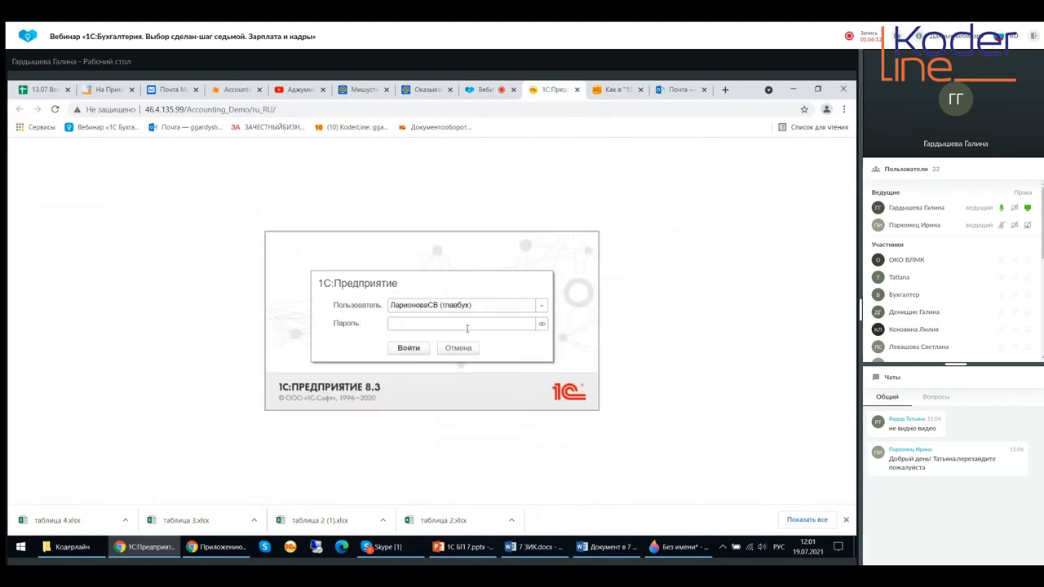
left_click(402, 351)
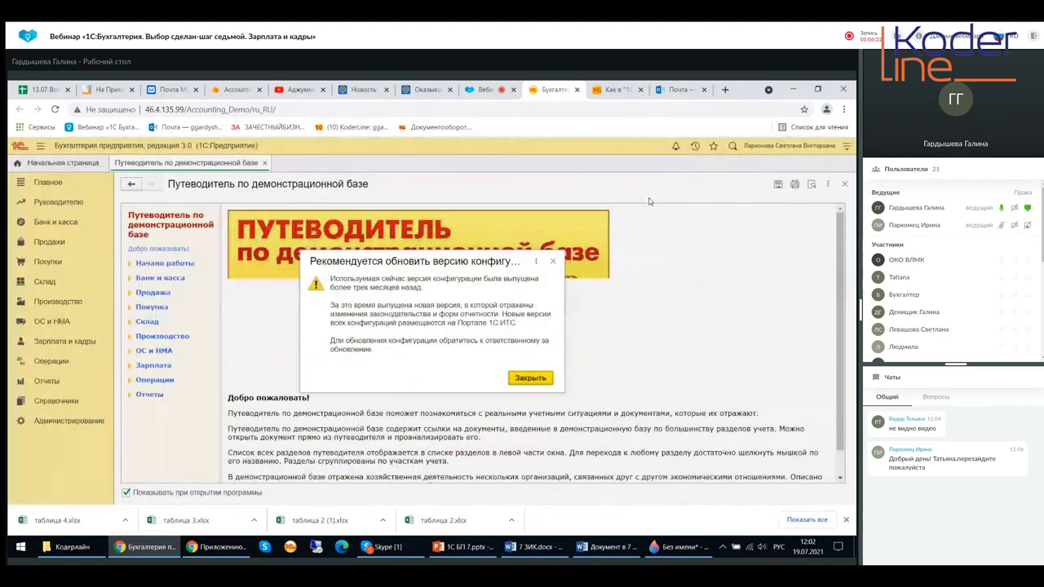
key("Return")
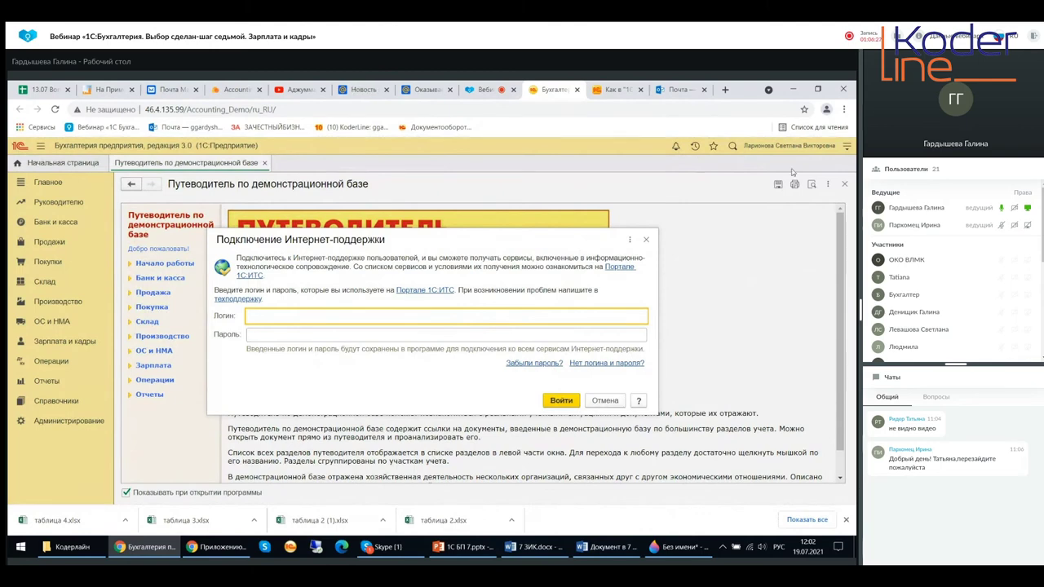
left_click(646, 242)
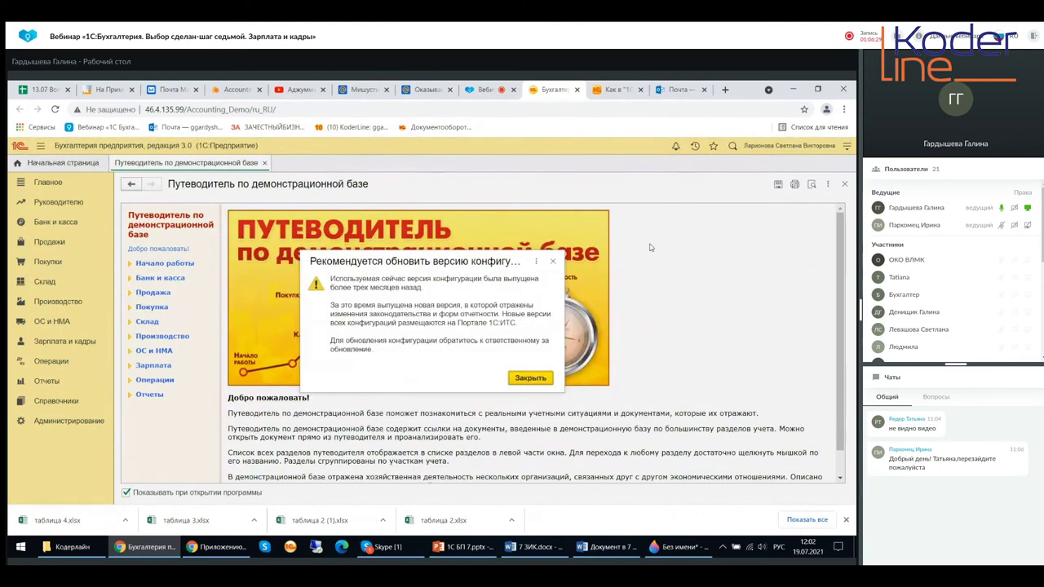
left_click(554, 262)
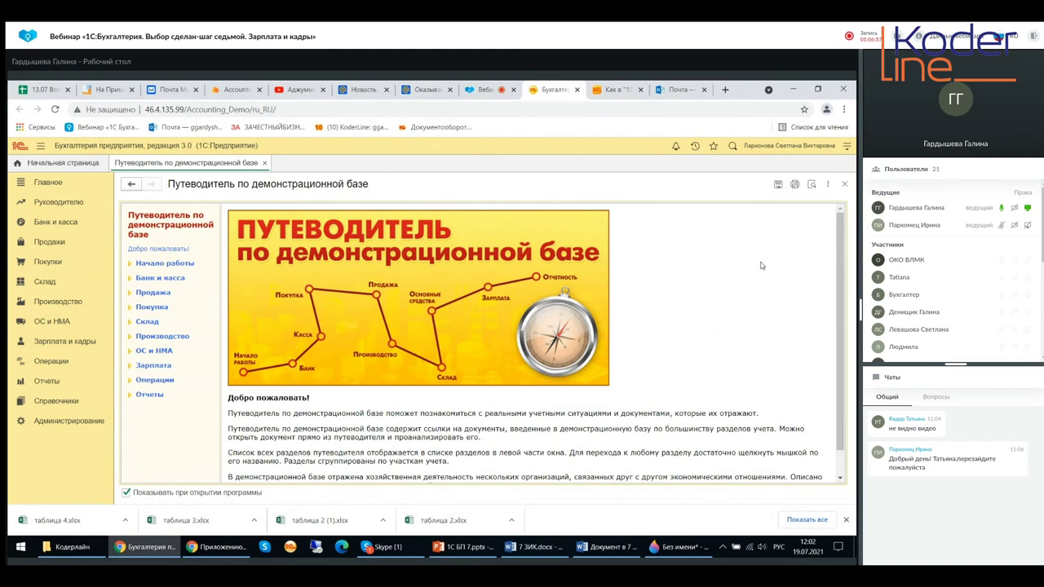
- Open Все начисления from Зарплата и кадры again and view the print forms available for the accrual documents
left_click(52, 342)
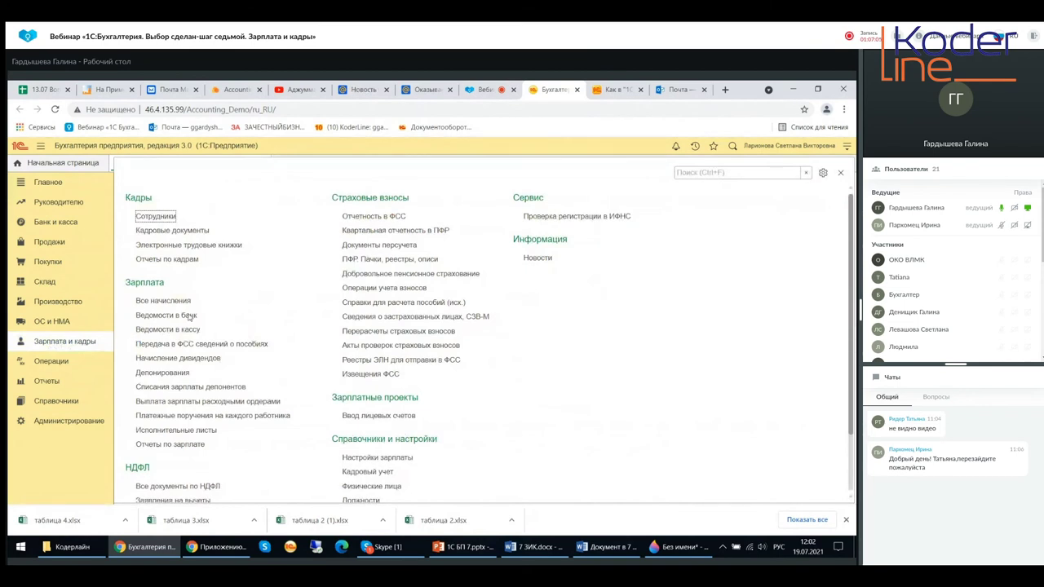
left_click(153, 301)
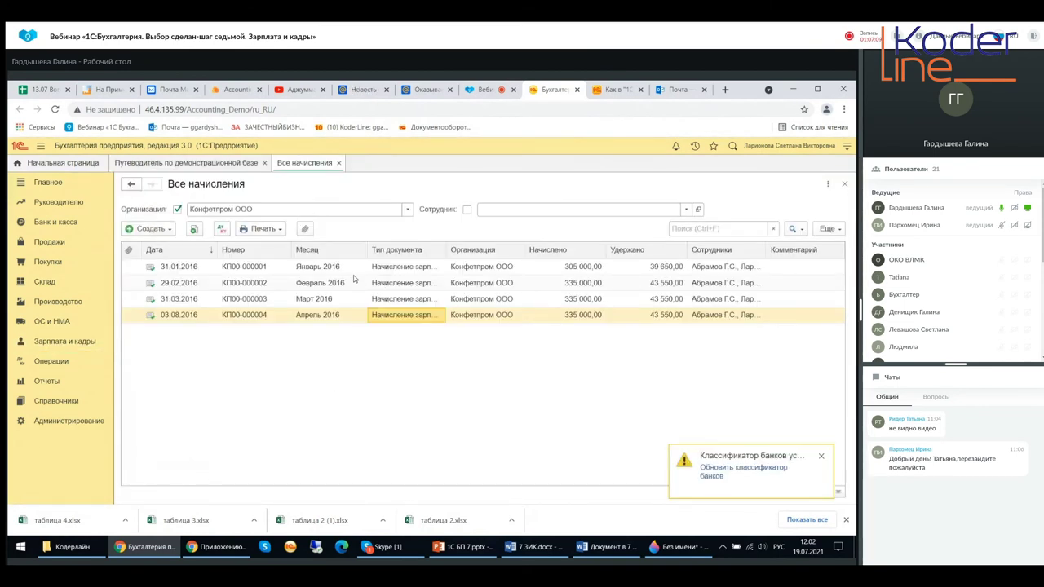
left_click(281, 230)
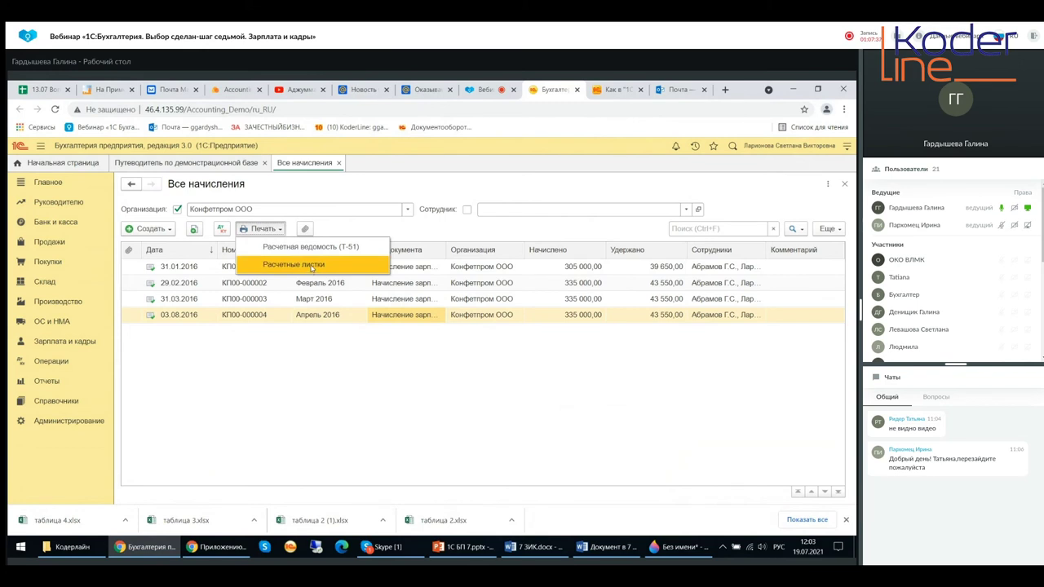
left_click(346, 228)
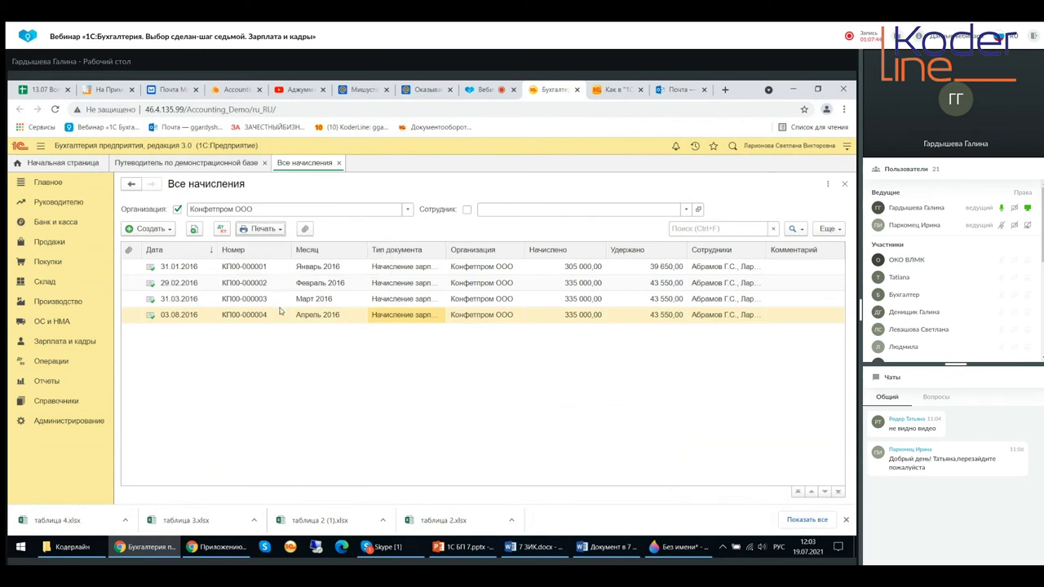
- Open Выплата зарплаты расходными ордерами from Зарплата и кадры and bring up the list of cash payroll sheets for the Платежная ведомость
left_click(43, 342)
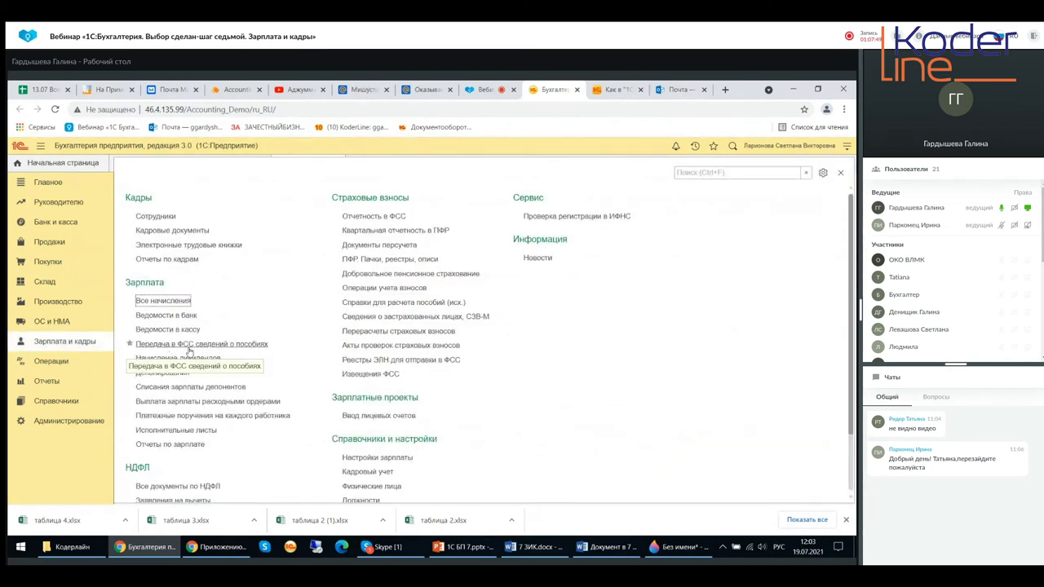
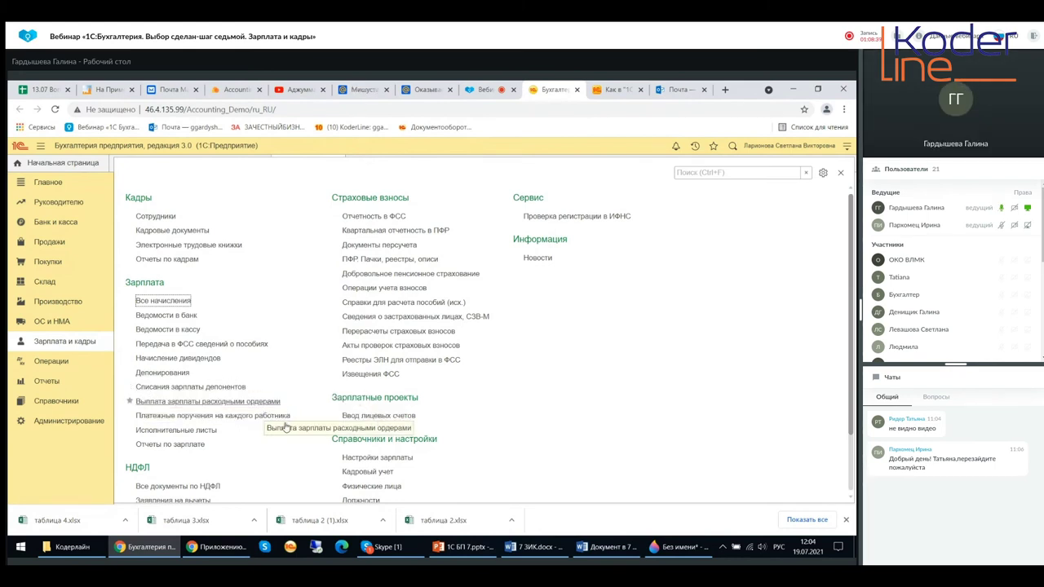
left_click(281, 426)
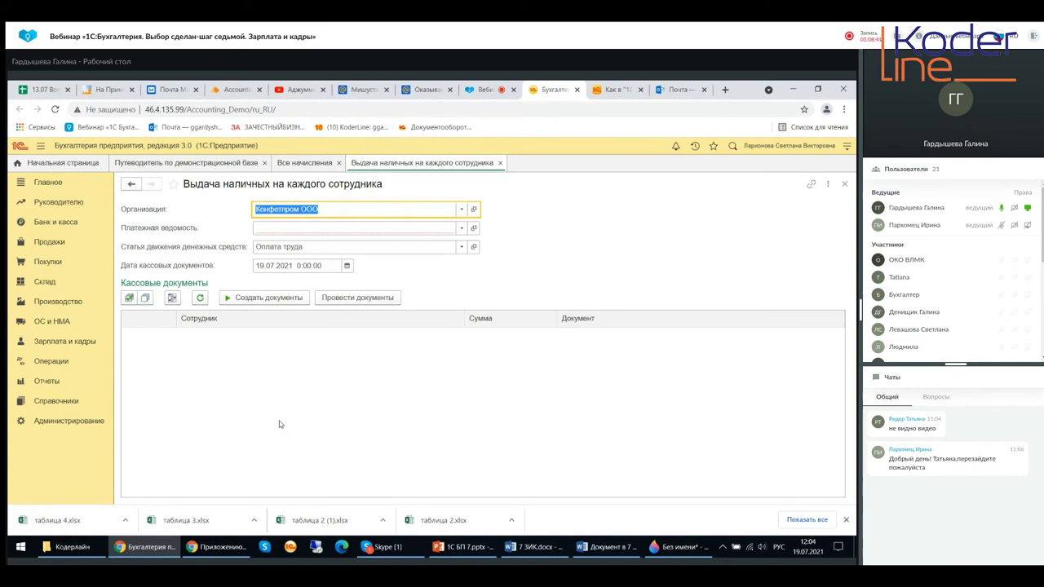
left_click(461, 230)
left_click(330, 265)
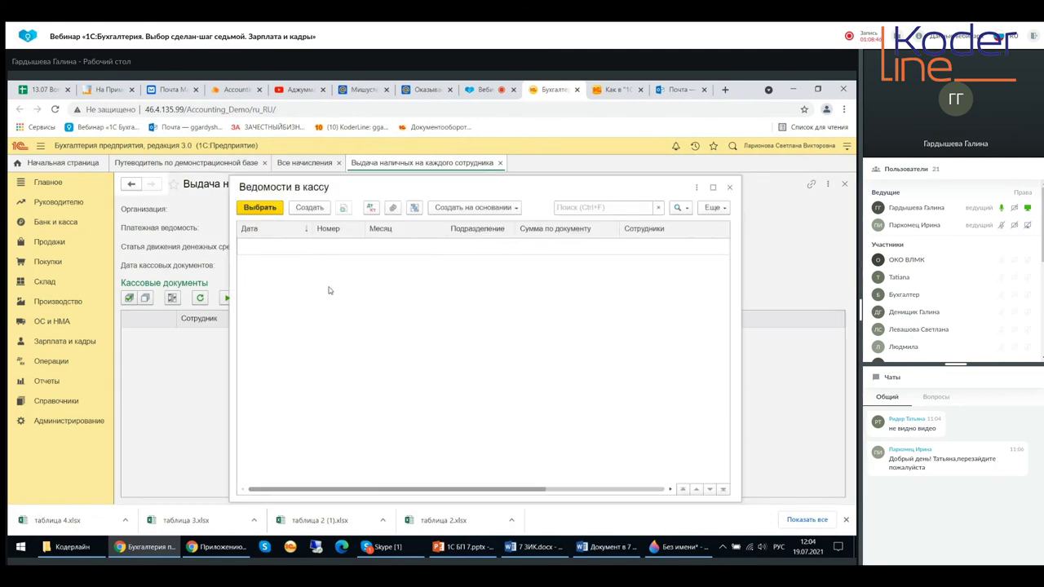
- Start a new Ведомость в кассу, try paying it, cancel the posting and close the payroll sheet and cash payout forms
left_click(264, 215)
left_click(730, 189)
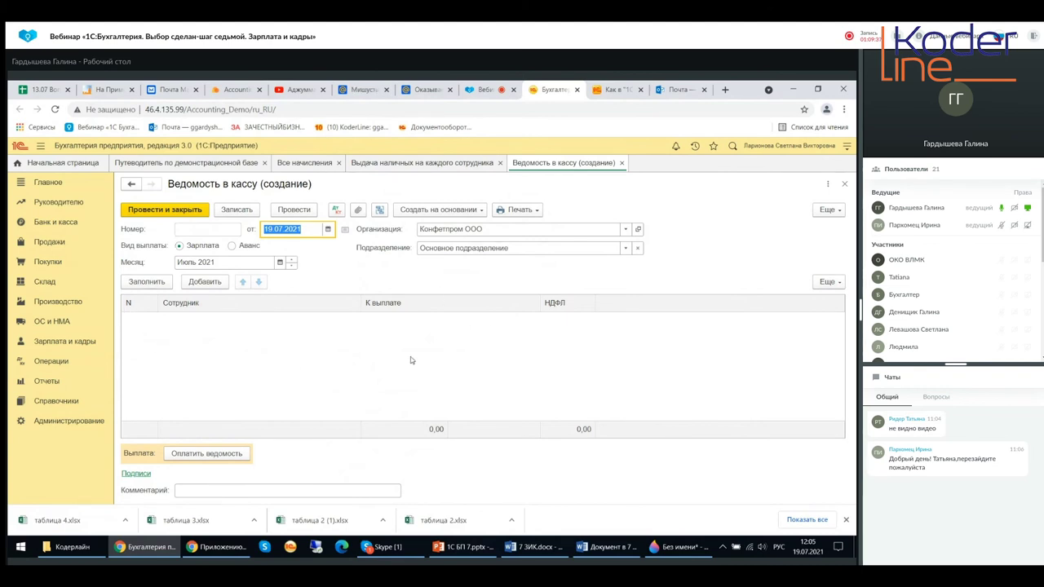
left_click(202, 457)
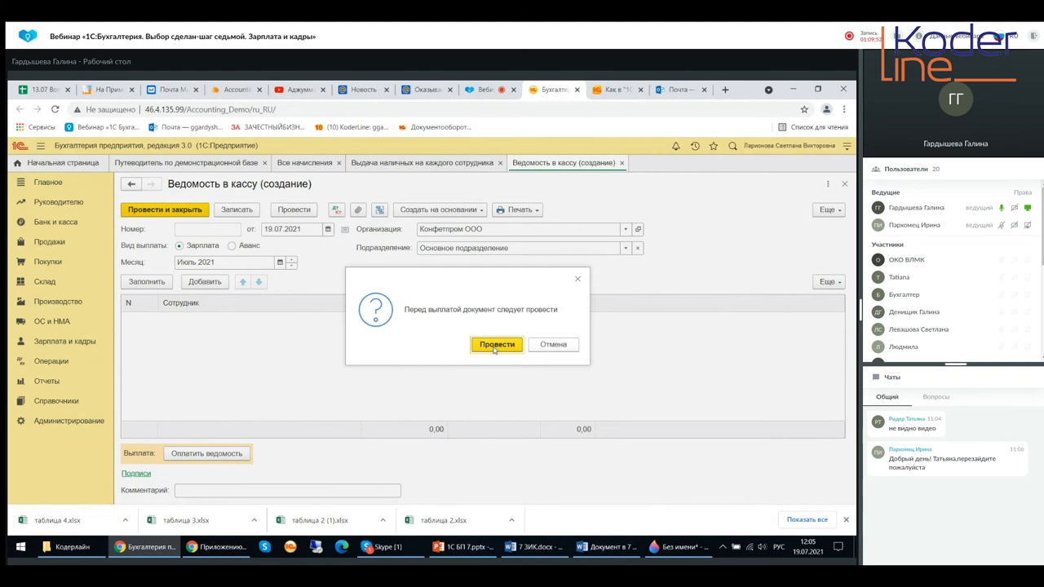
left_click(576, 279)
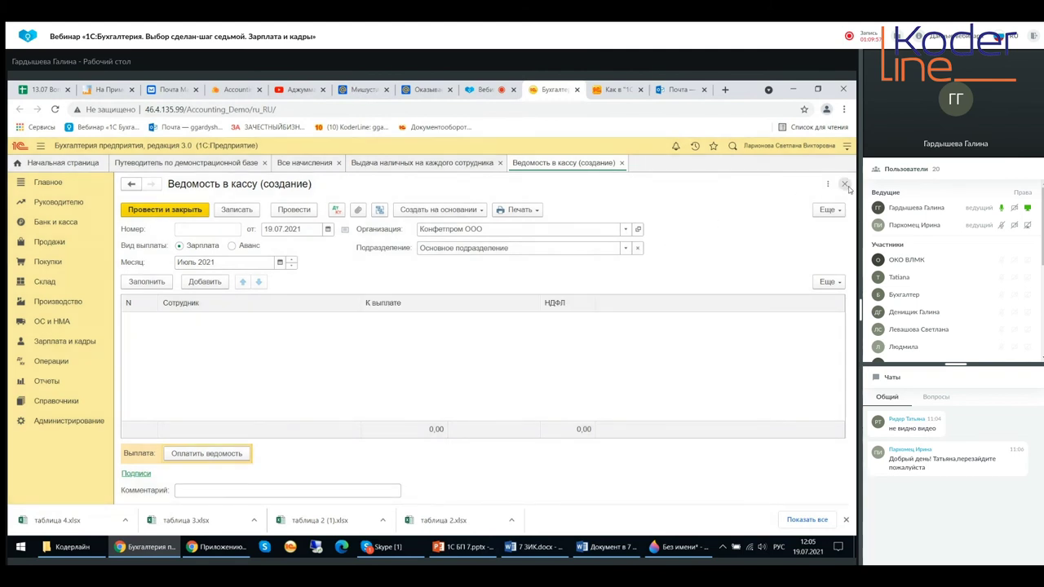
left_click(845, 184)
left_click(730, 190)
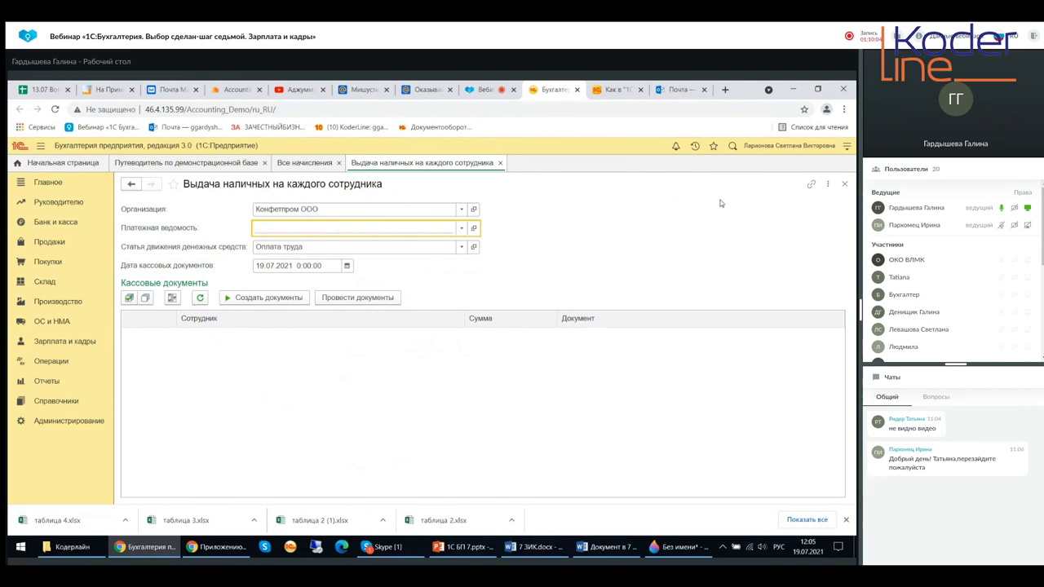
left_click(844, 185)
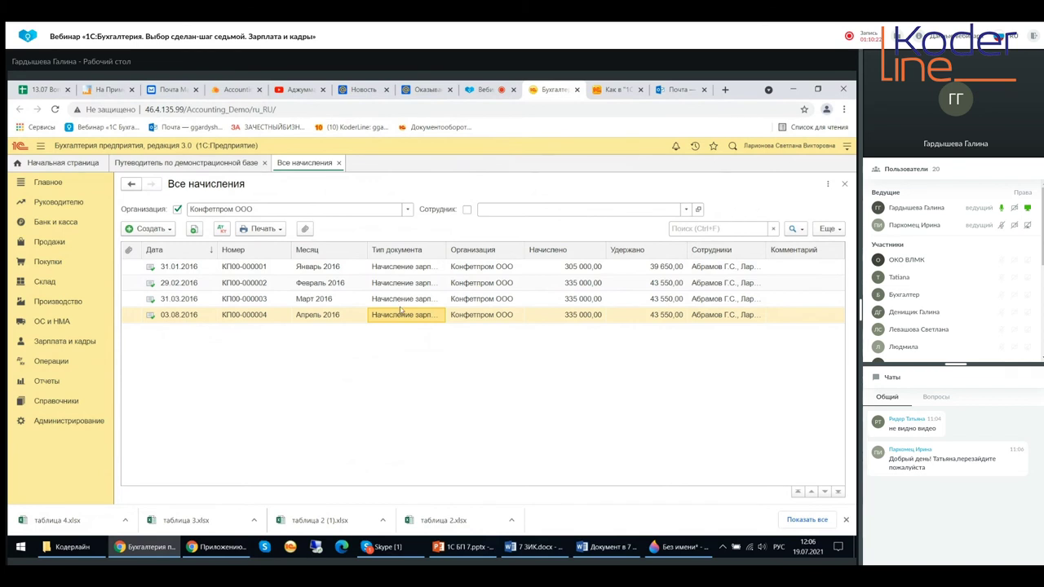
- Open Отчетность в ФСС from Зарплата и кадры, dismiss the 1С-Отчетность and Internet-support dialogs and return to the 4-ФСС reports
left_click(54, 342)
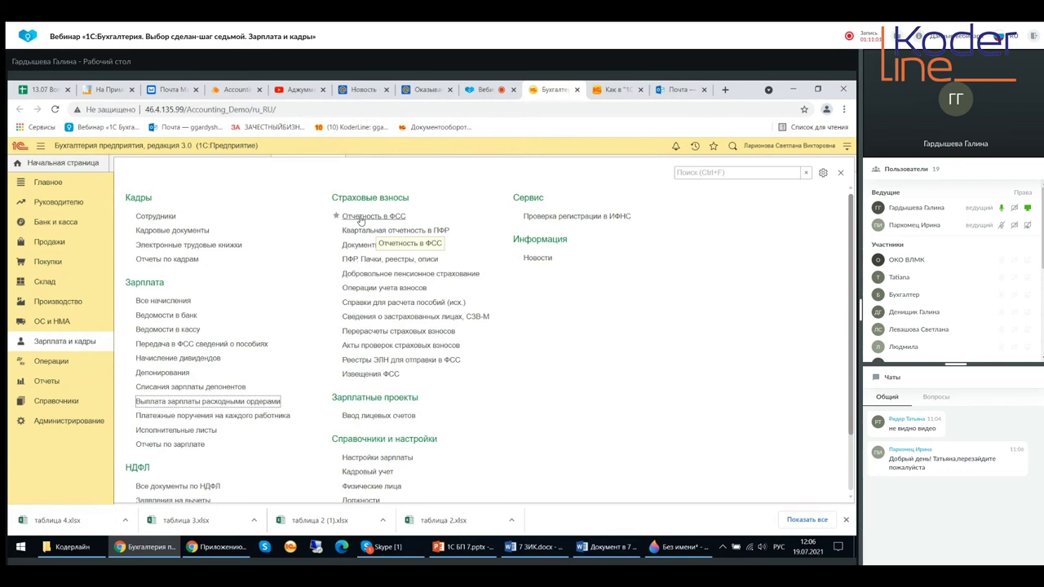
left_click(360, 219)
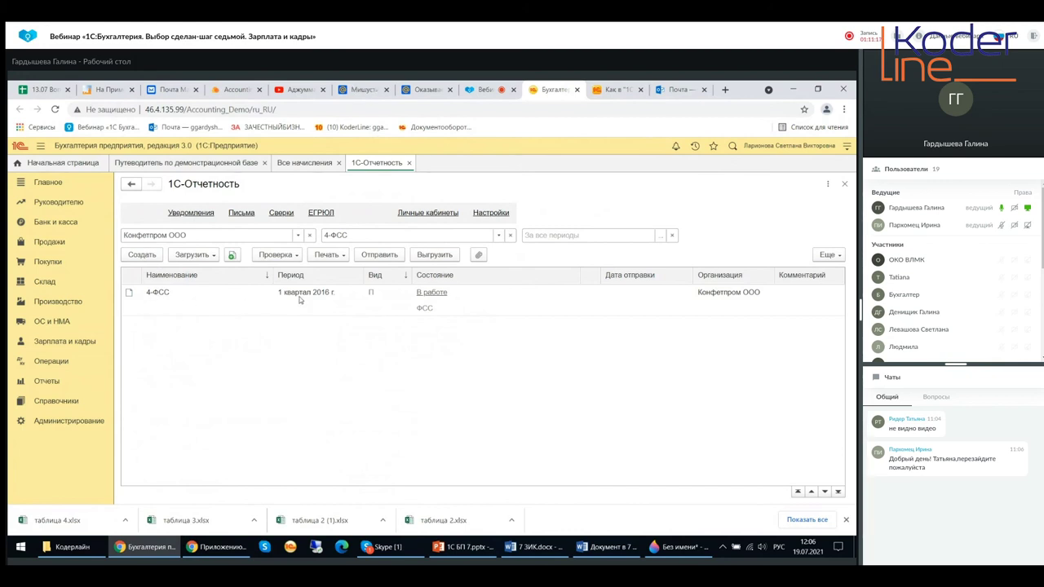
left_click(441, 230)
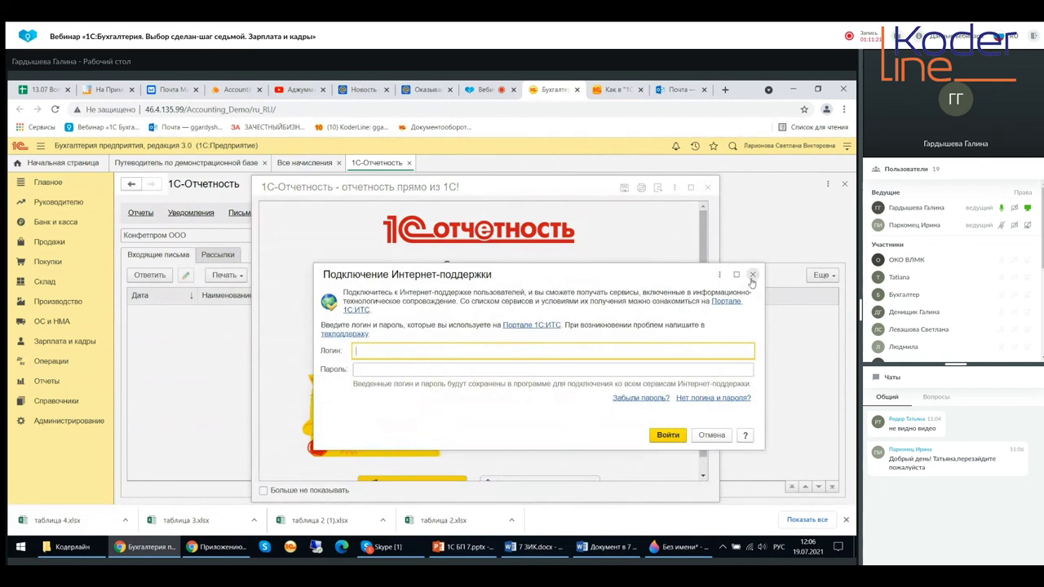
left_click(752, 274)
left_click(708, 188)
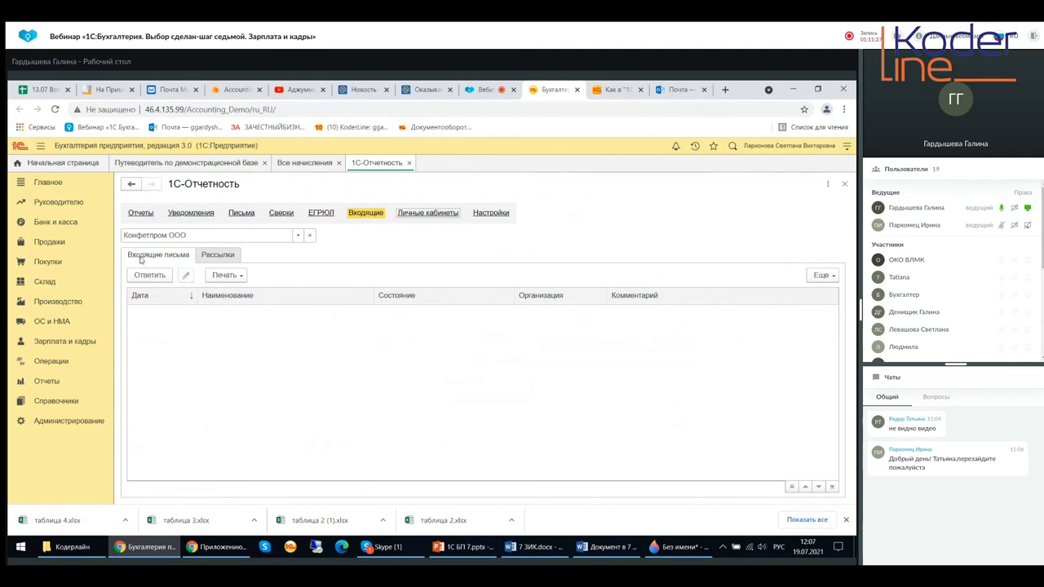
left_click(141, 212)
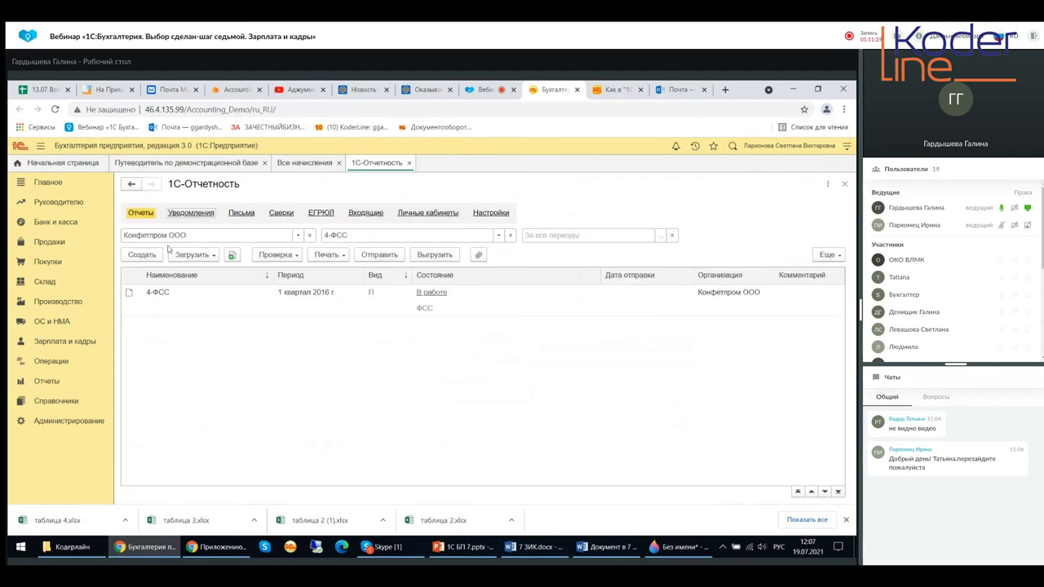
- Open the 4-ФСС creation form, view its Изменения законодательства page and close both without creating a report
left_click(298, 297)
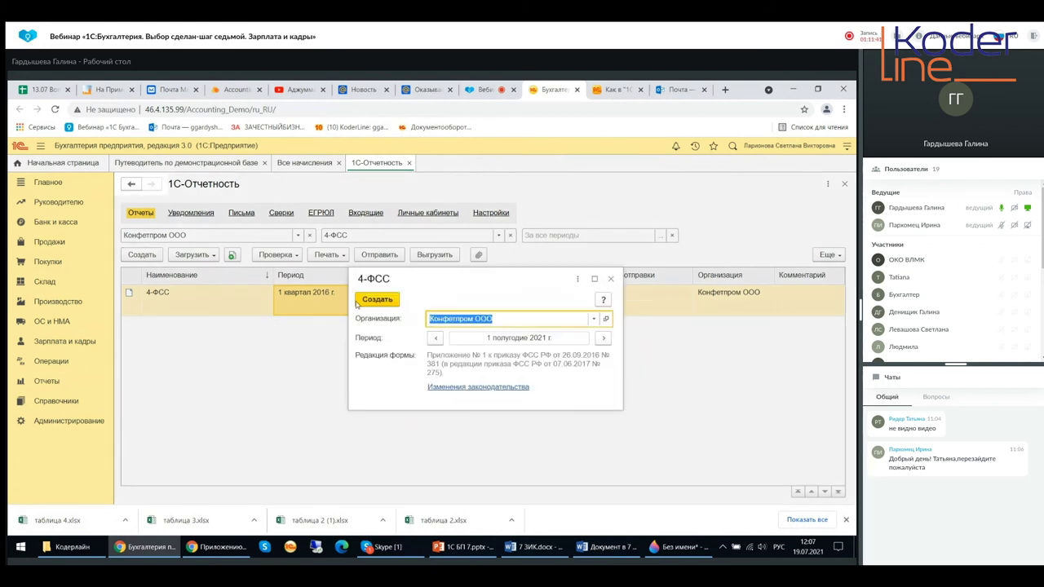
left_click(603, 338)
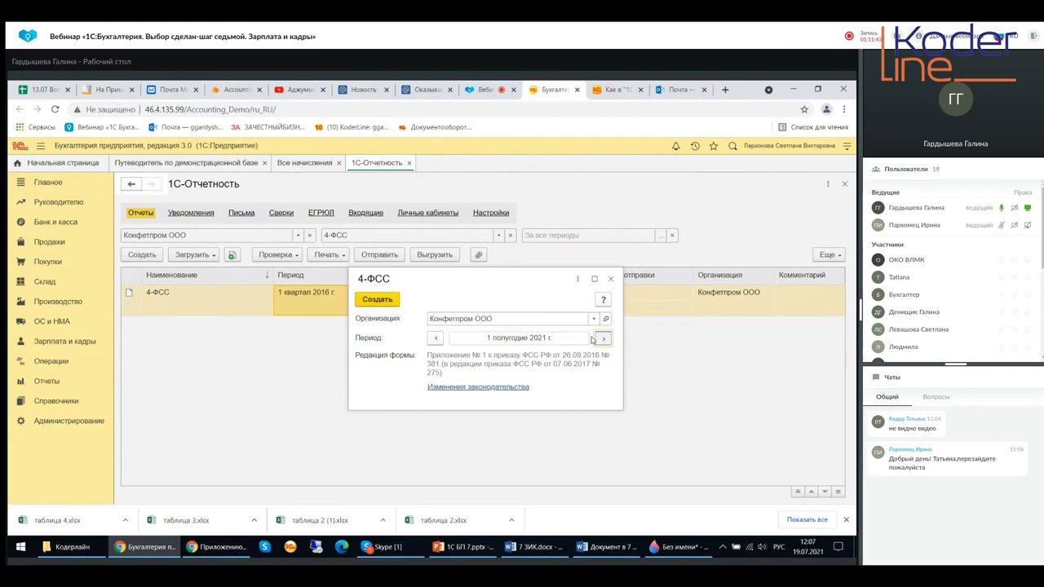
left_click(435, 338)
left_click(433, 388)
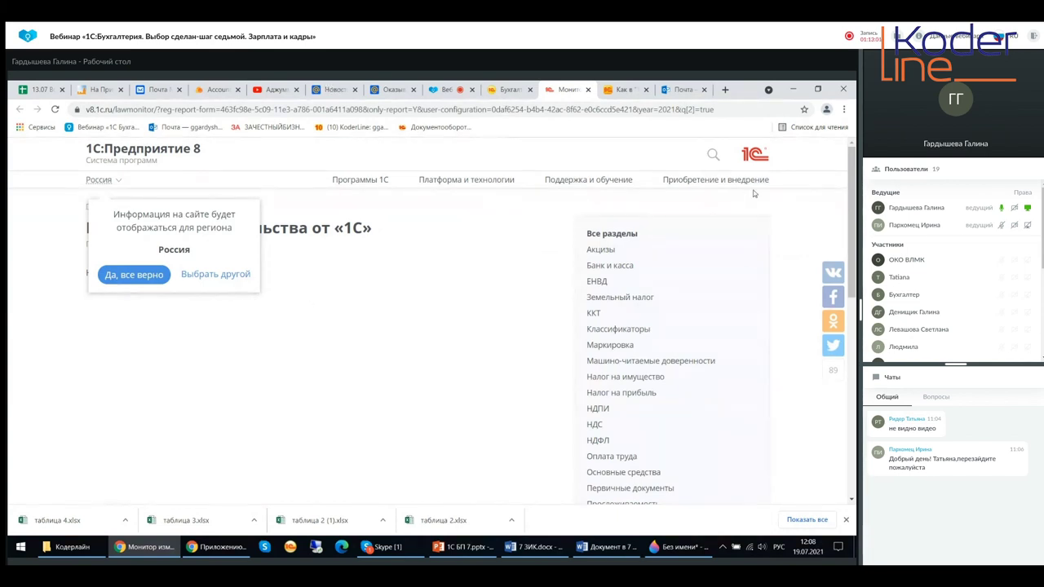
left_click(588, 90)
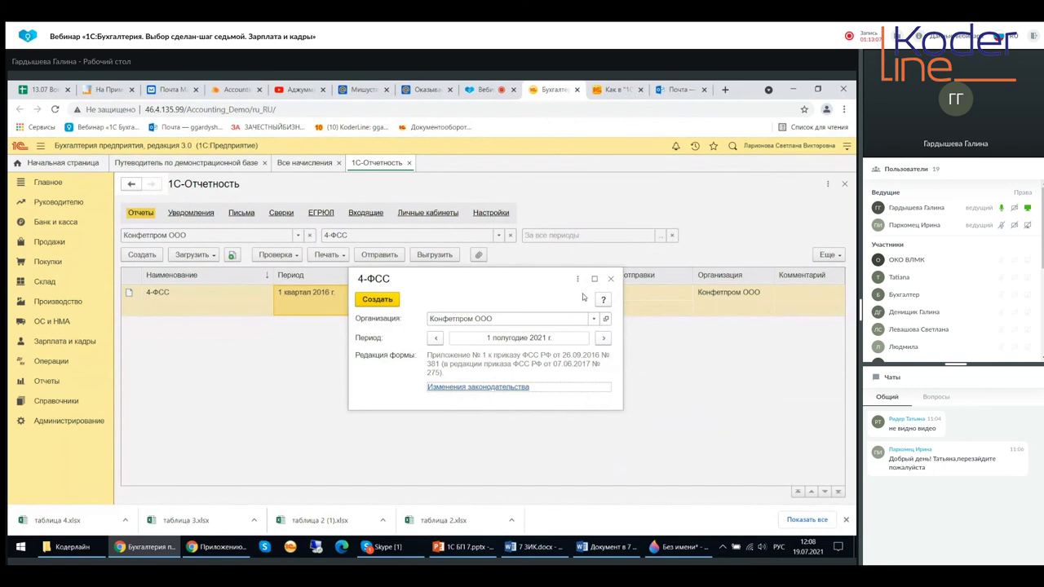
left_click(608, 281)
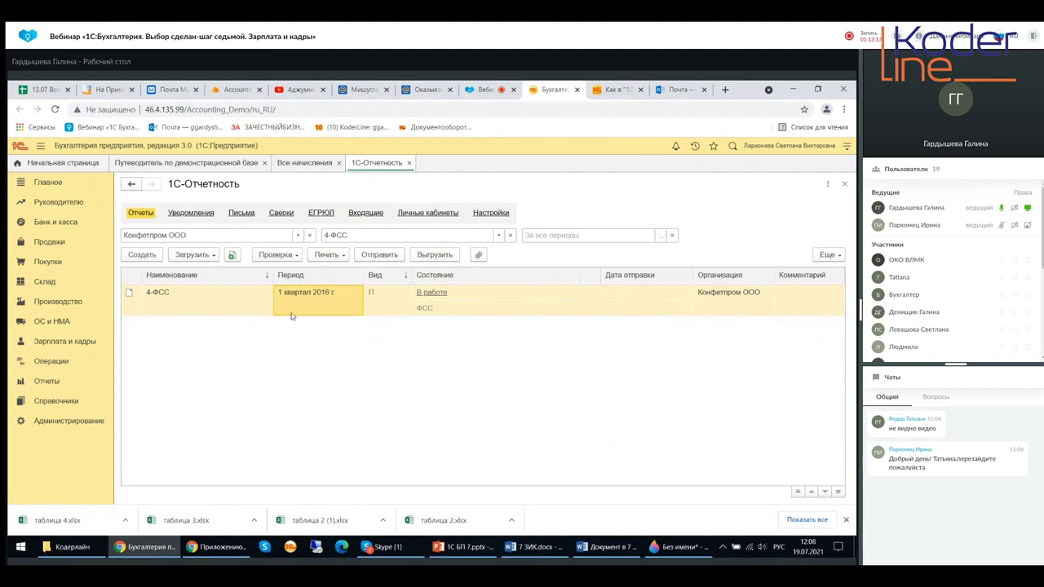
- View the status options available for the 4-ФСС report for 1 квартал 2016 and cancel the selection
left_click(429, 298)
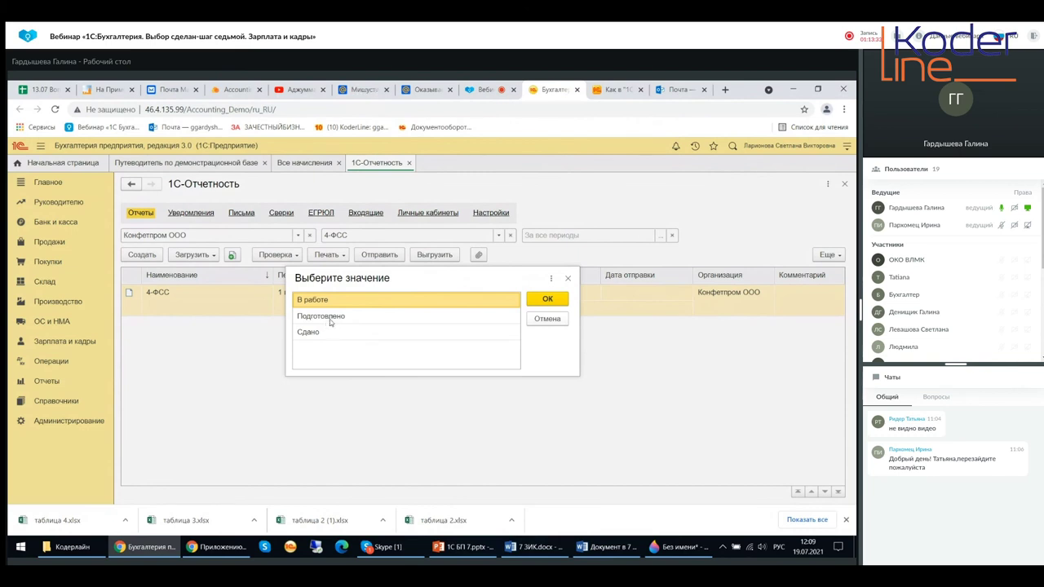
left_click(331, 317)
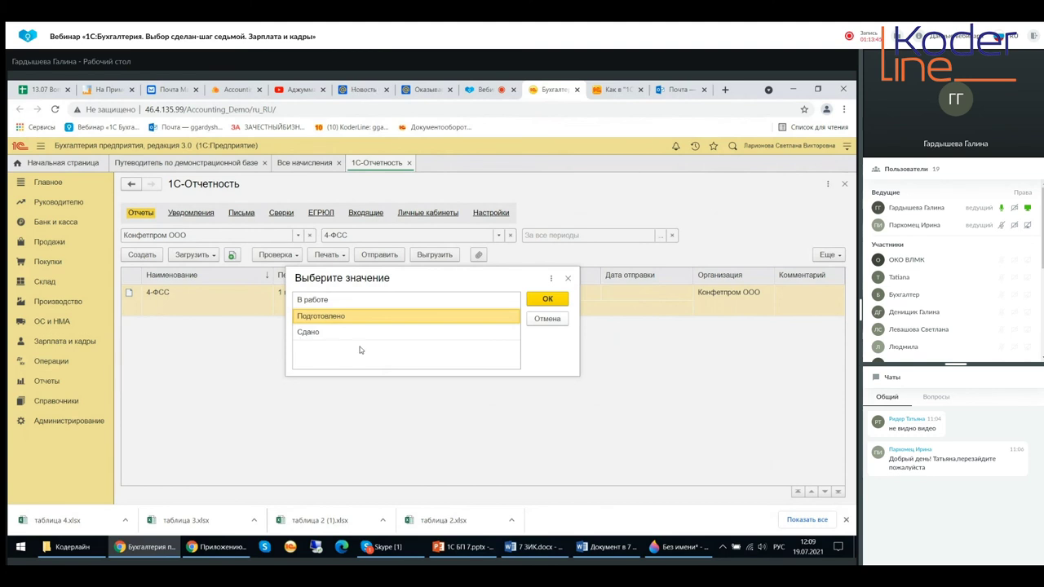
left_click(569, 280)
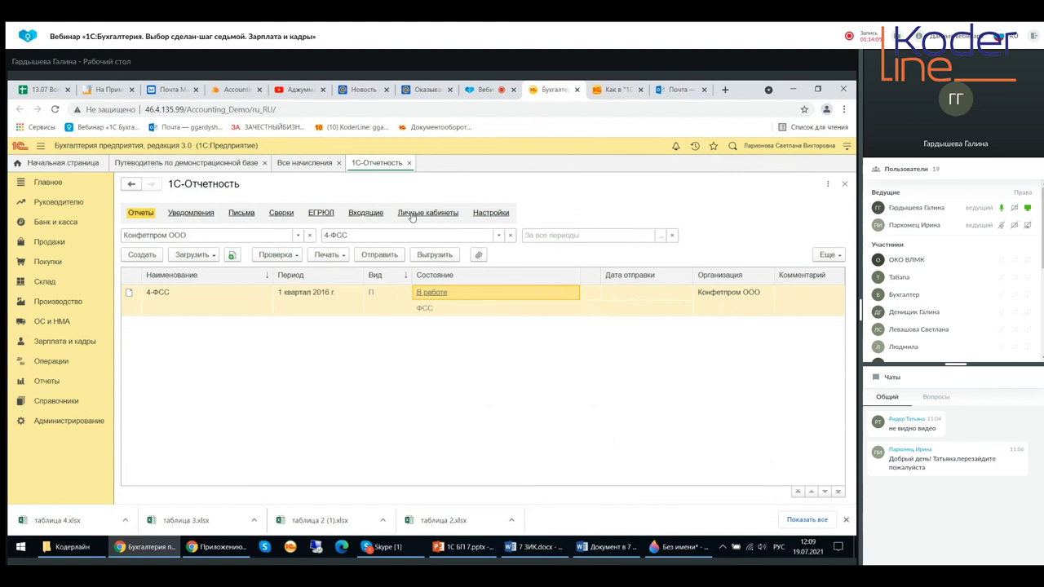
- Browse the ФСС portal from Личные кабинеты, then close the portal page and 1С-Отчетность
left_click(412, 216)
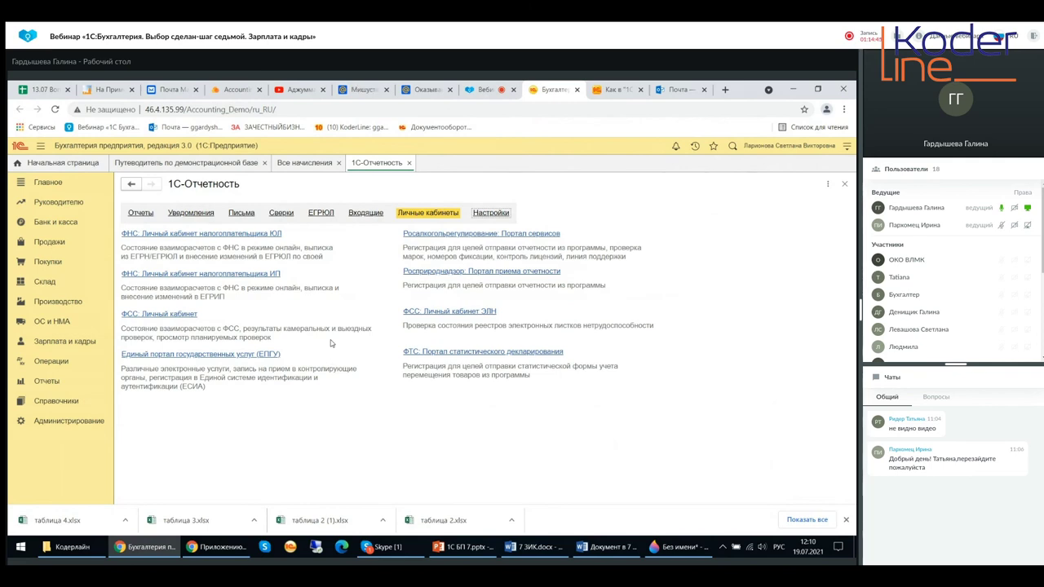
left_click(169, 318)
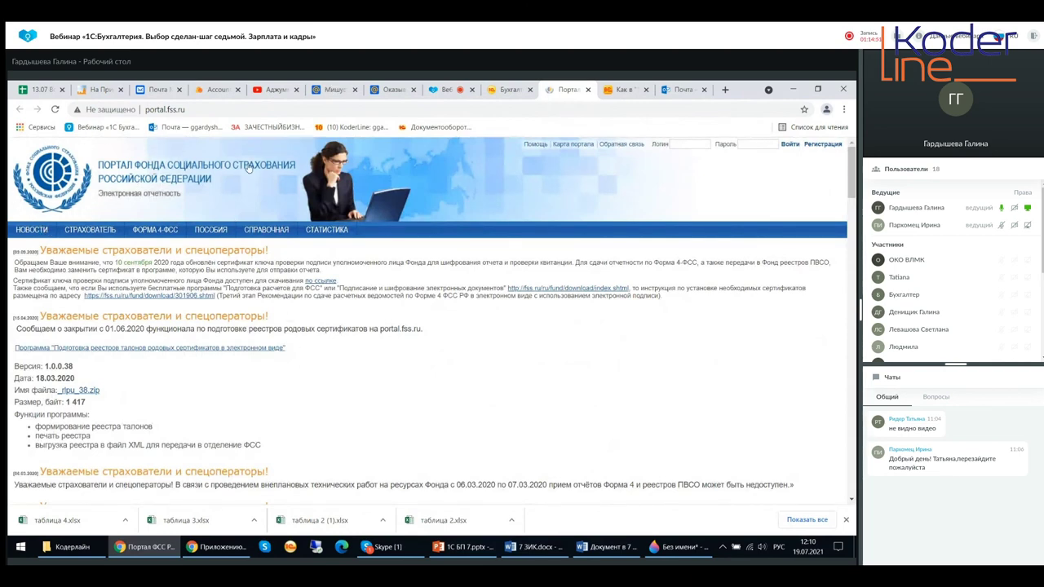
scroll(298, 329, "down", 10)
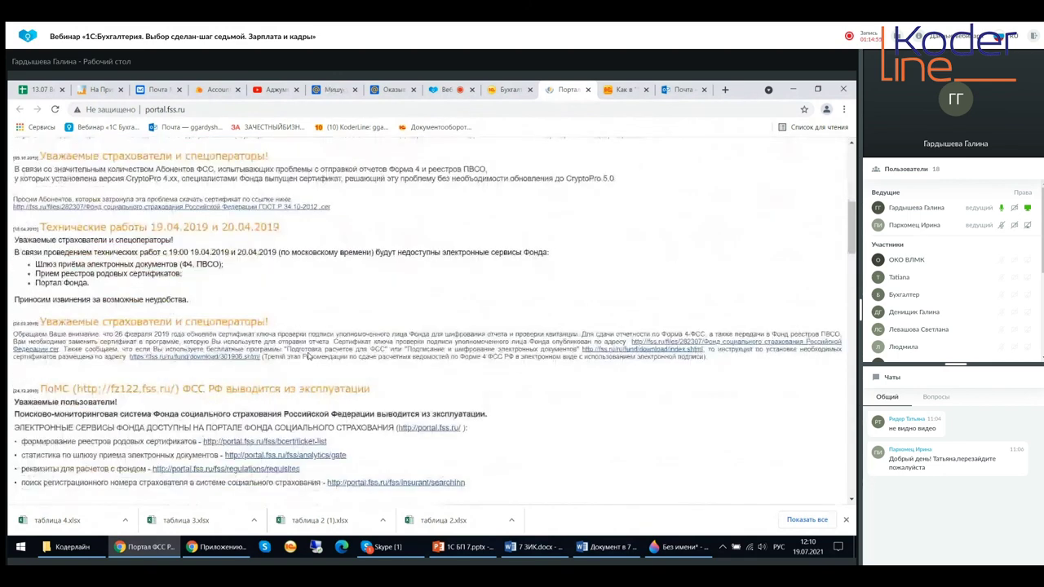
scroll(320, 336, "down", 10)
scroll(319, 336, "up", 5)
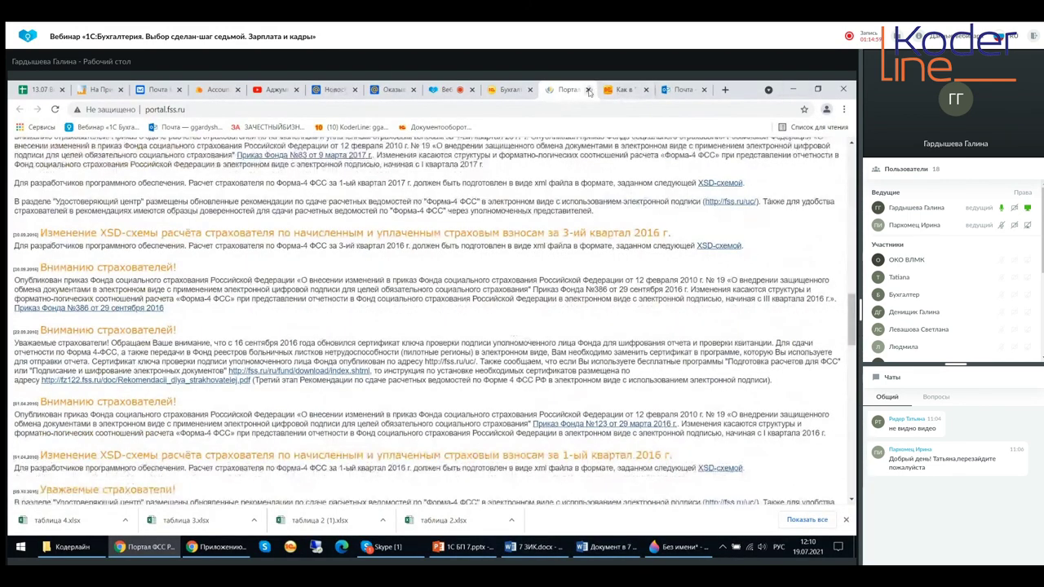
left_click(588, 90)
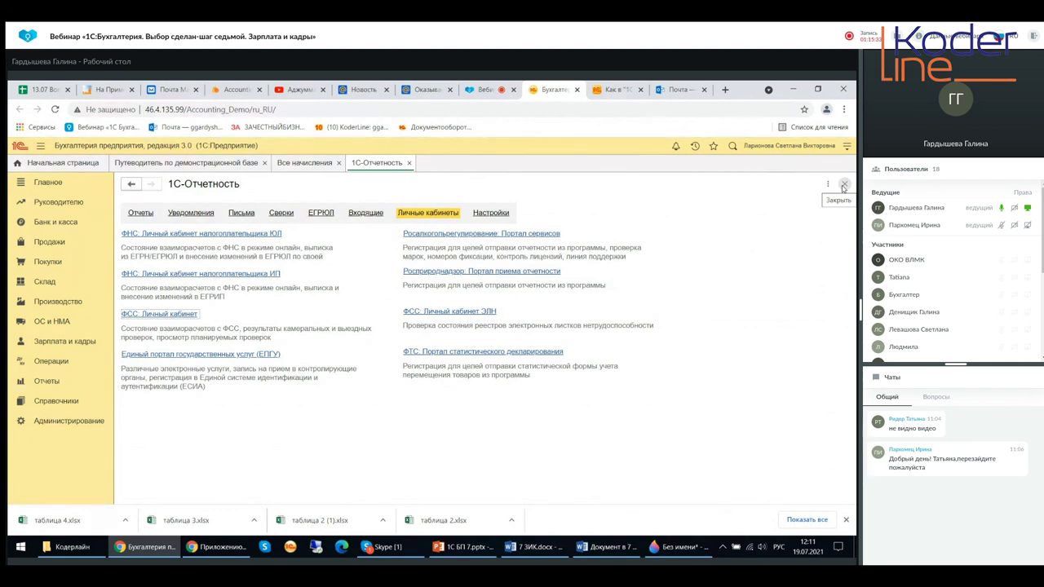
left_click(843, 186)
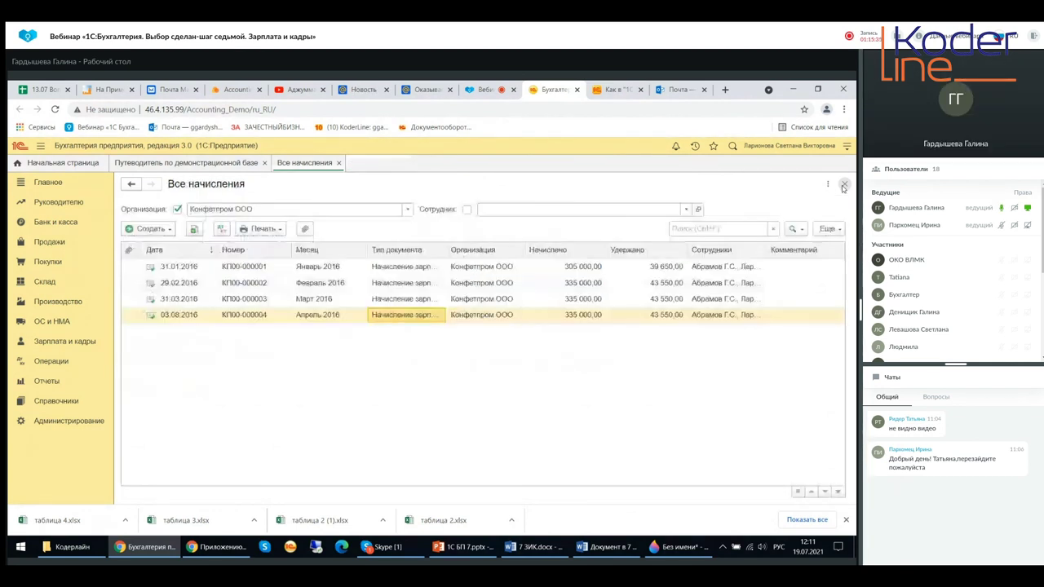
- Look through the commands of the Зарплата и кадры, Отчеты and ОС и НМА sections and dismiss the Internet-support dialog
left_click(56, 343)
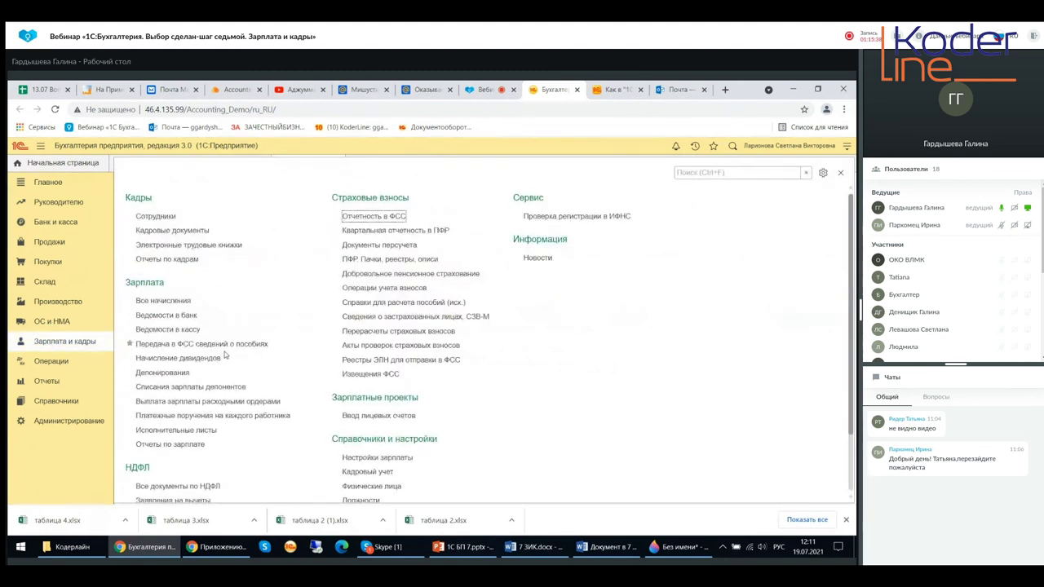
left_click(45, 382)
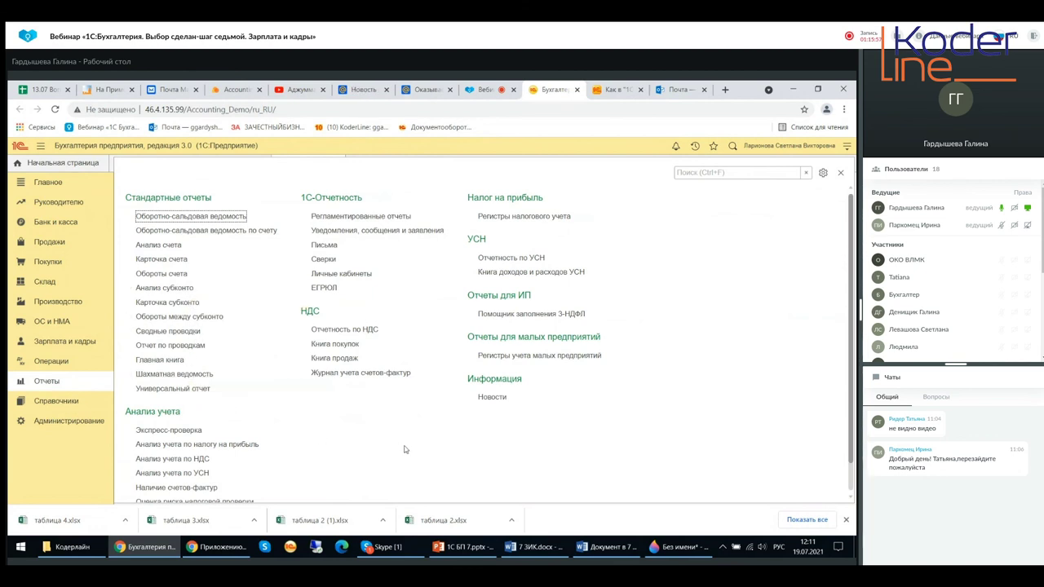
scroll(405, 449, "down", 1)
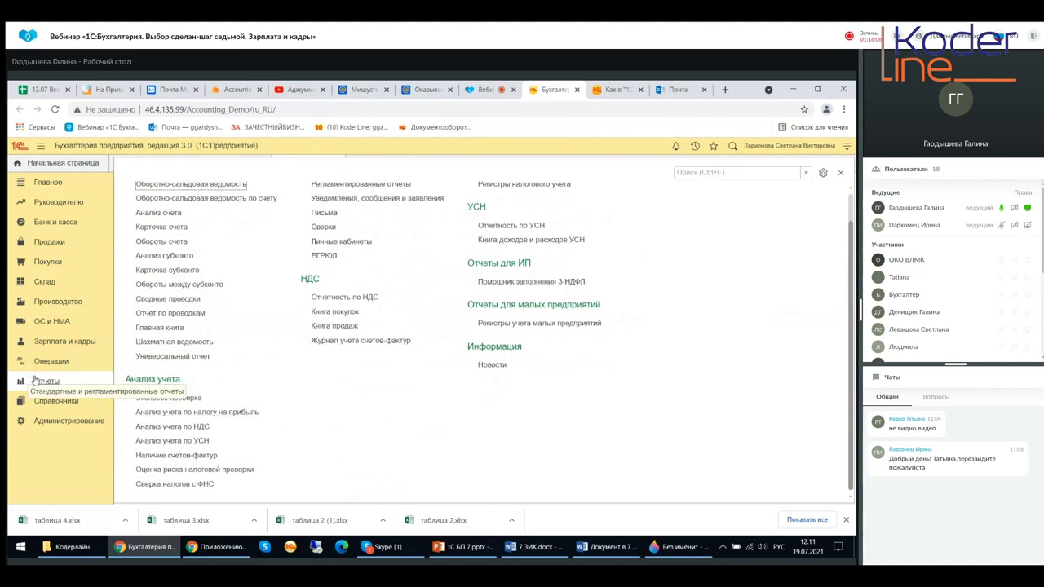
left_click(42, 324)
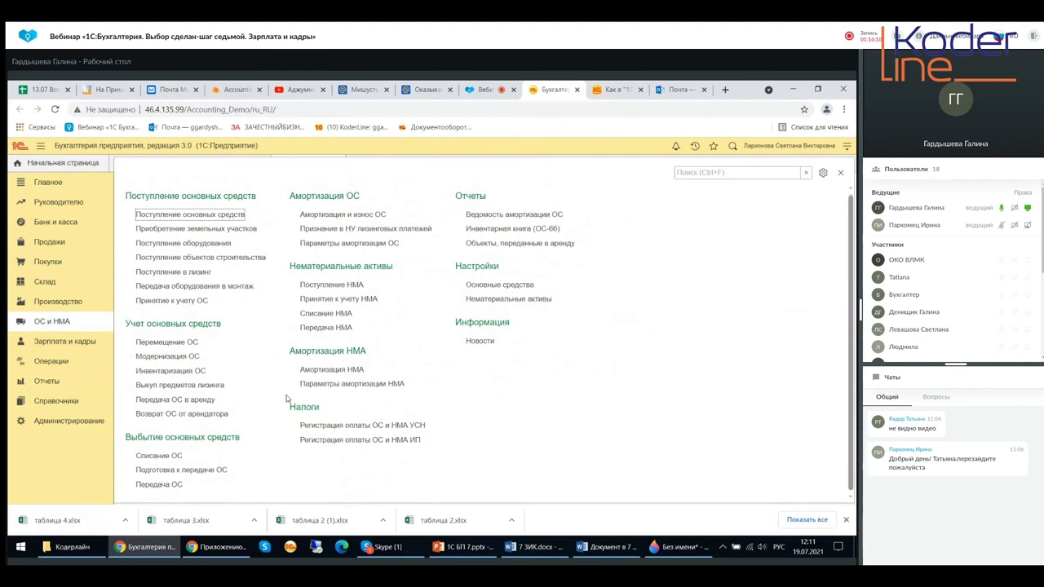
left_click(90, 344)
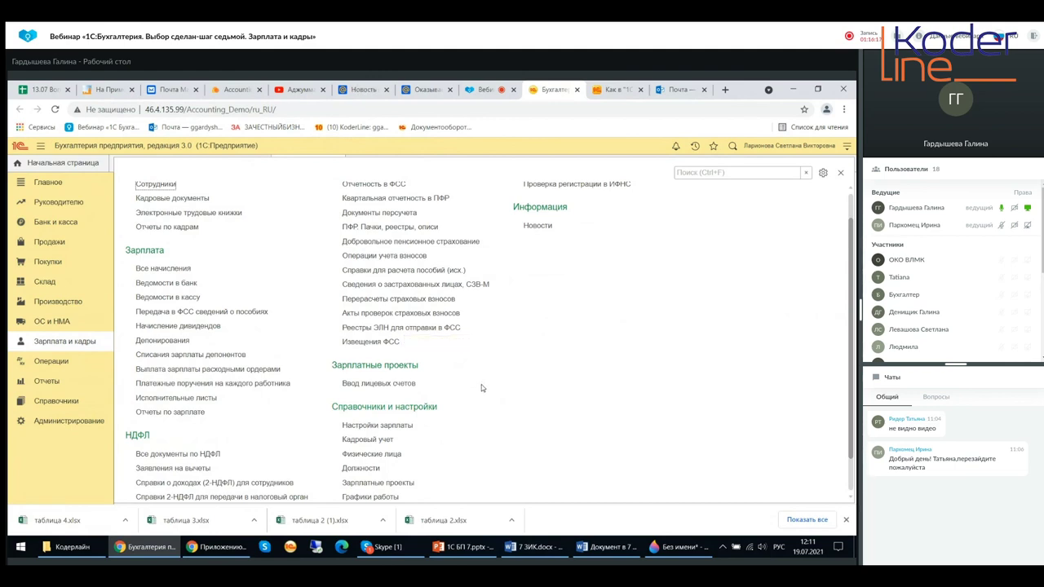
scroll(481, 386, "down", 1)
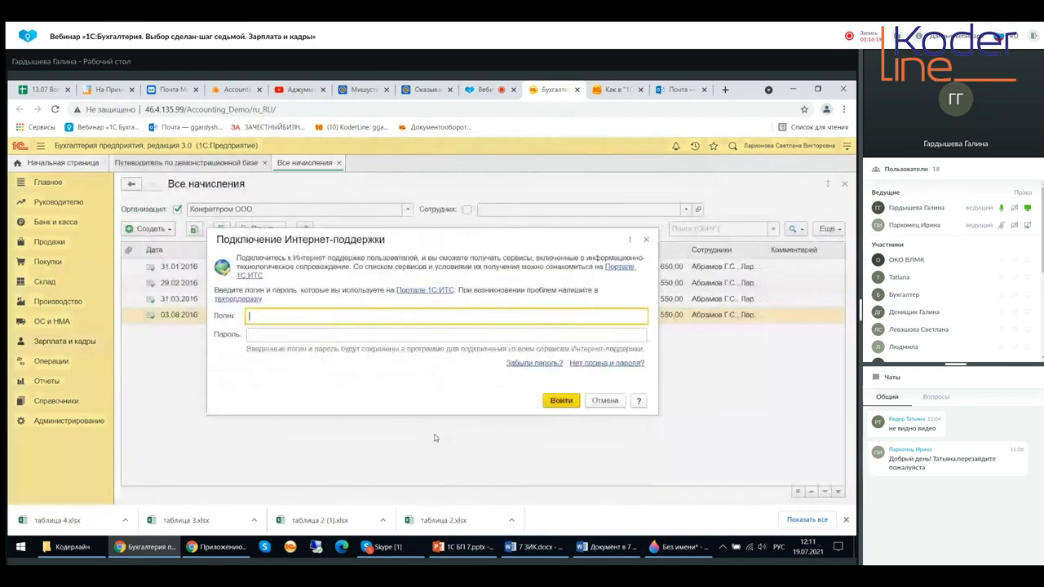
left_click(647, 242)
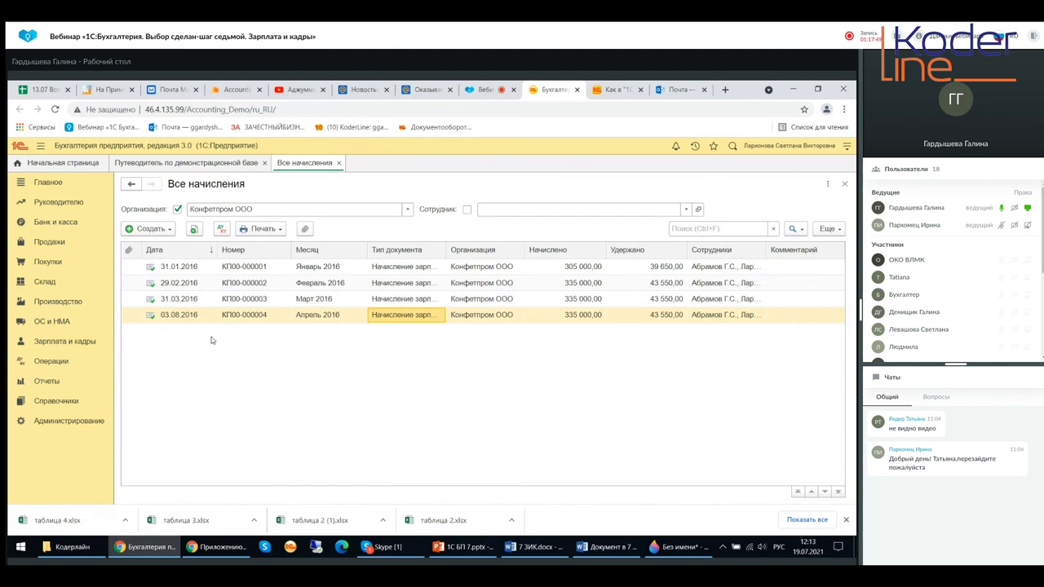
- Review the Зарплата и кадры commands again, from Кадры and Зарплата through to the НДФЛ documents
left_click(51, 342)
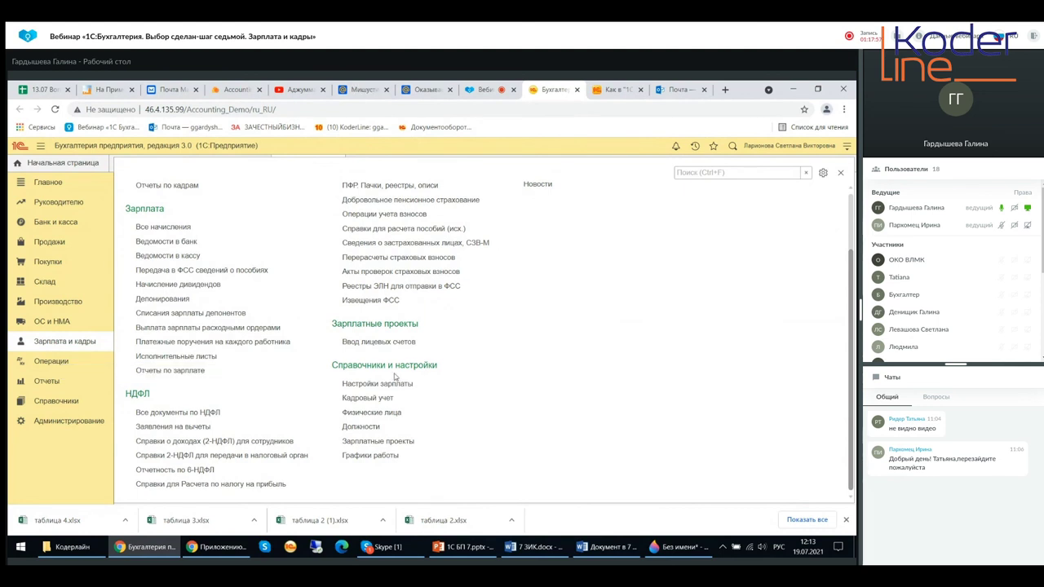
scroll(394, 376, "up", 2)
scroll(395, 376, "up", 1)
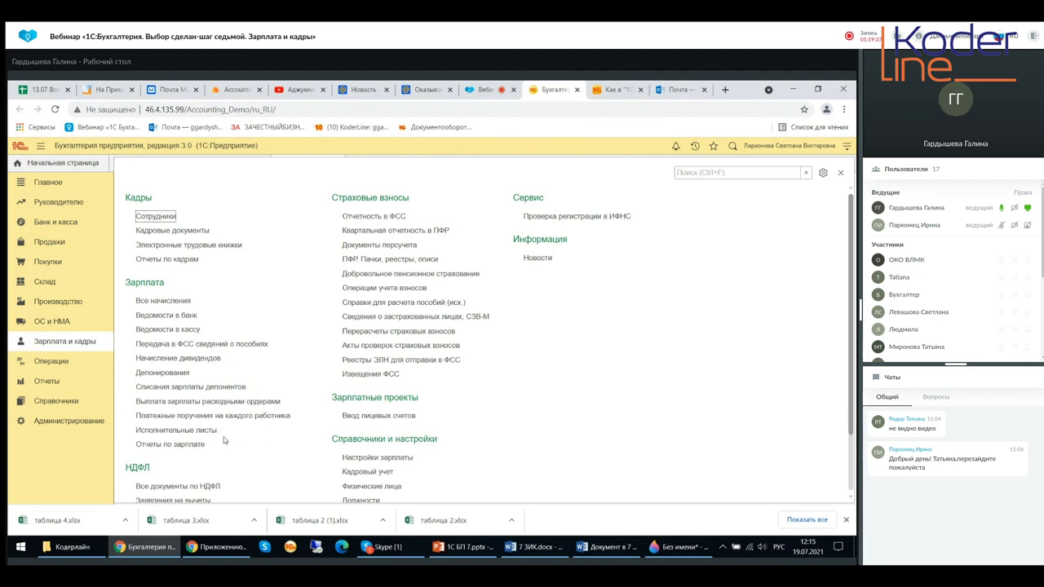
scroll(212, 444, "down", 2)
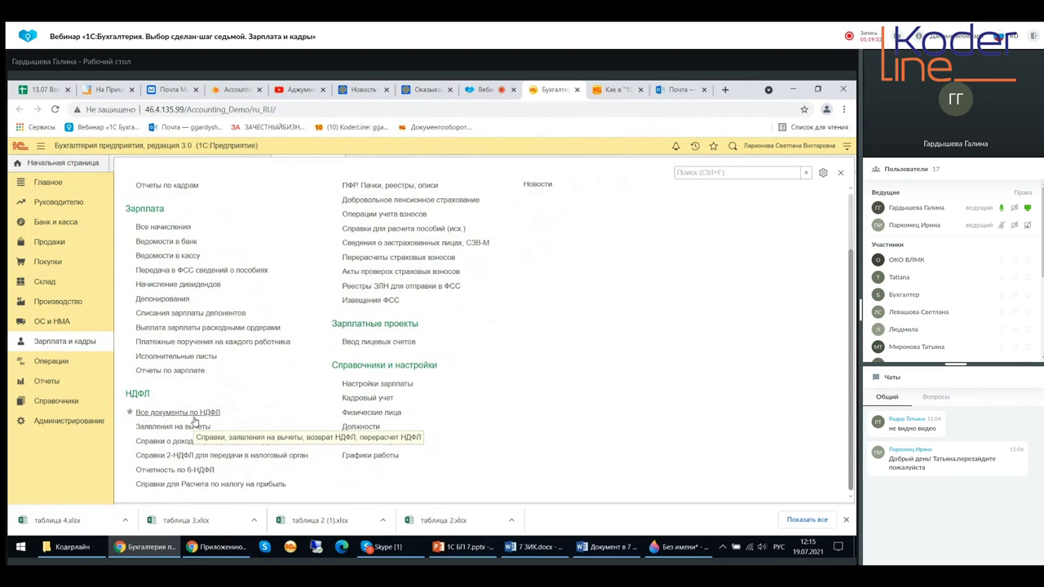
- Switch to the webinar presentation in PowerPoint and display its title slide
left_click(445, 547)
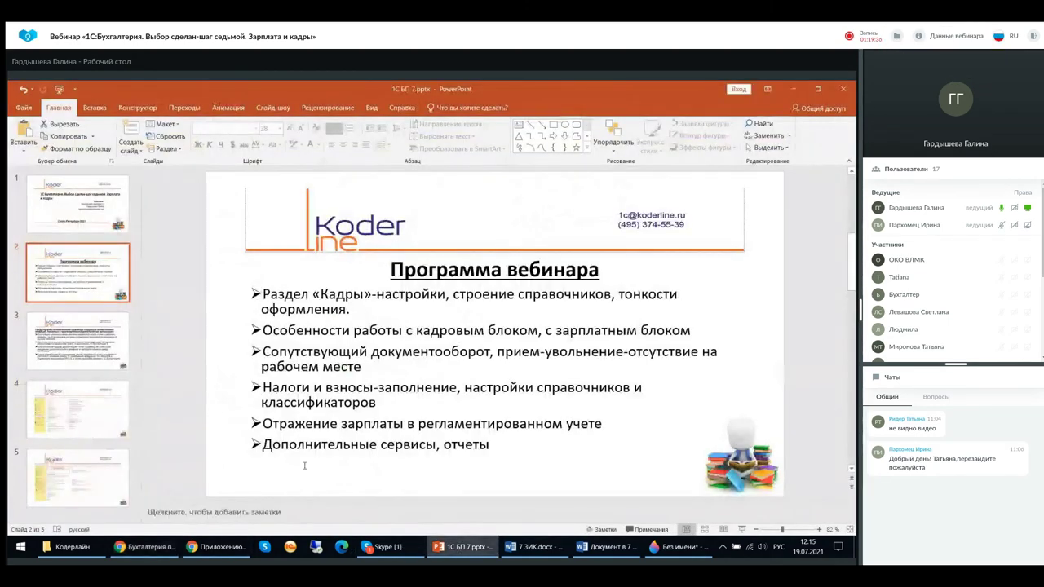
left_click(58, 203)
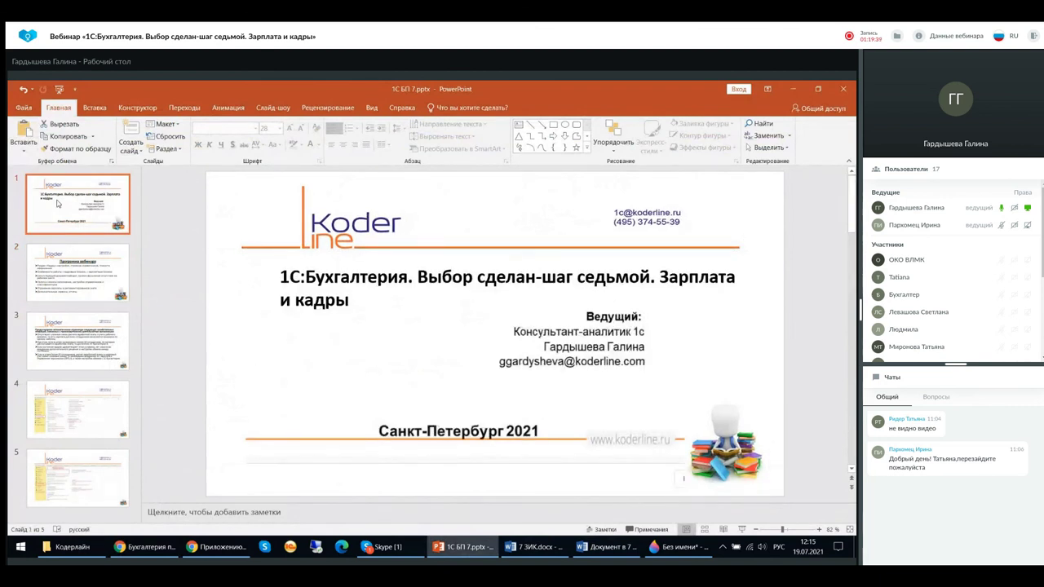